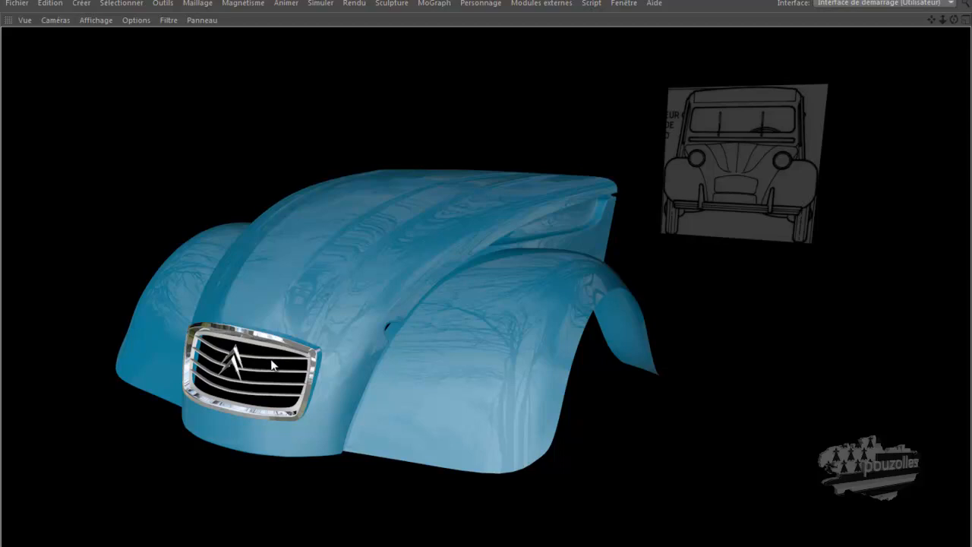
click(578, 343)
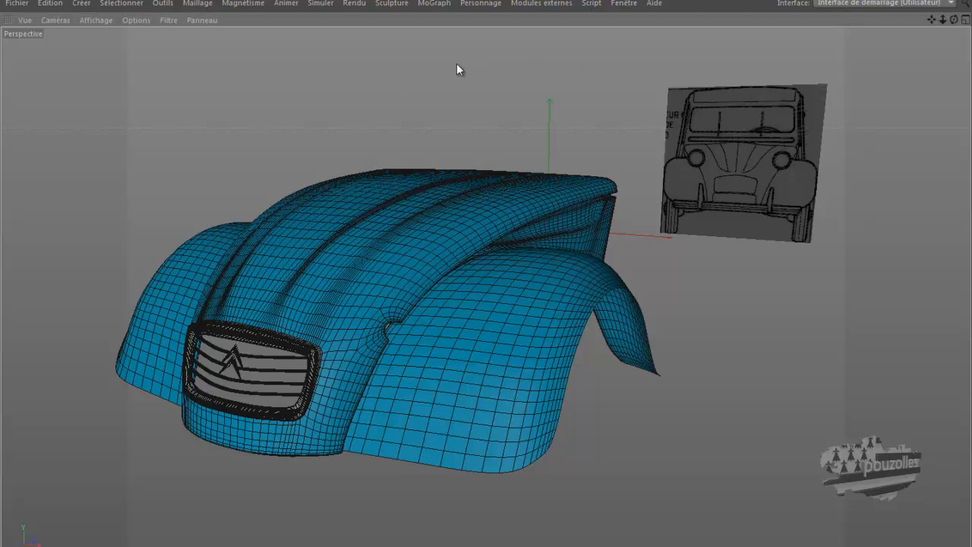
key(ctrl+Tab)
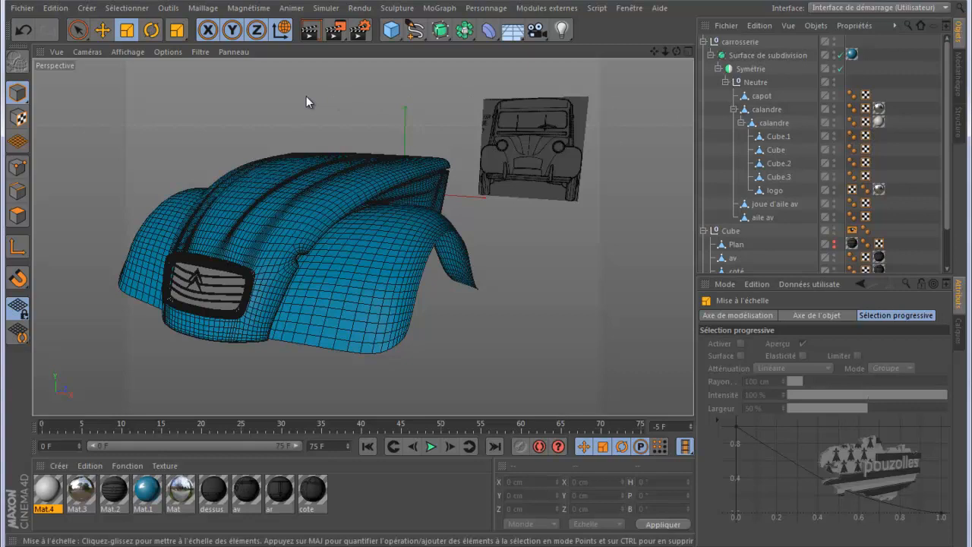
key(ctrl+Tab)
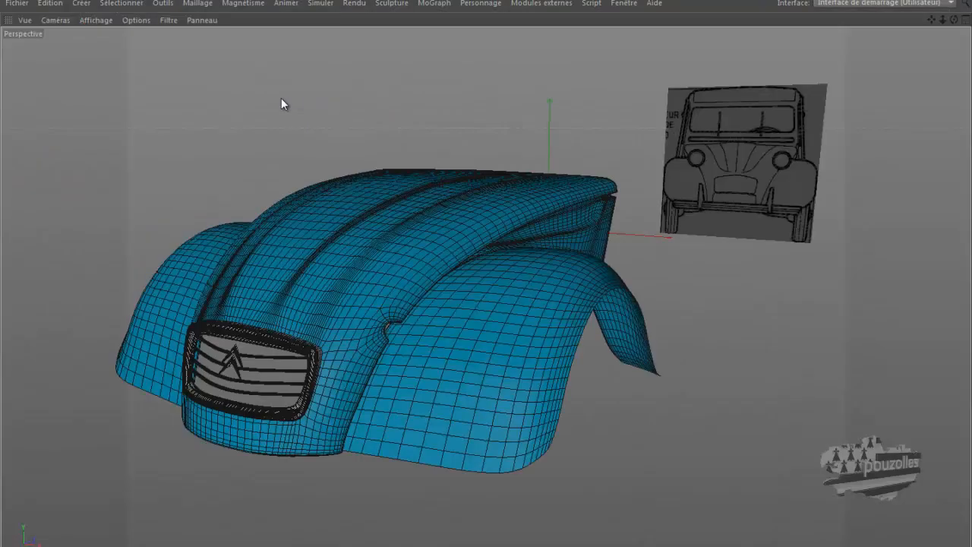
right_click(222, 72)
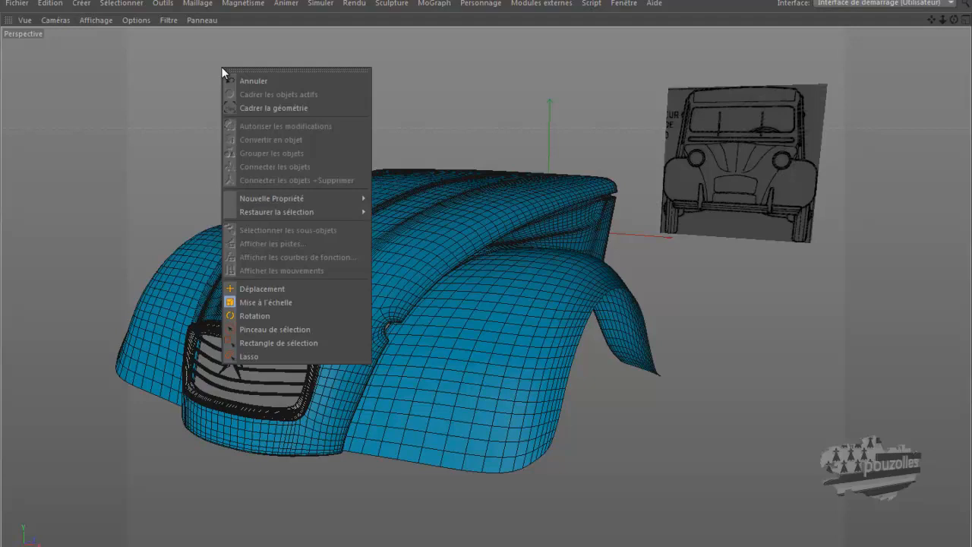
click(383, 369)
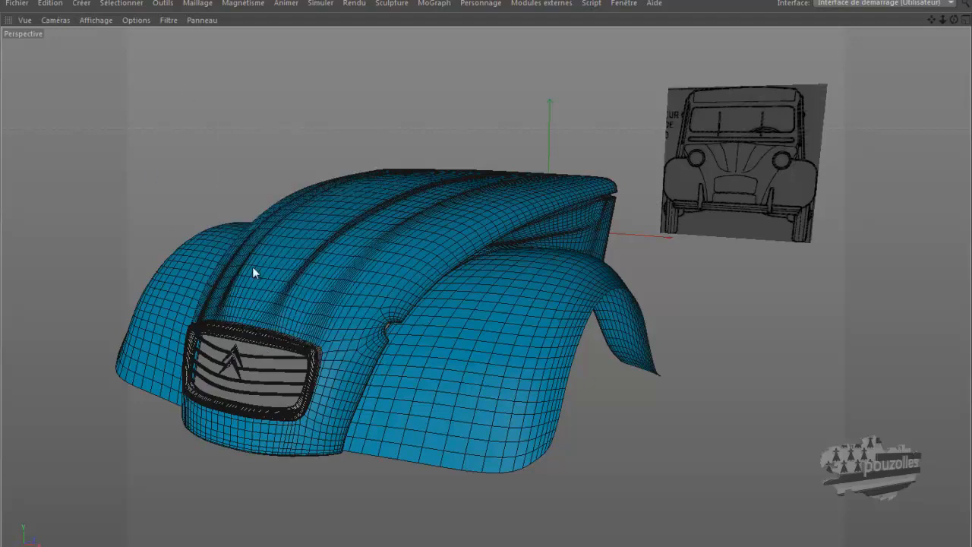
Select the front fender object "aile av" and switch to edge (Arêtes) mode
key(ctrl+Tab)
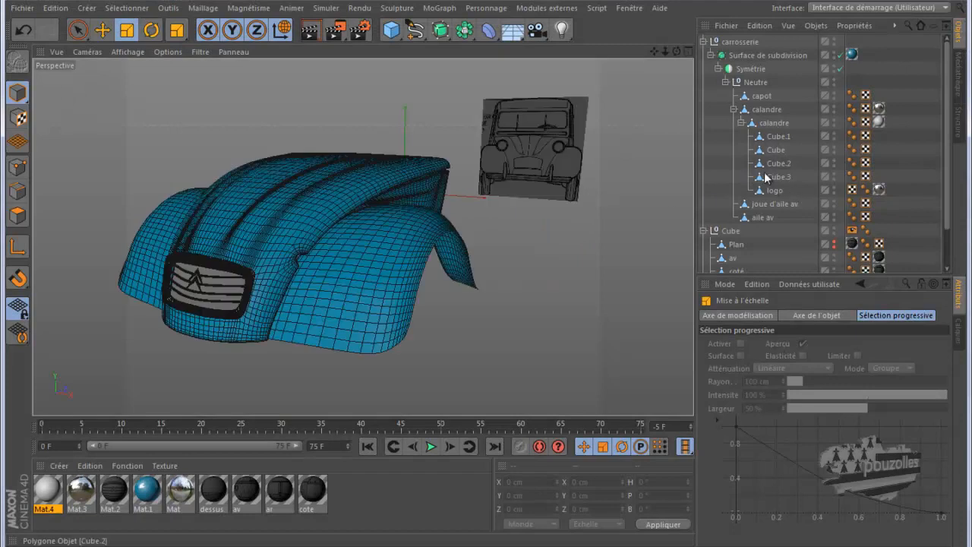
click(761, 219)
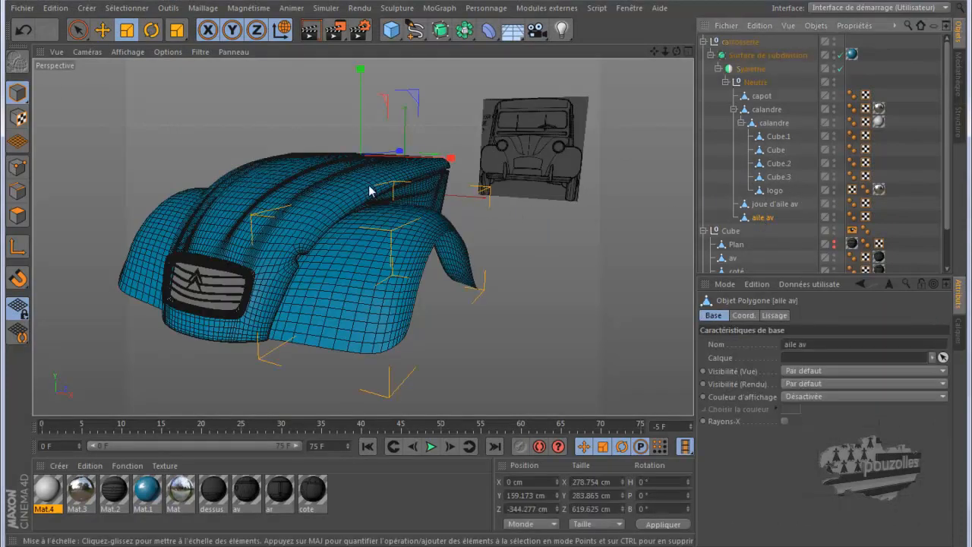
key(ctrl+Tab)
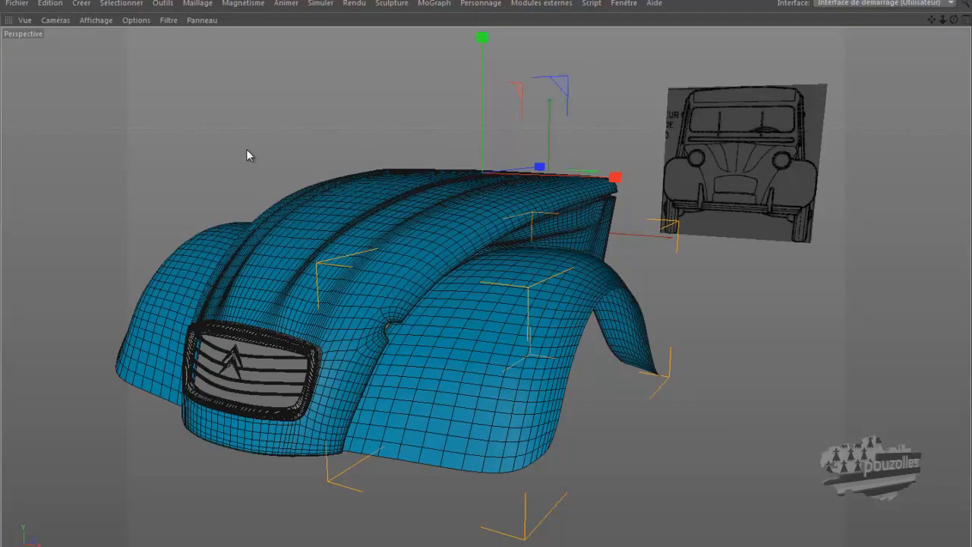
right_click(195, 73)
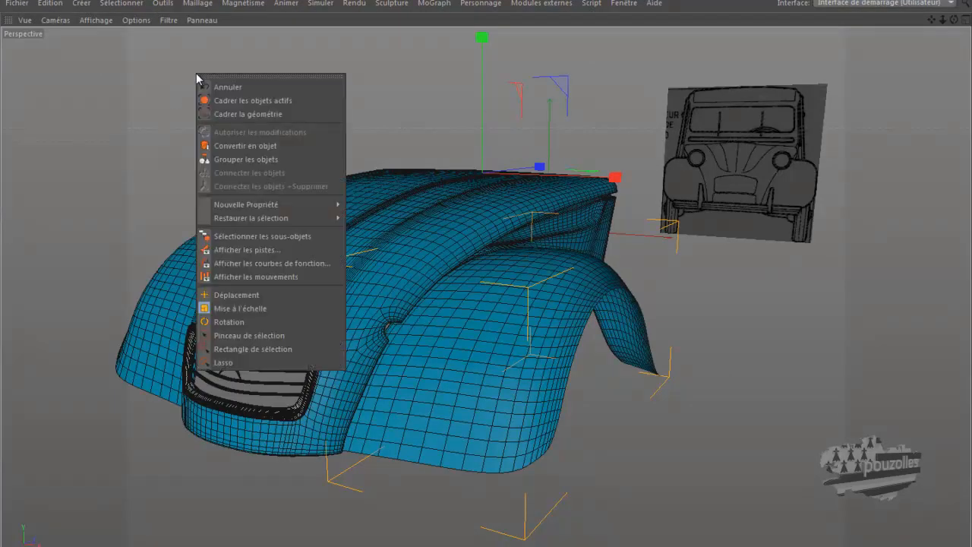
click(151, 73)
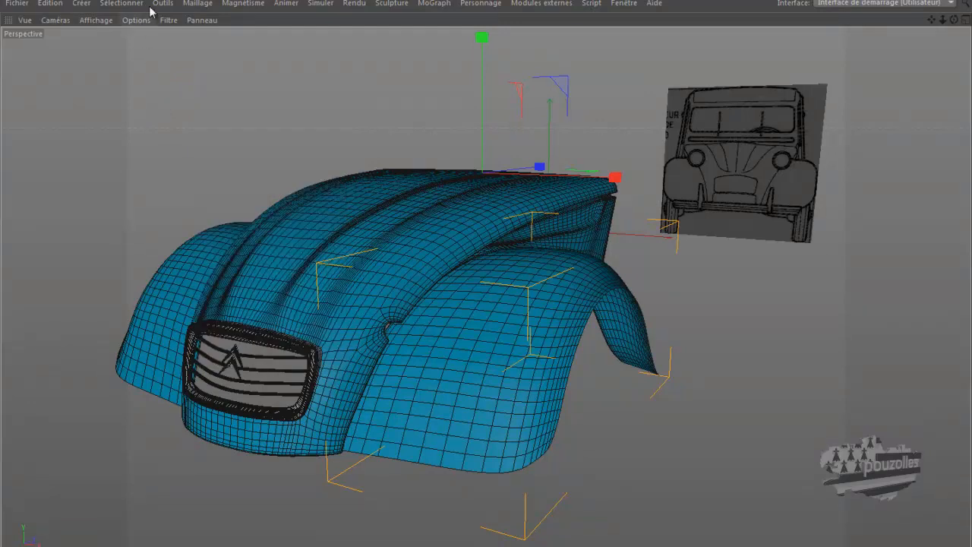
click(164, 4)
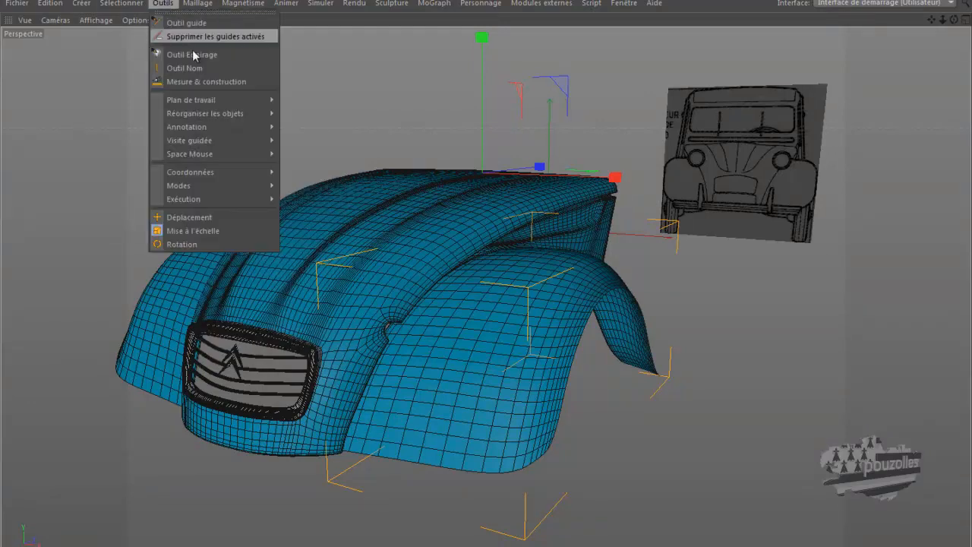
mouse_move(194, 184)
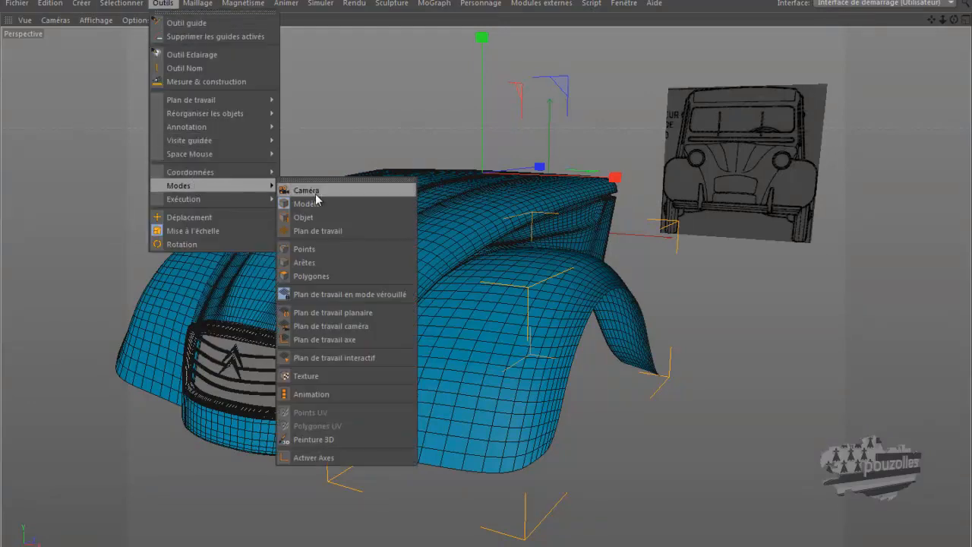
click(317, 264)
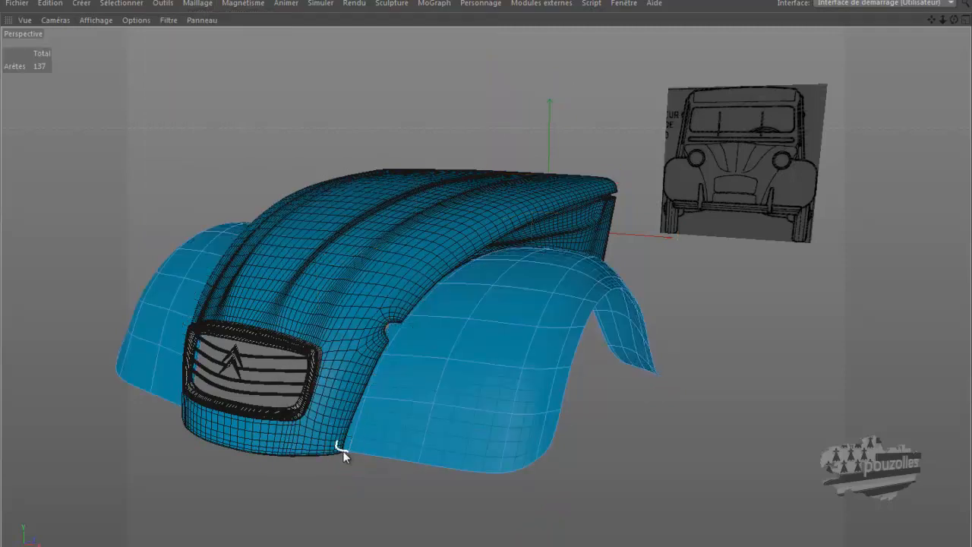
Select the fender's outer border edges one by one, from the front lower corner beside the hood up the wheel arch
click(372, 455)
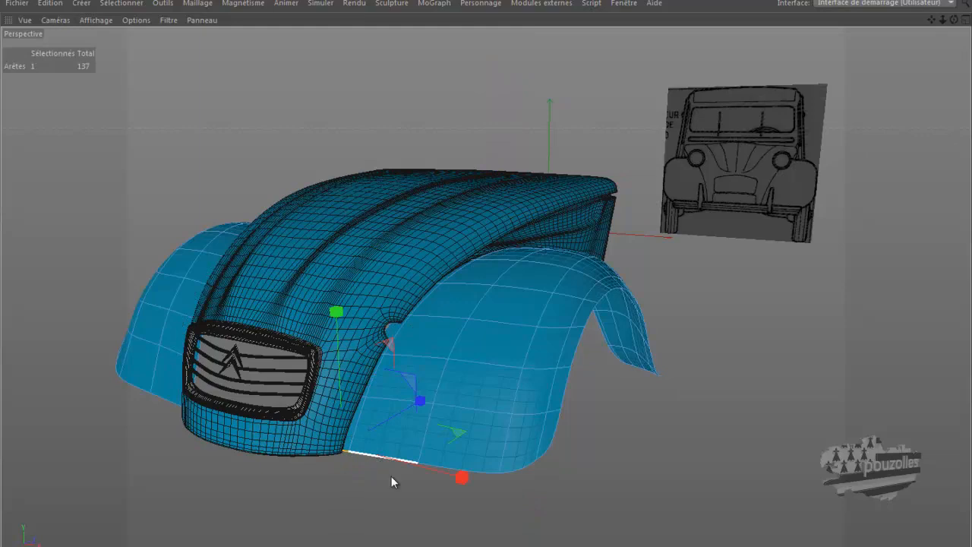
shift+click(442, 470)
shift+click(520, 472)
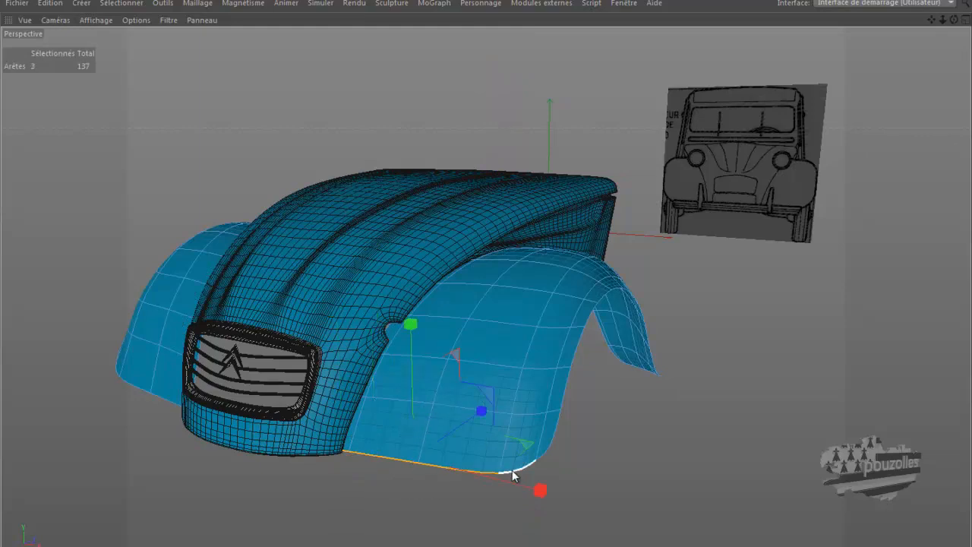
shift+click(546, 450)
shift+click(552, 433)
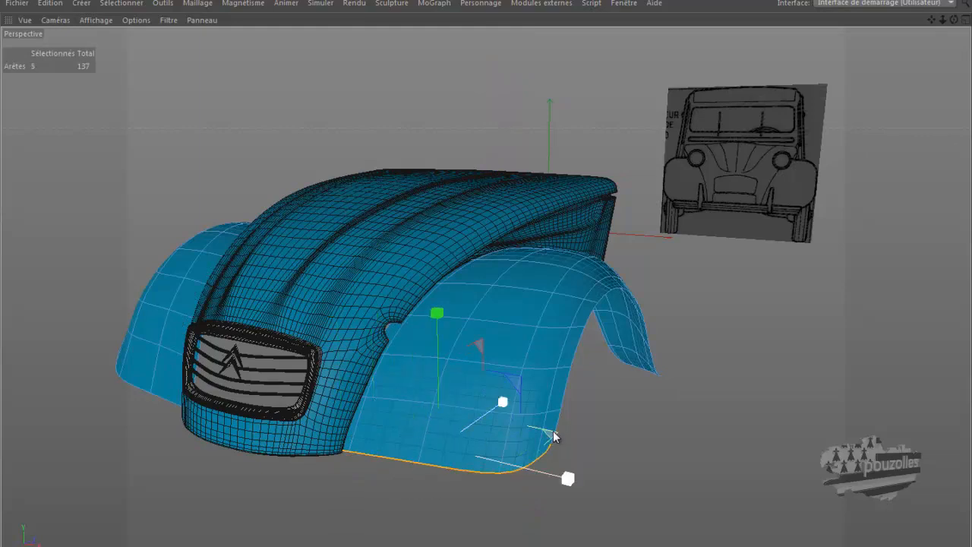
shift+click(565, 398)
shift+click(570, 383)
shift+click(575, 351)
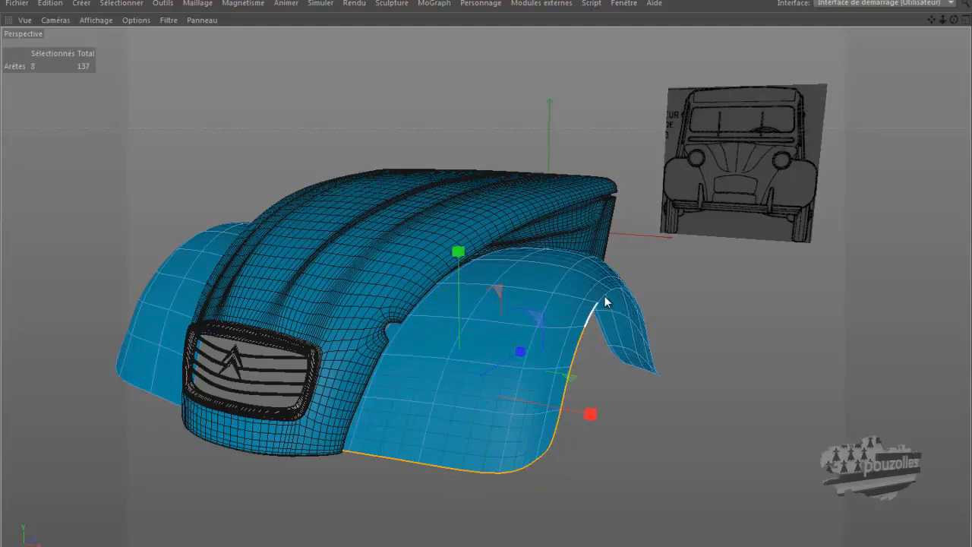
shift+click(604, 298)
shift+click(617, 293)
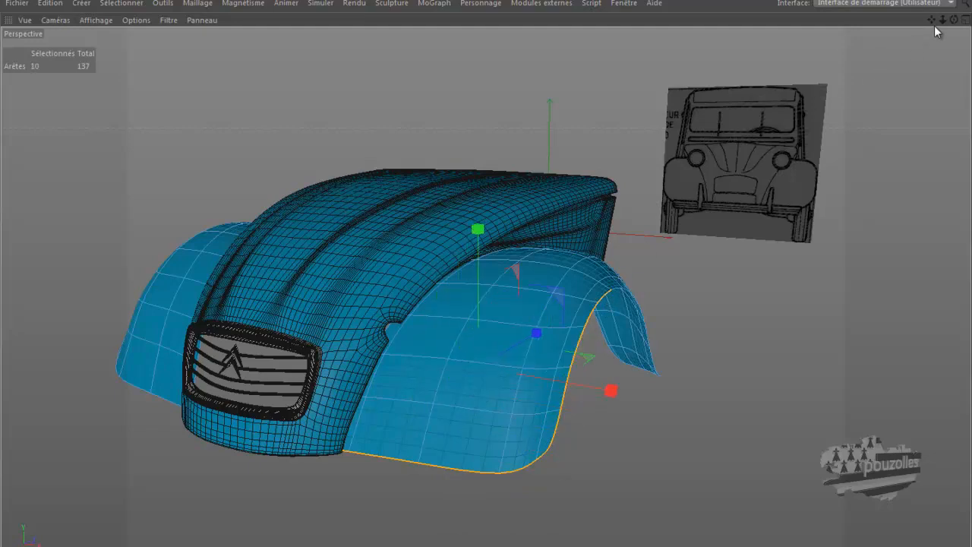
Extend the edge selection over the top of the wheel arch and down to the fender's rear lower tip
drag(954, 21, 494, 276)
shift+click(618, 319)
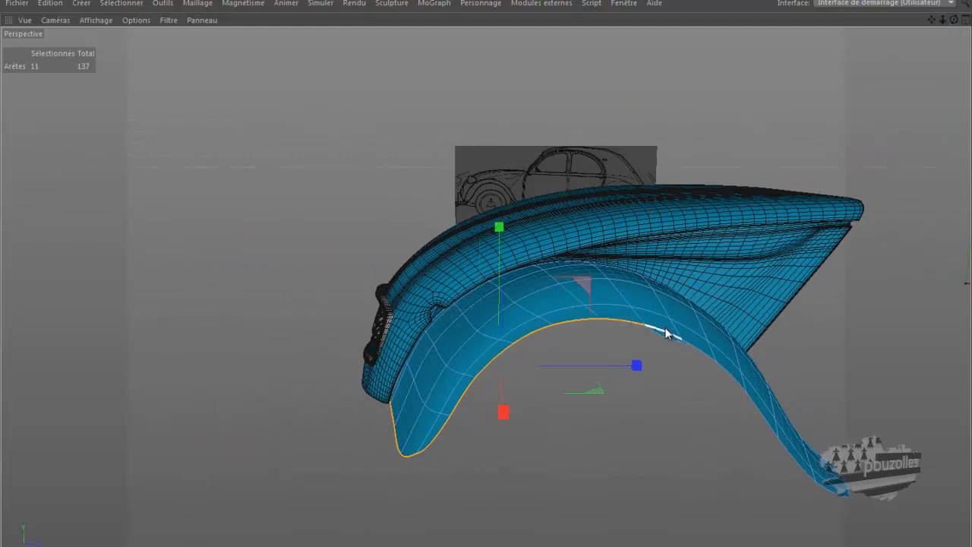
shift+click(686, 346)
shift+click(710, 357)
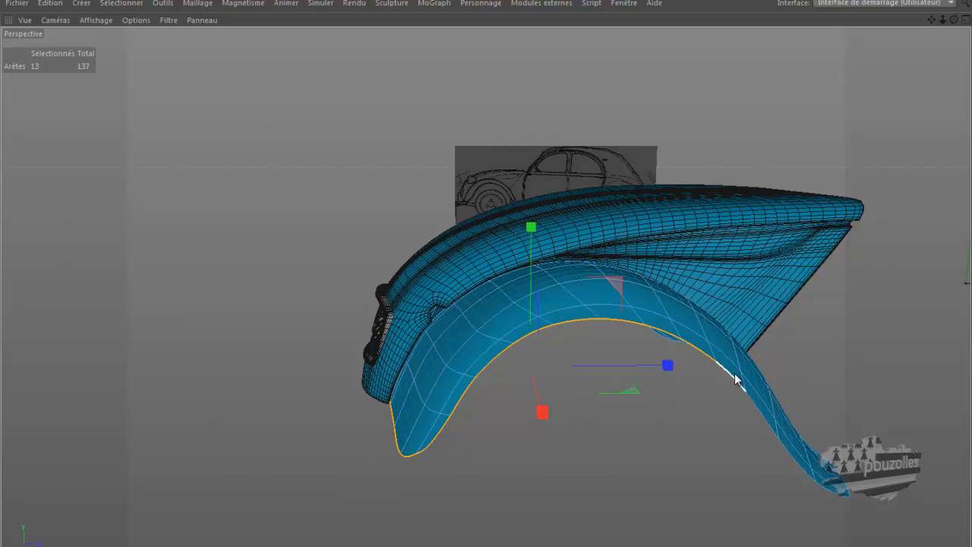
shift+click(750, 401)
shift+click(773, 429)
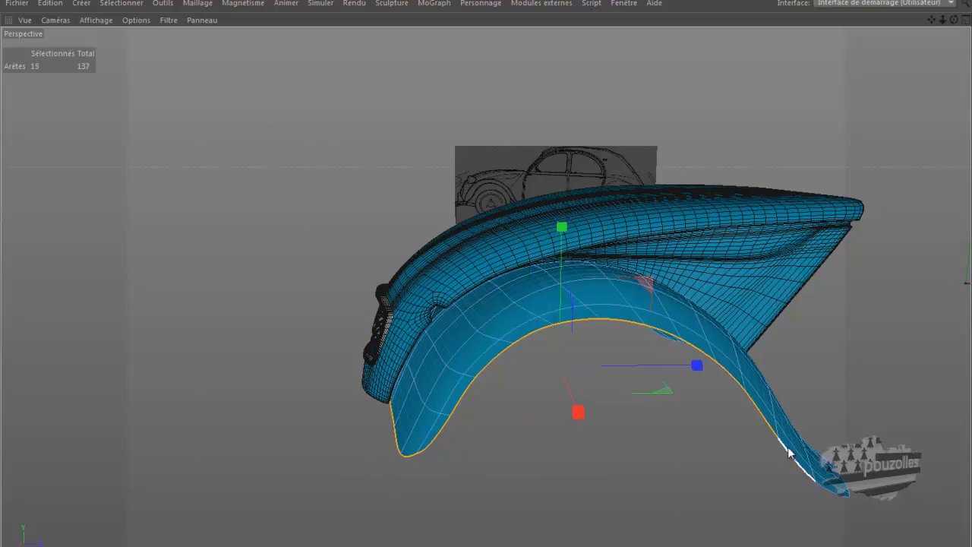
shift+click(809, 477)
shift+click(826, 490)
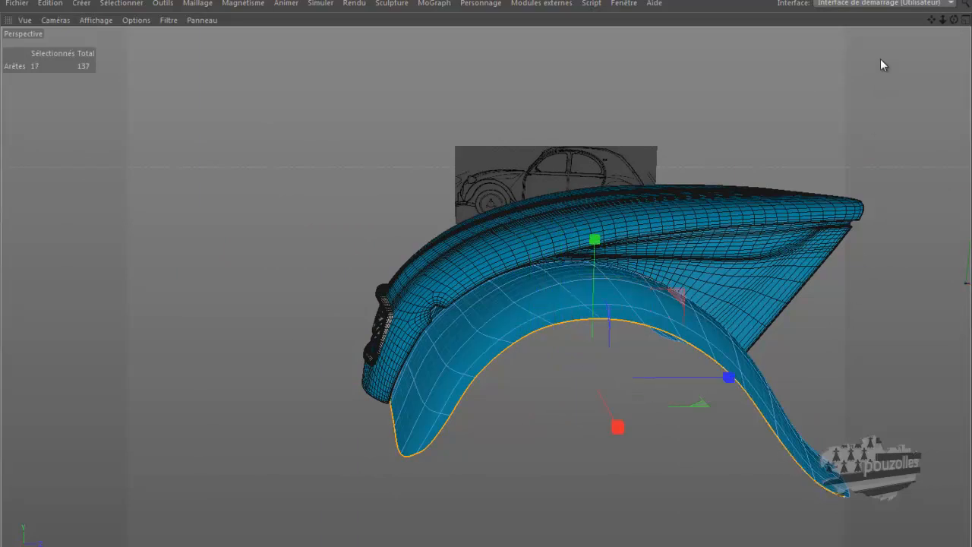
Add the short bottom edges at the fender's rear end to the border selection
drag(932, 20, 485, 275)
drag(954, 20, 482, 272)
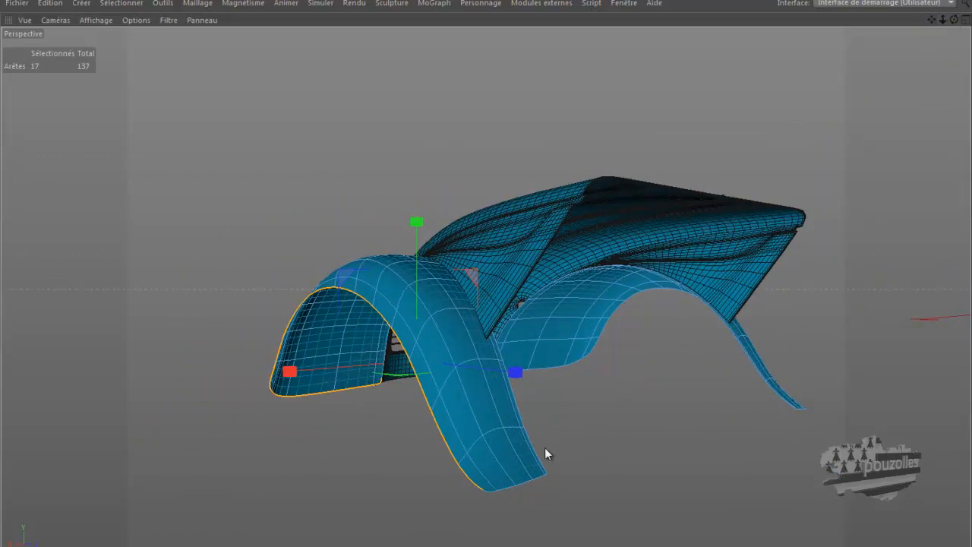
shift+click(489, 490)
shift+click(502, 489)
shift+click(535, 482)
shift+click(540, 477)
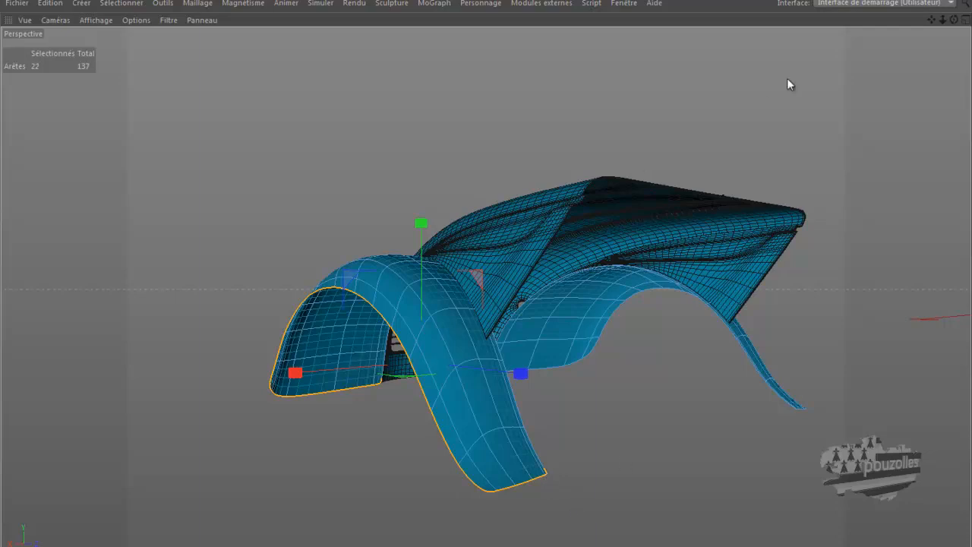
Extrude the selected fender border edges by scaling a copy slightly in the Y and Z plane, and preview the lip with a render
drag(954, 21, 494, 274)
drag(931, 20, 484, 275)
drag(954, 20, 488, 276)
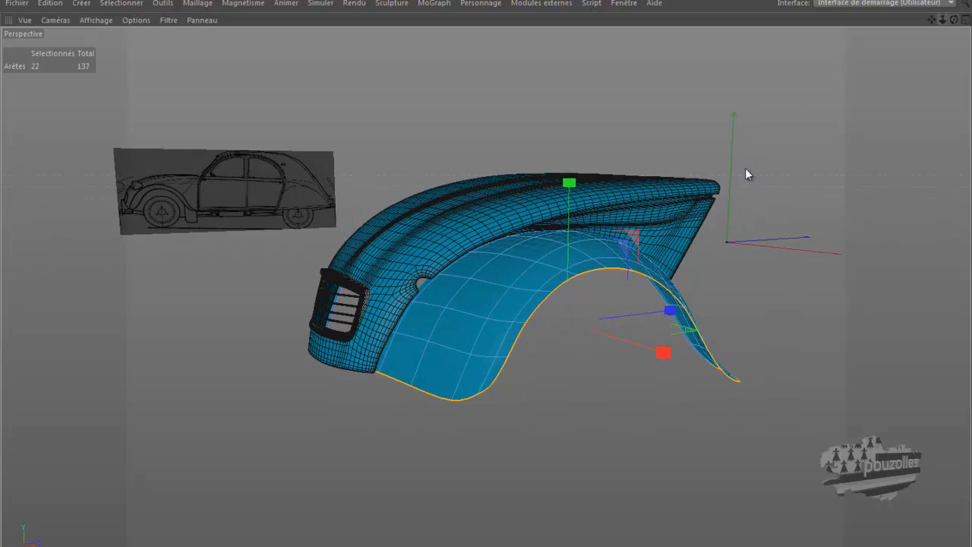
scroll(602, 355, up, 2)
scroll(602, 356, up, 1)
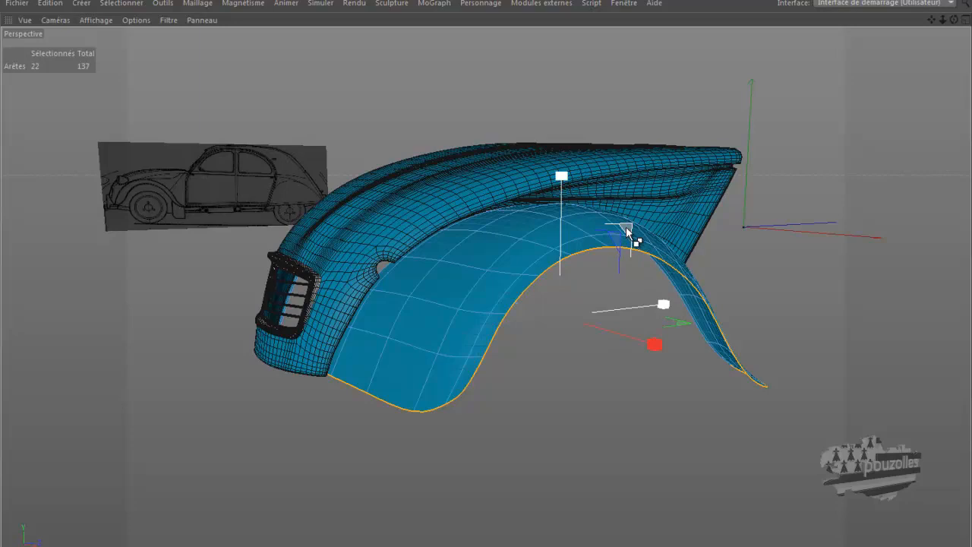
drag(627, 228, 622, 243)
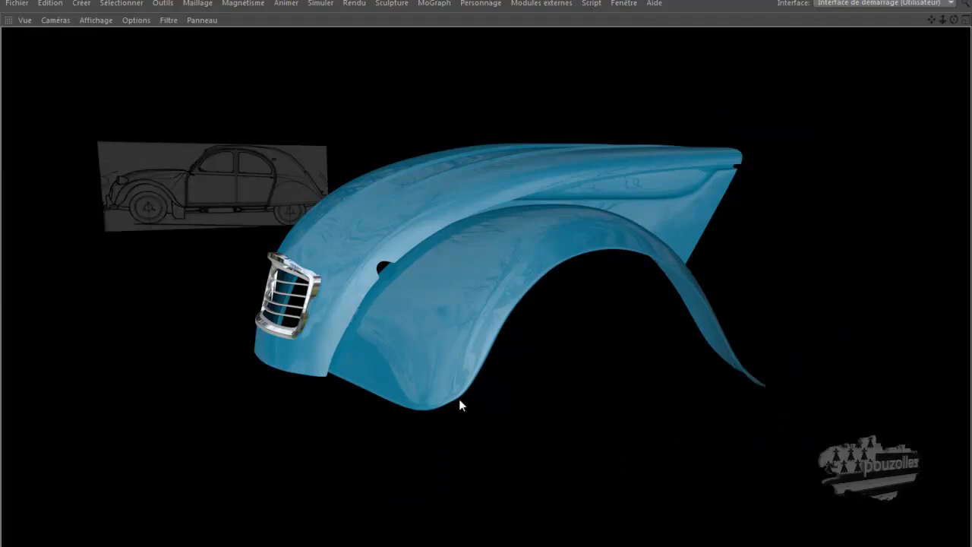
click(211, 283)
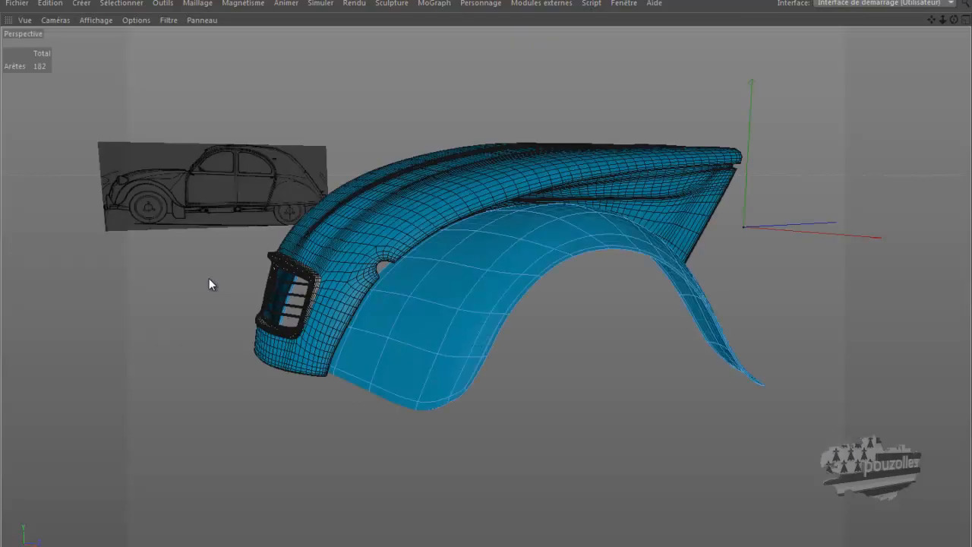
Select the outer grille frame "calandre" and turn off the subdivision surface (Surface de subdivision)
middle_click(210, 284)
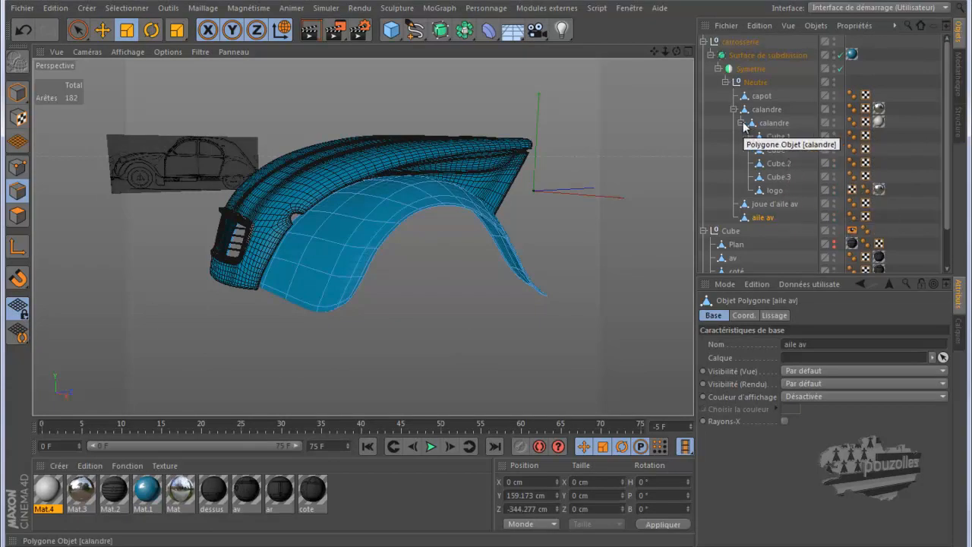
click(764, 110)
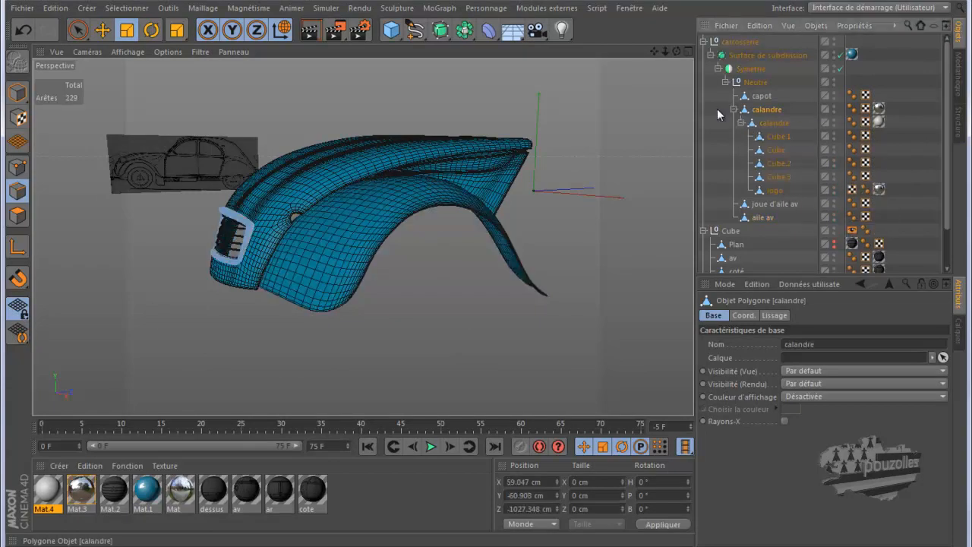
drag(676, 52, 486, 275)
click(840, 54)
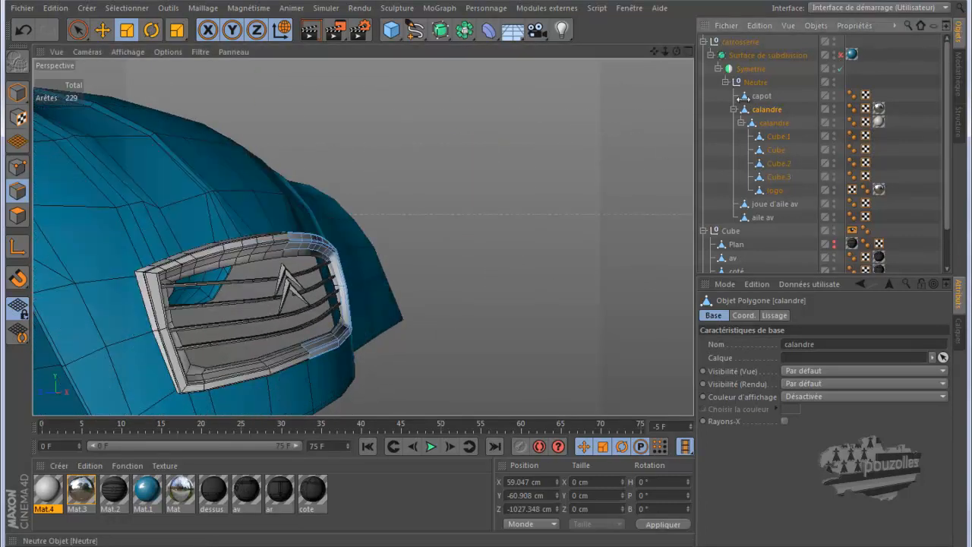
Examine the base mesh of the outer grille frame, the nested inner "calandre" and the four bars Cube.1, Cube, Cube.2 and Cube.3
scroll(349, 343, up, 3)
scroll(349, 345, up, 2)
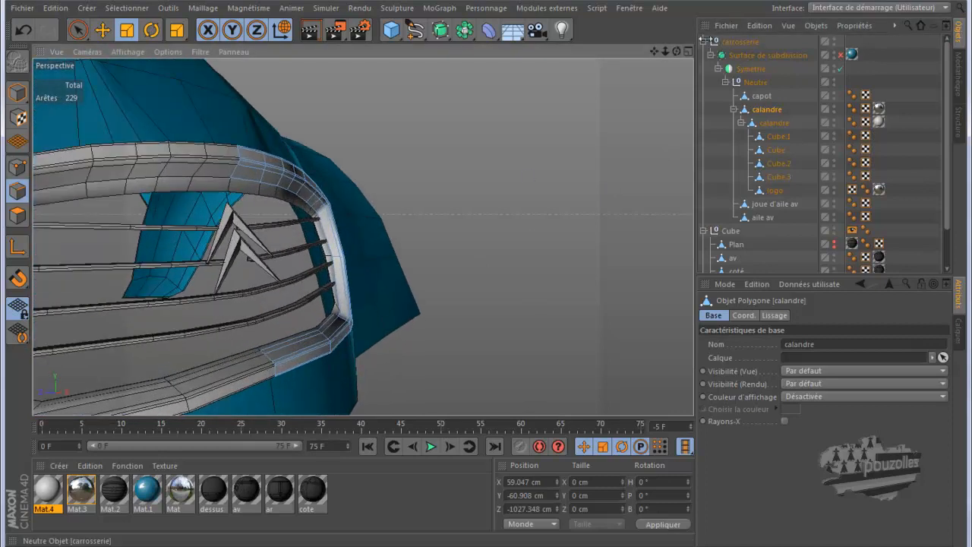
drag(675, 51, 486, 278)
drag(655, 51, 487, 275)
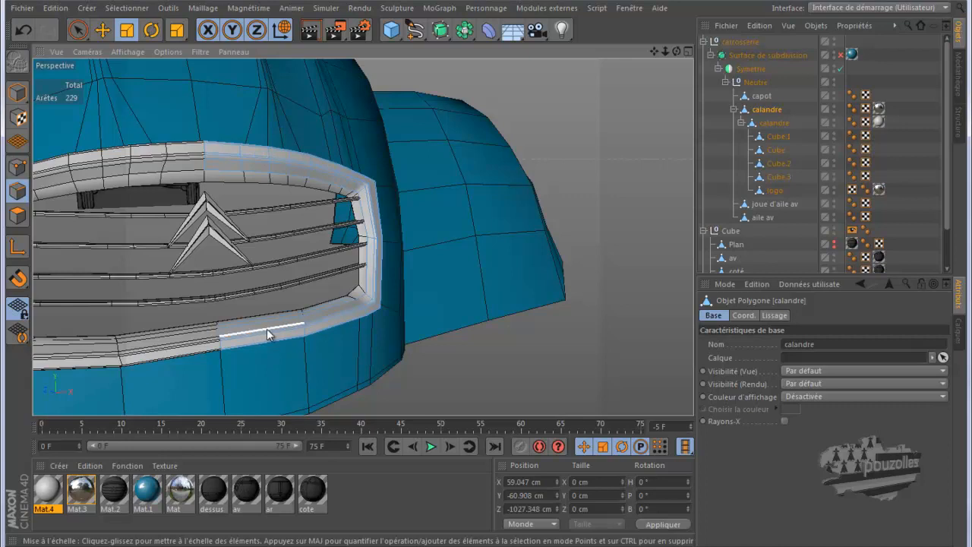
click(775, 122)
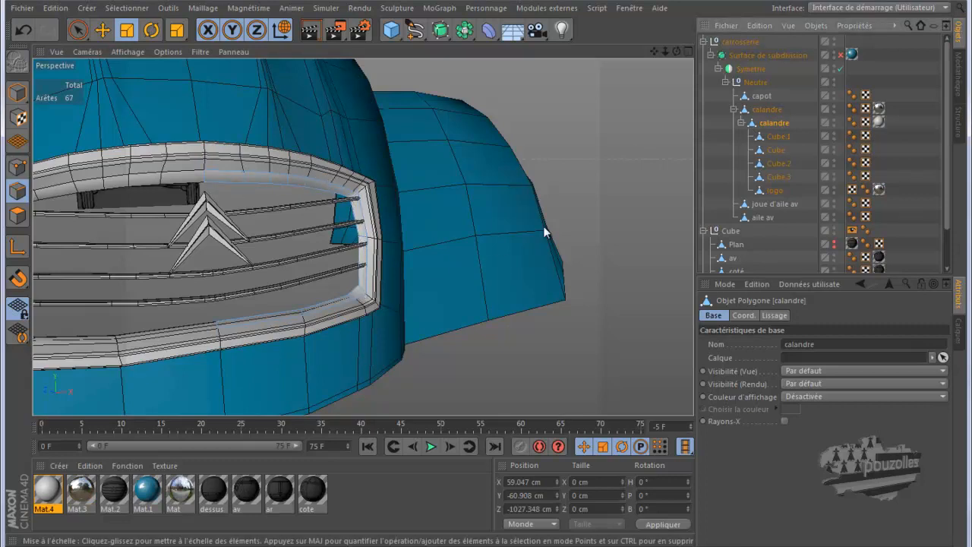
drag(801, 136, 775, 176)
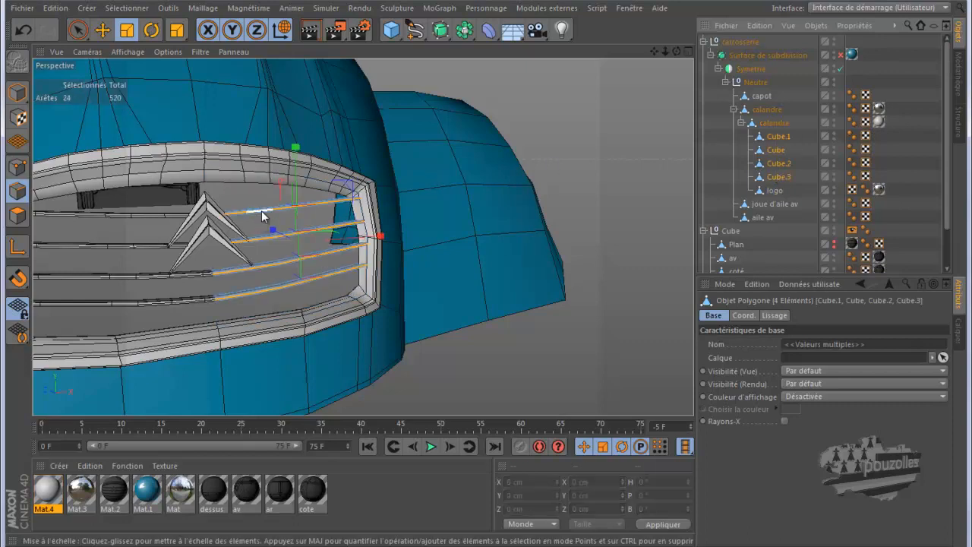
Select the "logo" mesh and compare it with the reference picture of the complete grille
click(773, 191)
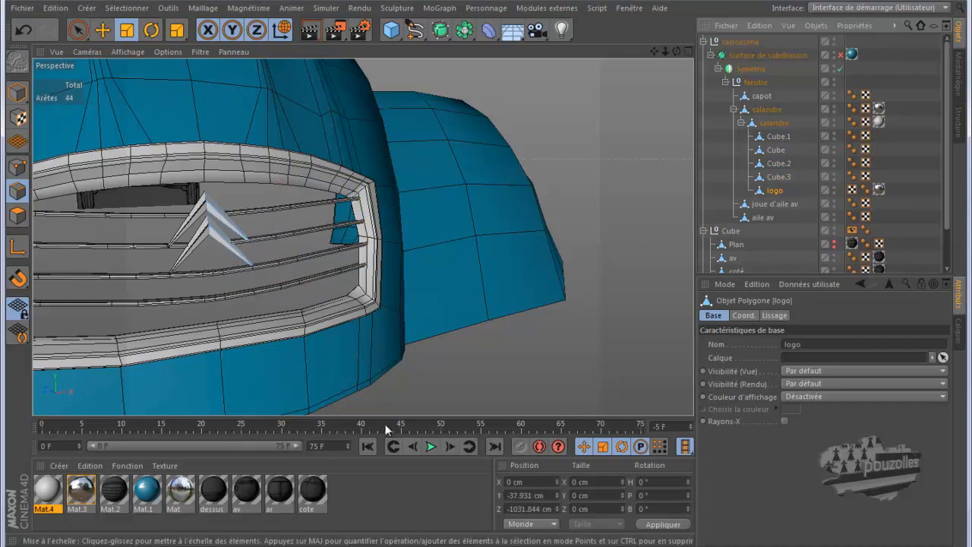
mouse_move(221, 546)
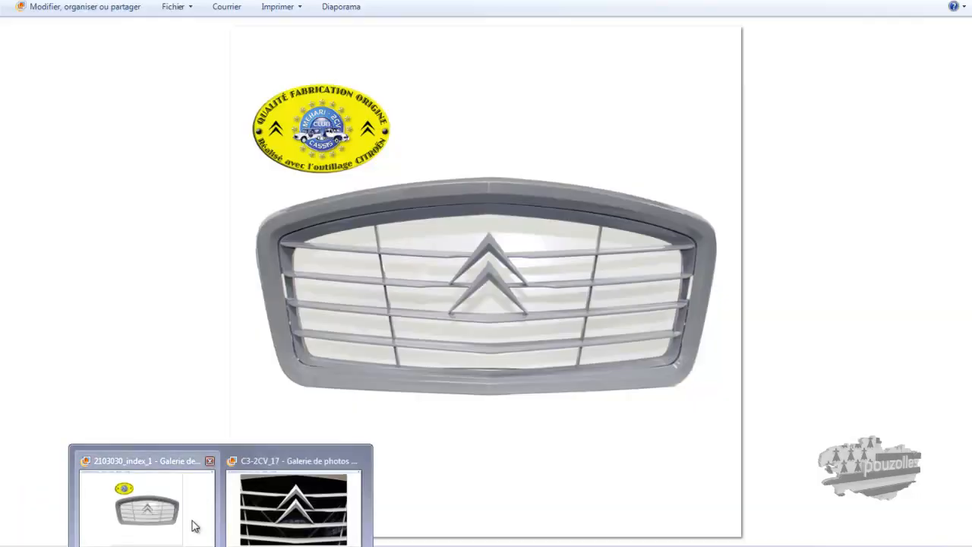
click(190, 525)
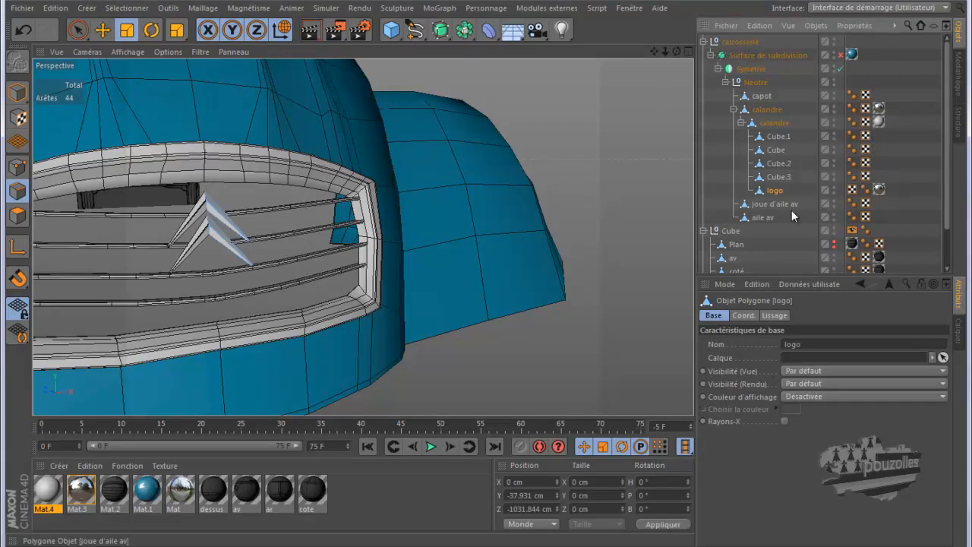
Hide the "logo" mesh in the viewport, then collapse the outer "calandre" and hide it in both the viewport and the render
click(834, 188)
click(835, 189)
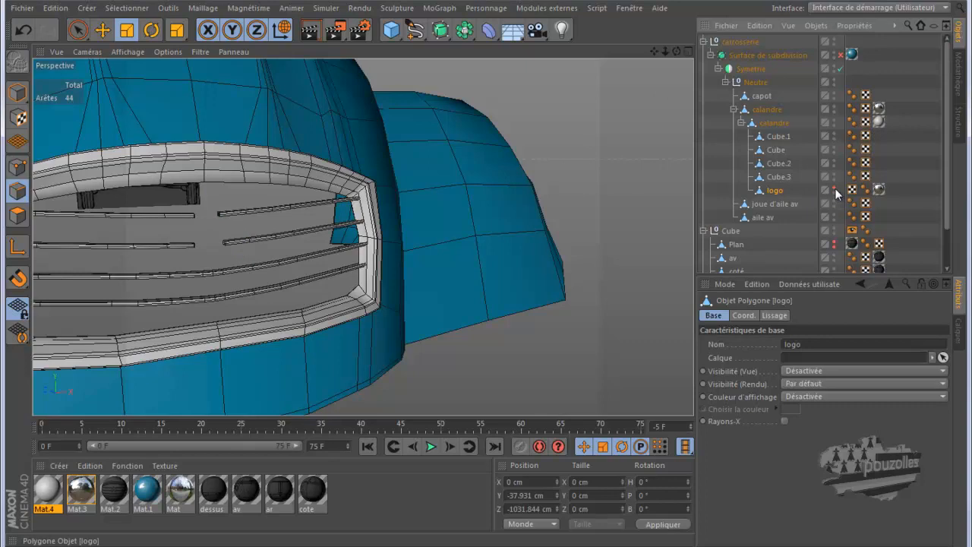
click(734, 109)
click(835, 106)
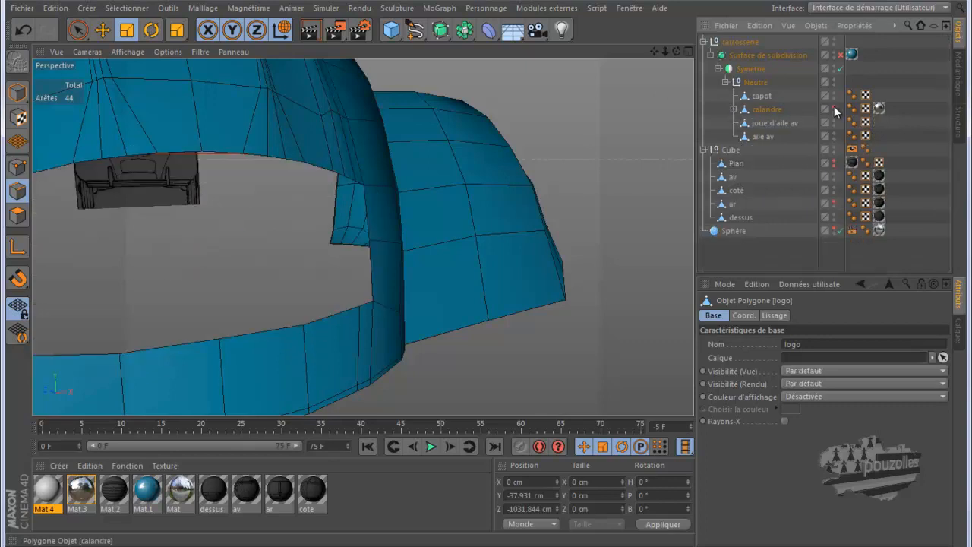
click(835, 112)
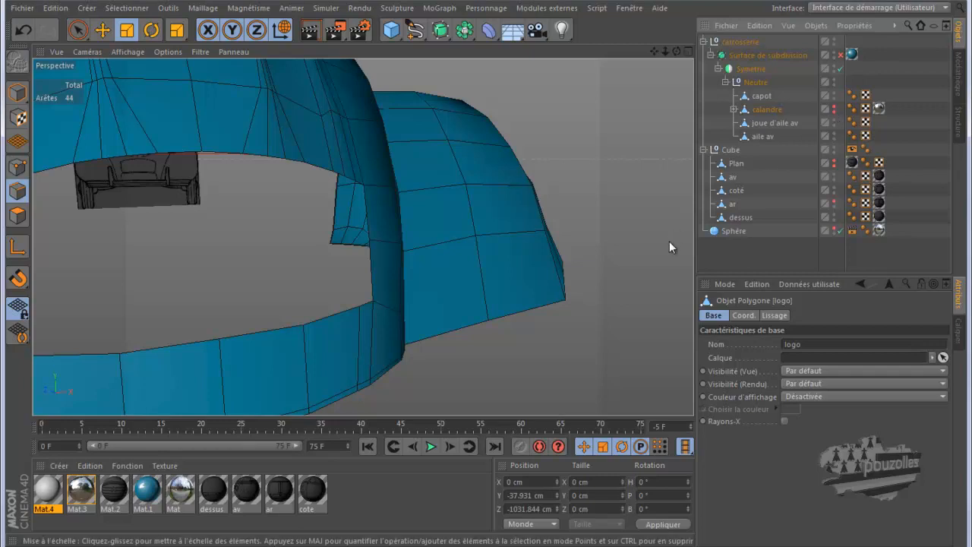
Select the border edges of "capot" along the upper side of the grille opening, from the centre line to the corner
scroll(669, 243, down, 3)
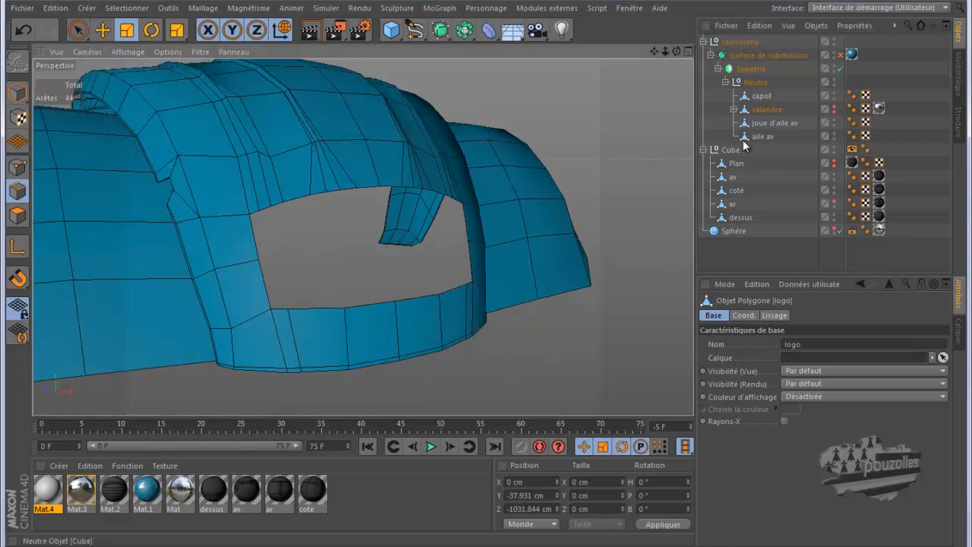
click(761, 96)
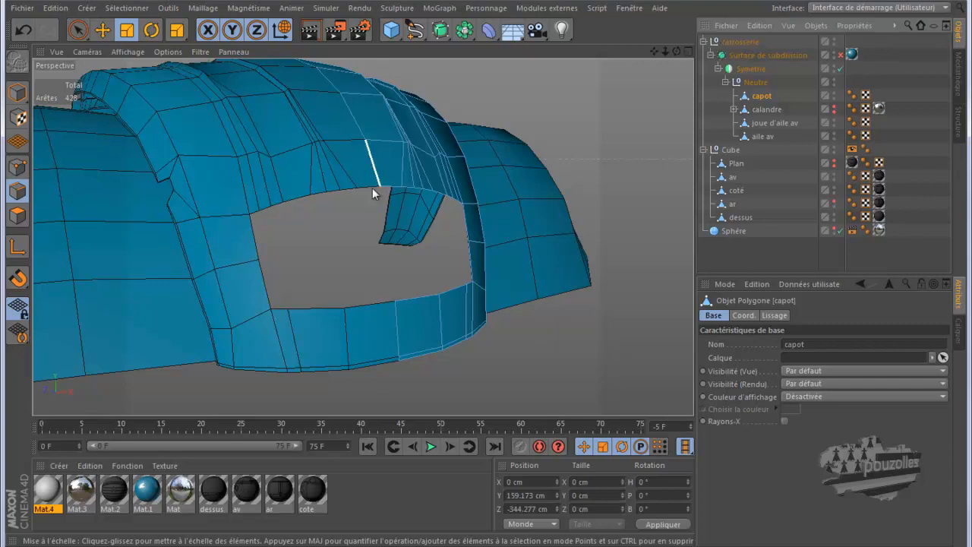
click(392, 185)
shift+click(416, 189)
shift+click(420, 188)
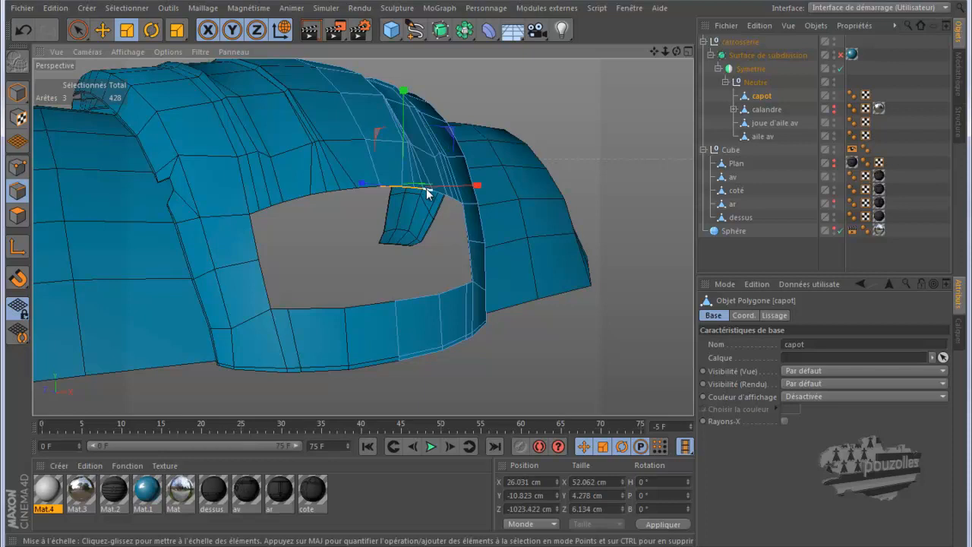
shift+click(438, 193)
shift+click(449, 198)
shift+click(452, 199)
shift+click(457, 206)
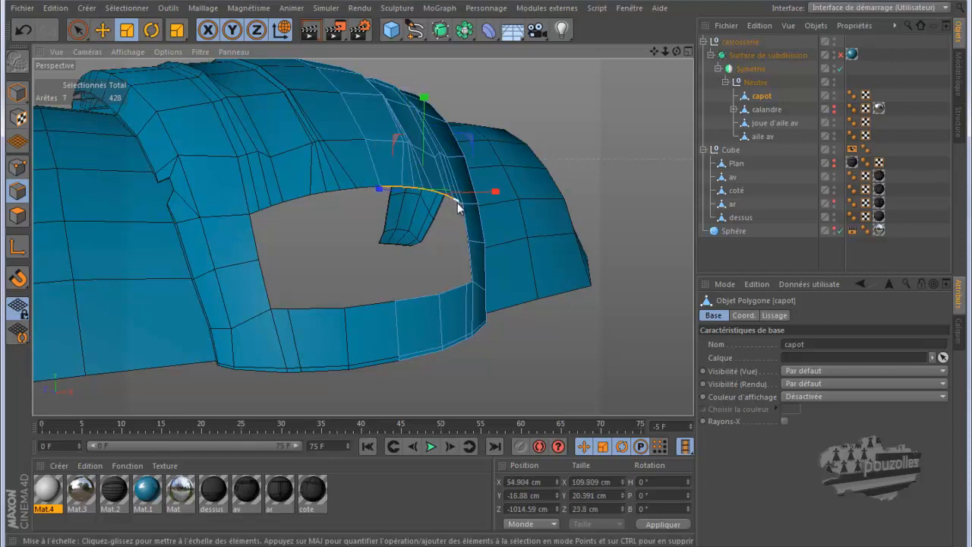
Add the grille opening's vertical side edges and the lower border edges back to the centre line to the selection
shift+click(465, 219)
shift+click(470, 258)
shift+click(468, 277)
shift+click(456, 291)
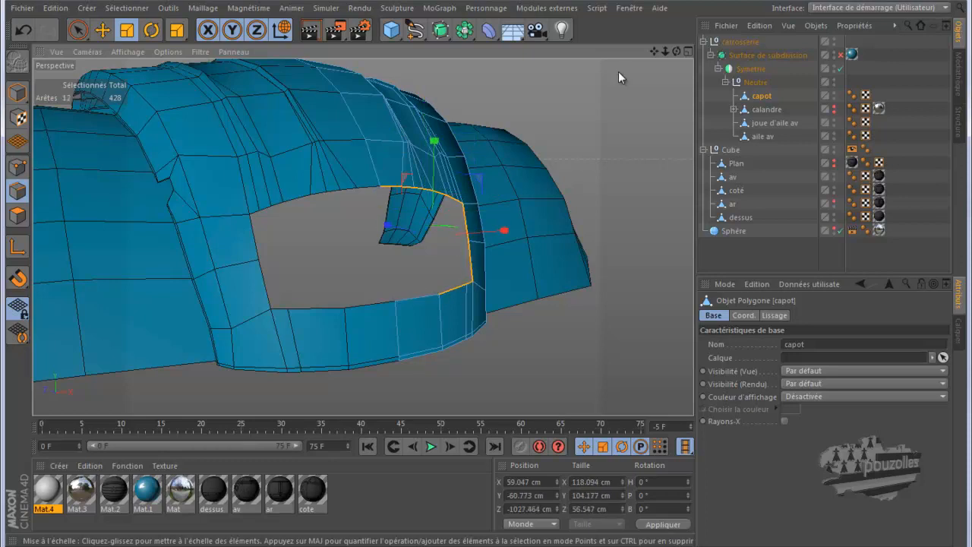
shift+click(421, 299)
Extrude the selected opening edges forward about 8.6 cm along Z in the side view and raise them slightly in Y
drag(676, 51, 479, 270)
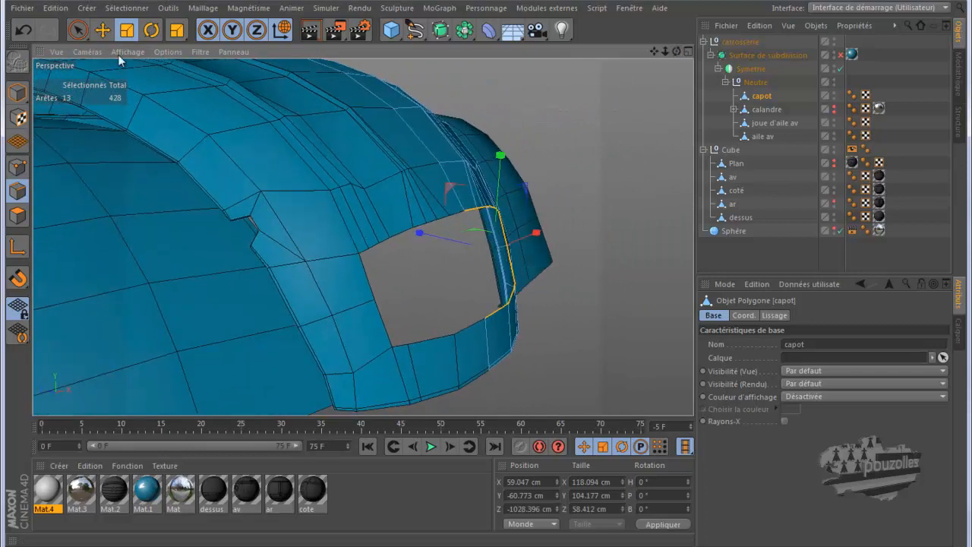
click(102, 30)
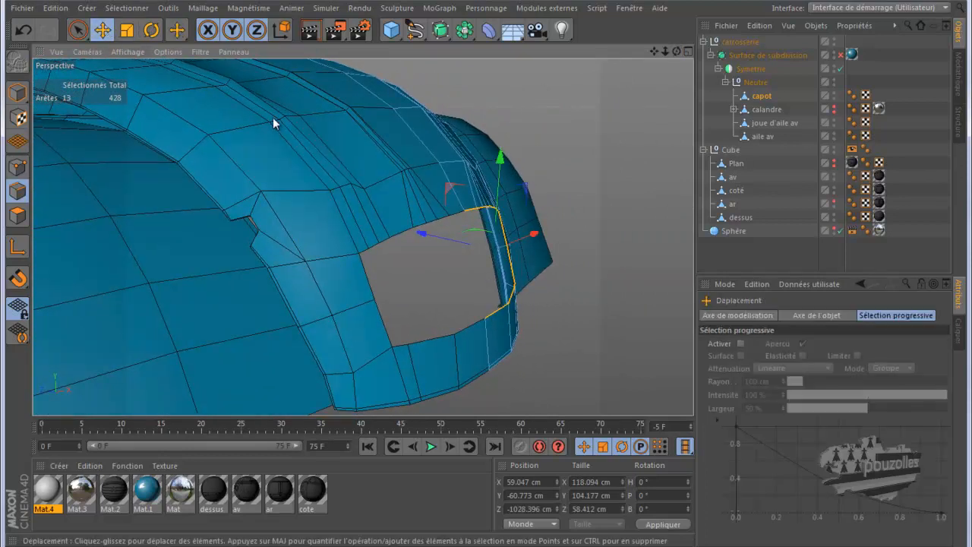
middle_click(319, 283)
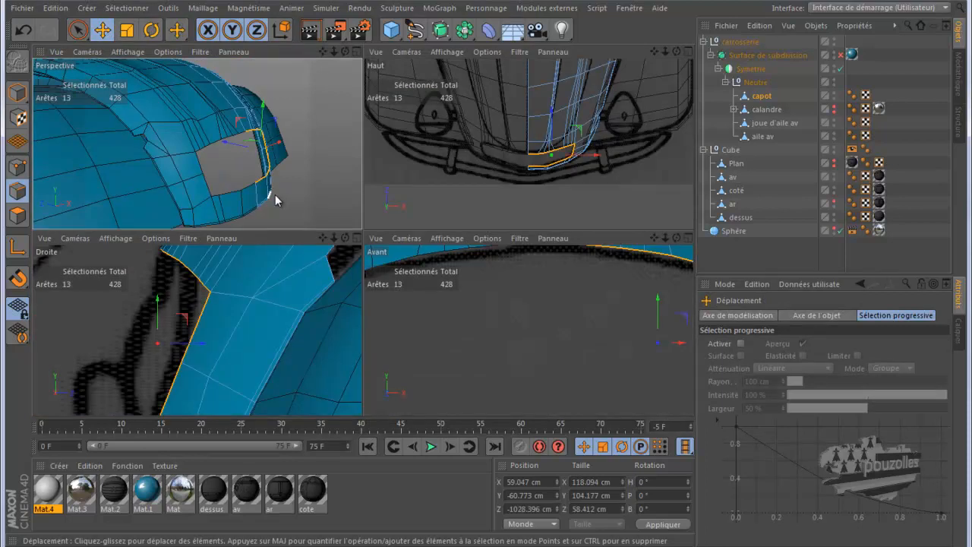
middle_click(262, 291)
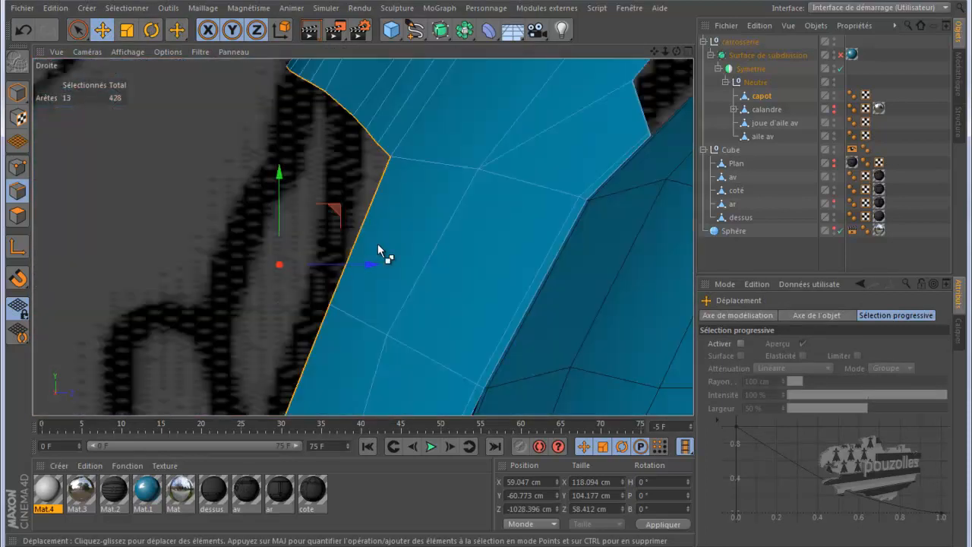
key(ctrl+Tab)
scroll(436, 227, down, 5)
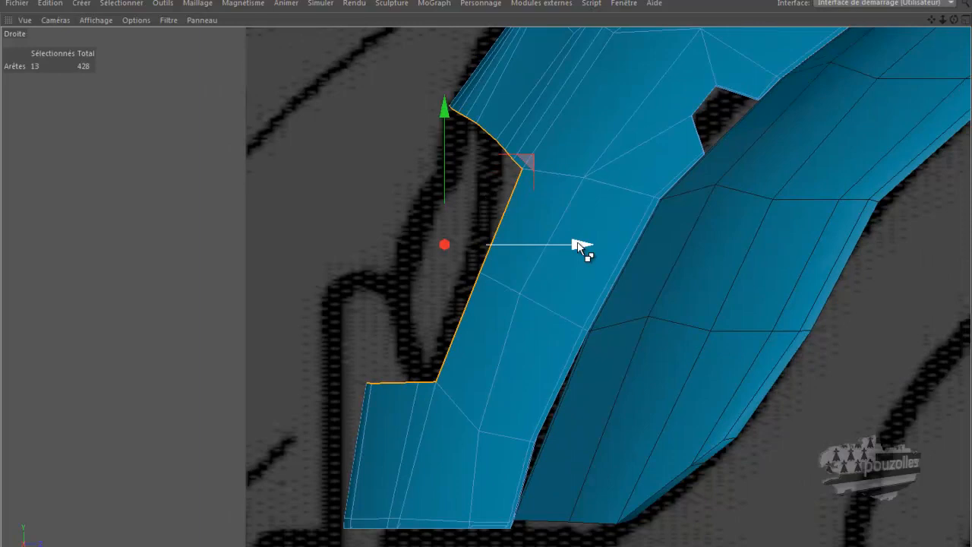
ctrl+drag(576, 242, 564, 244)
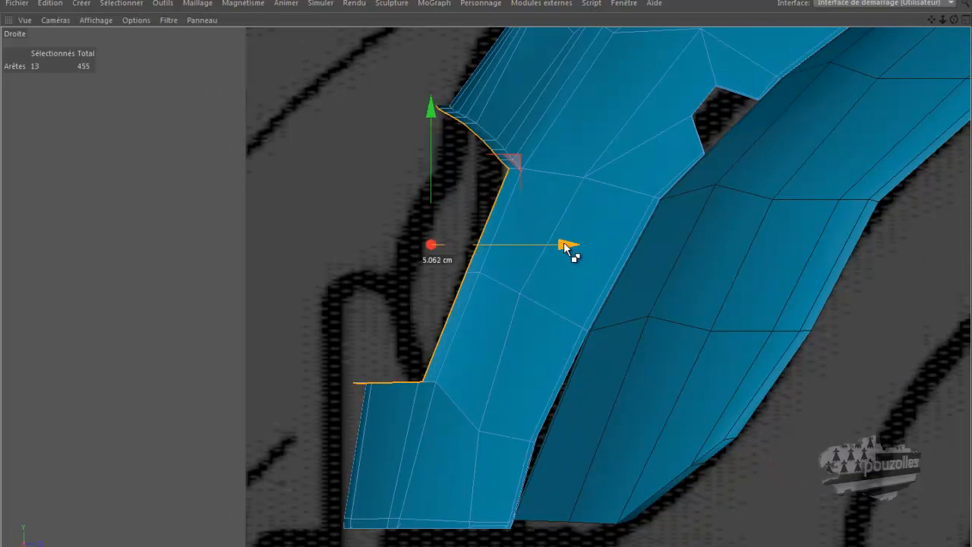
ctrl+drag(564, 244, 555, 245)
drag(423, 118, 422, 111)
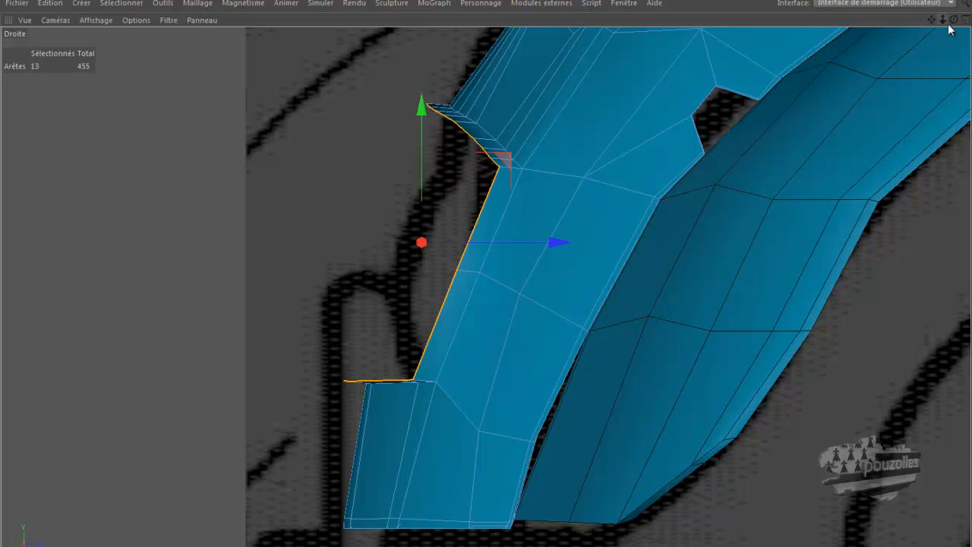
Return to the perspective view of the new rim and delete the blue material tag from the subdivision surface (Surface de subdivision)
middle_click(699, 168)
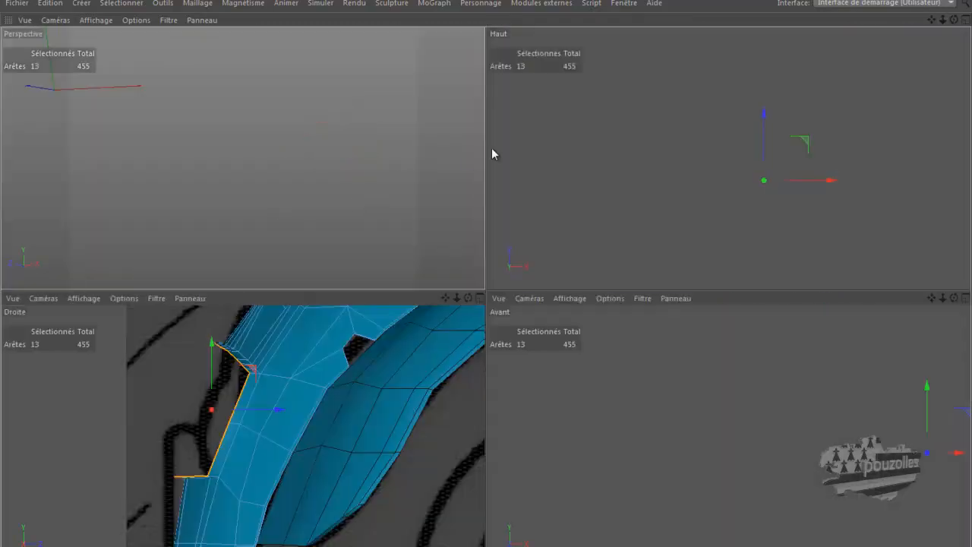
middle_click(465, 161)
drag(954, 19, 486, 275)
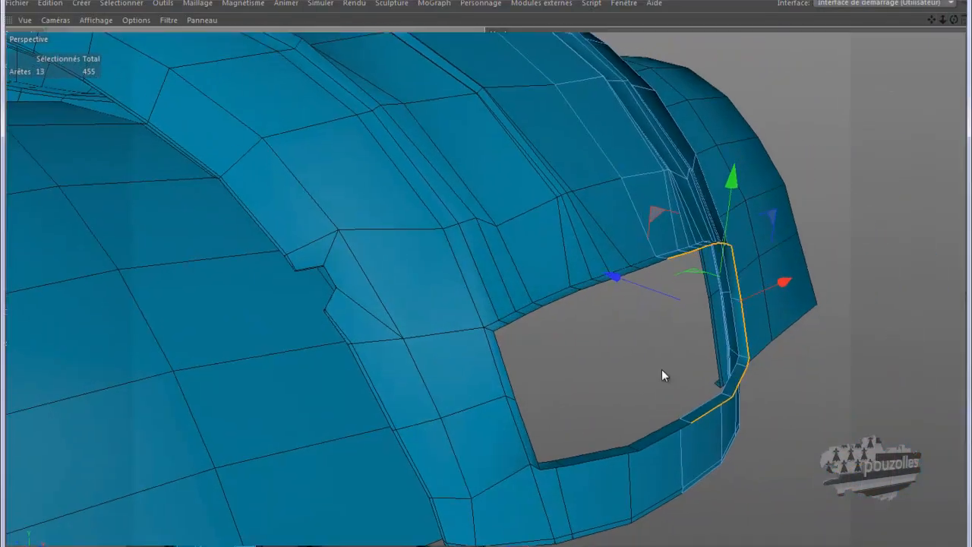
key(ctrl+Tab)
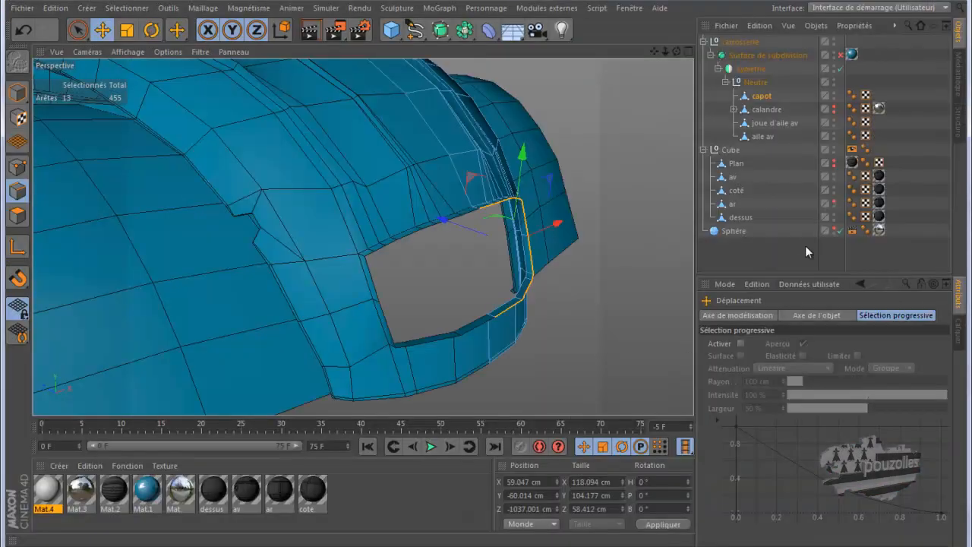
click(852, 55)
key(Delete)
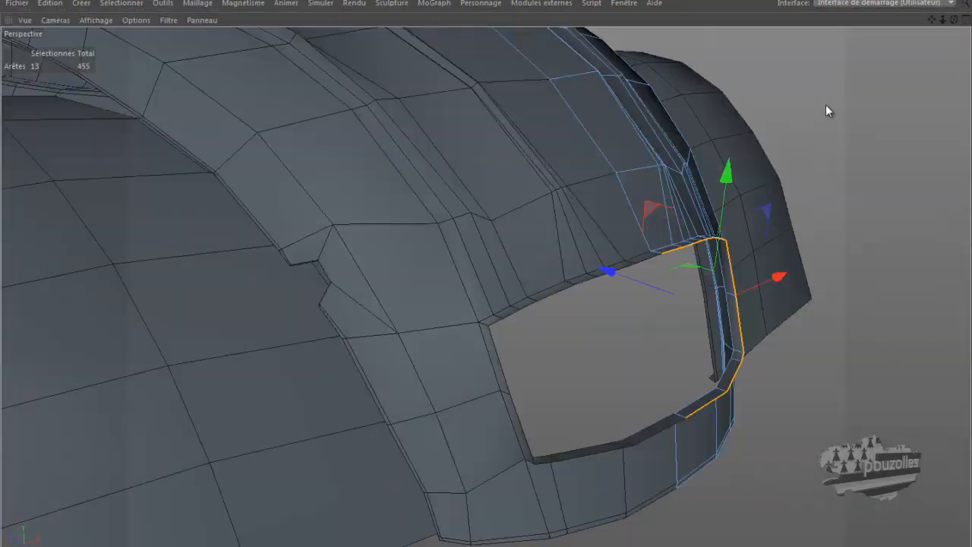
Examine the extruded rim from the side and compare it with the reference picture of the grille
drag(954, 20, 490, 213)
mouse_move(221, 546)
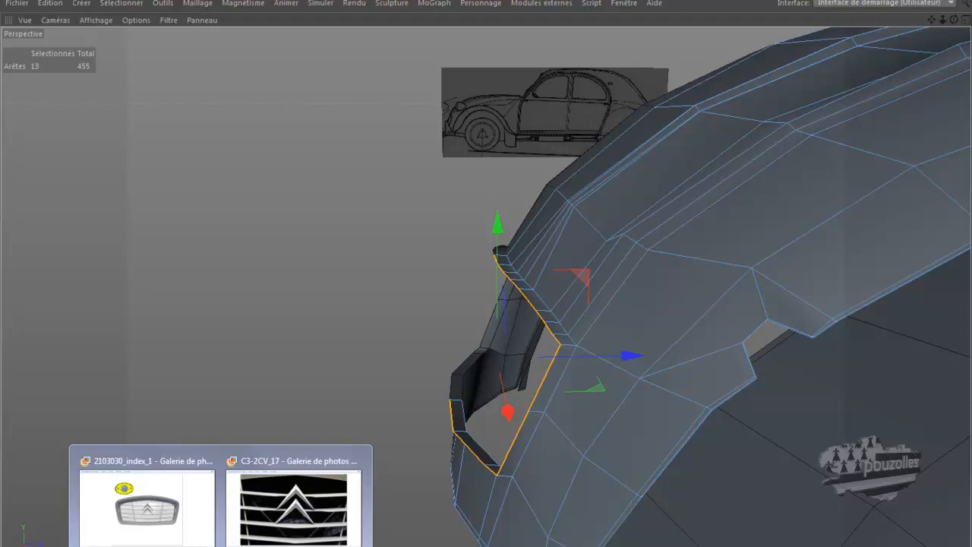
click(193, 512)
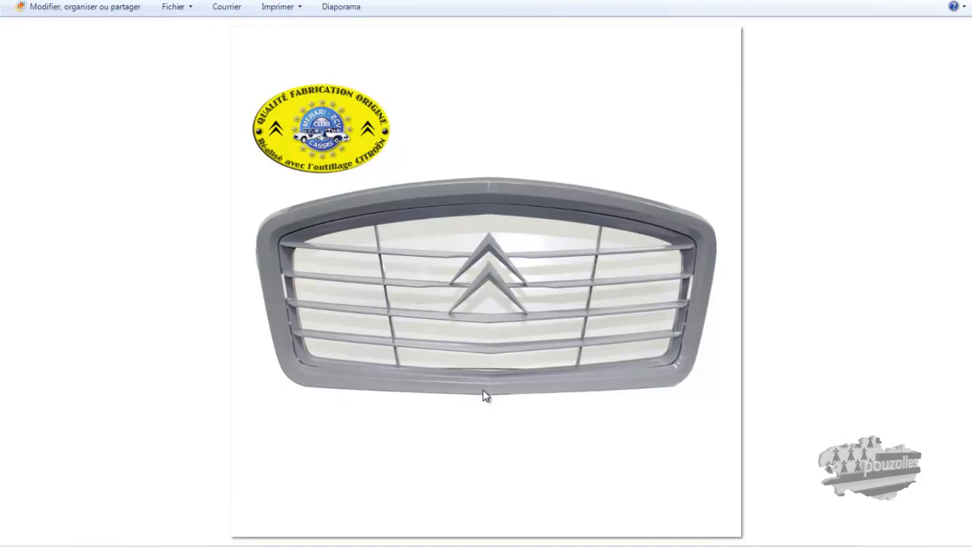
mouse_move(220, 545)
mouse_move(252, 545)
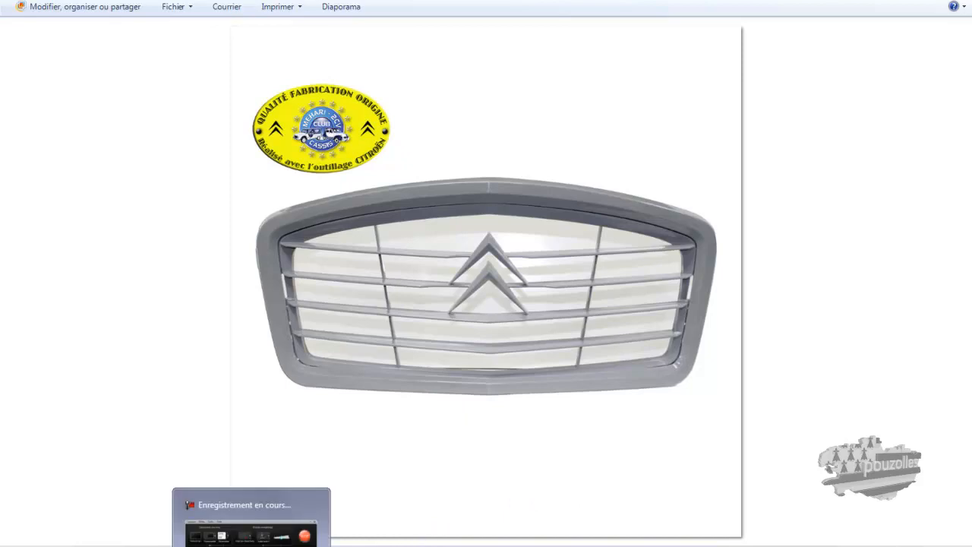
click(251, 546)
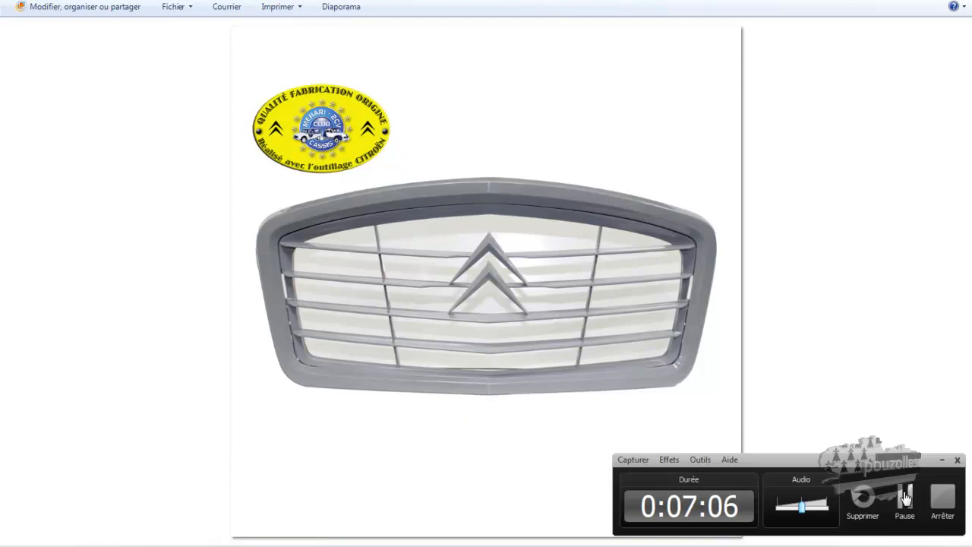
click(911, 493)
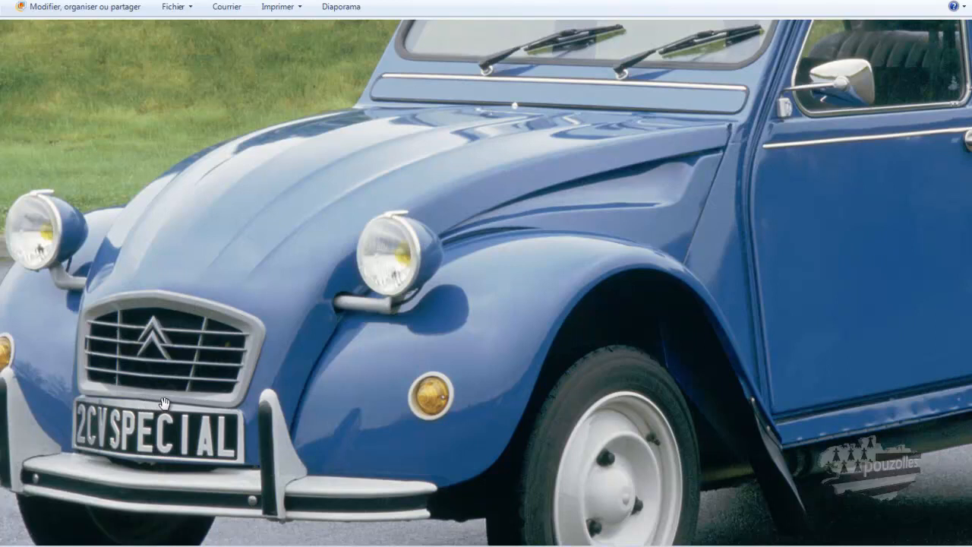
Study the grille surround's shape in the blue 2CV photo and the isolated grille picture
mouse_move(235, 543)
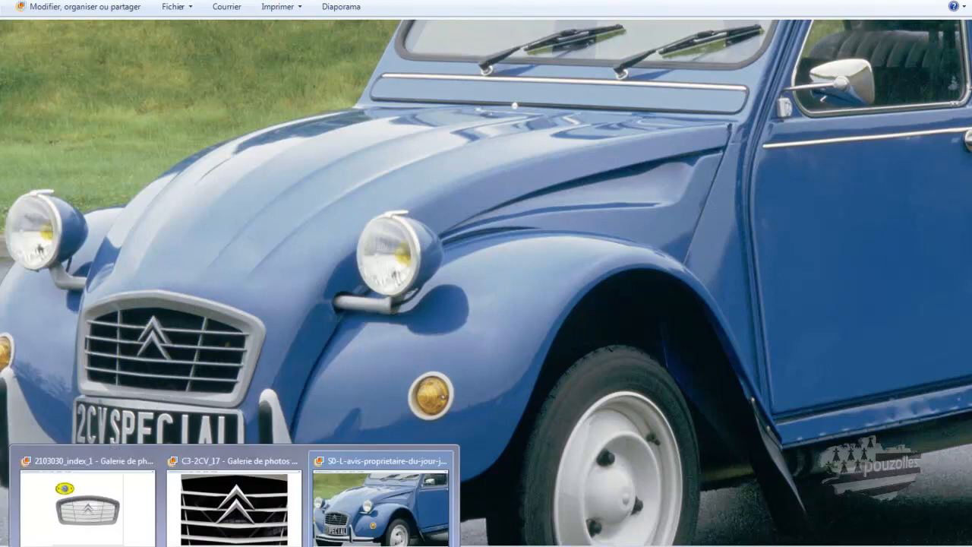
click(139, 527)
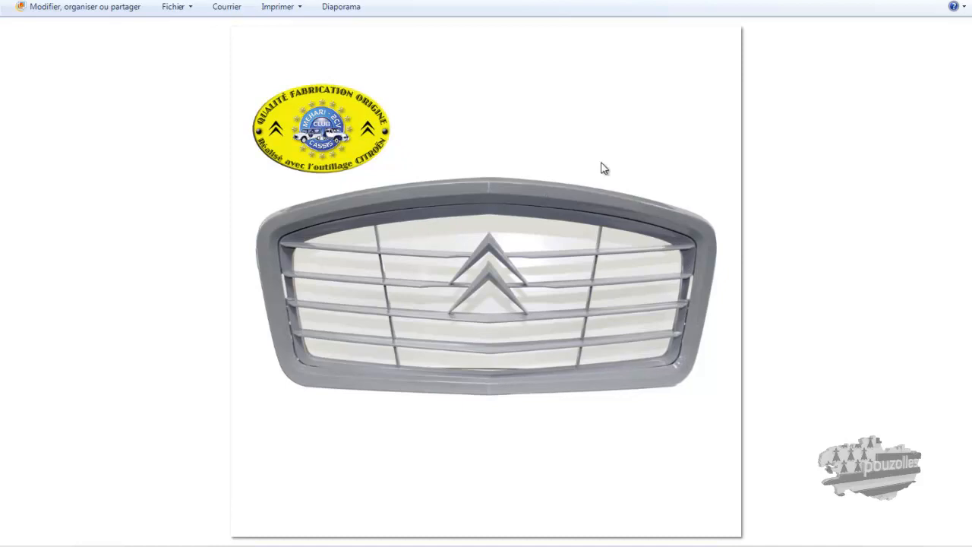
key(Right)
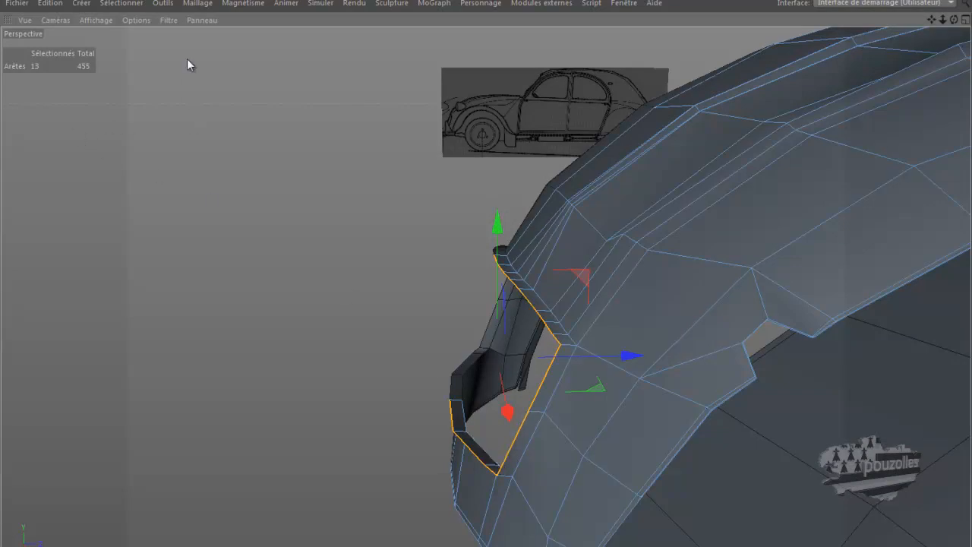
Rotate the extruded rim edges slightly about the X axis to tilt the rim
click(173, 4)
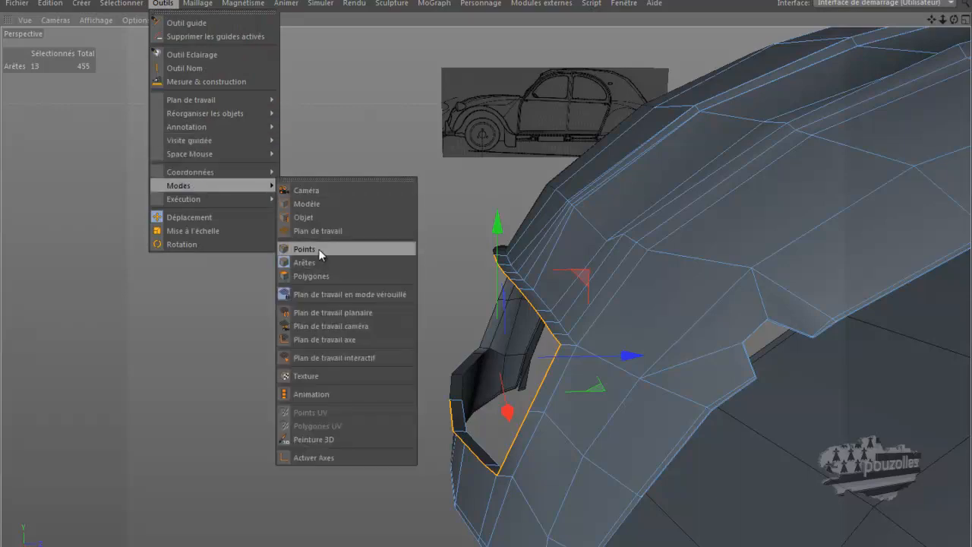
mouse_move(206, 99)
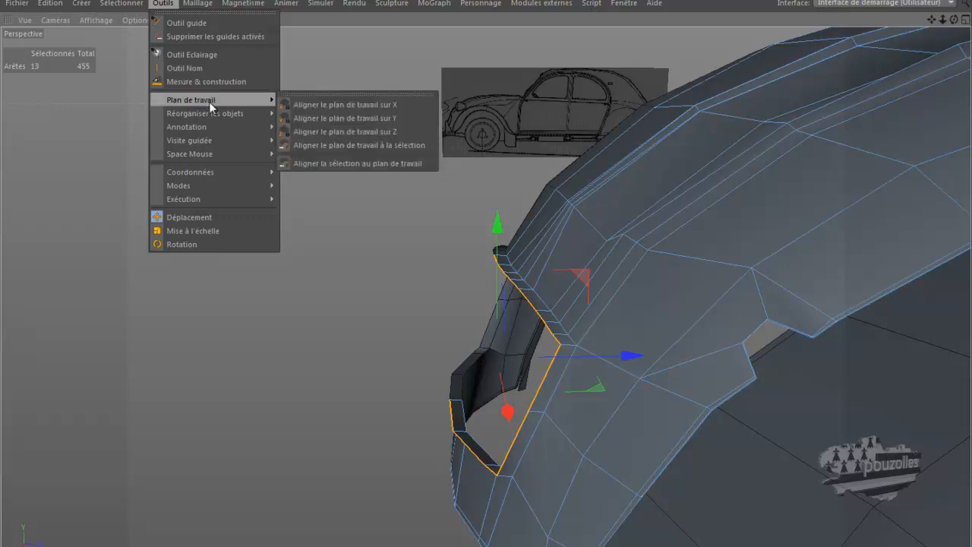
click(187, 243)
scroll(516, 531, up, 4)
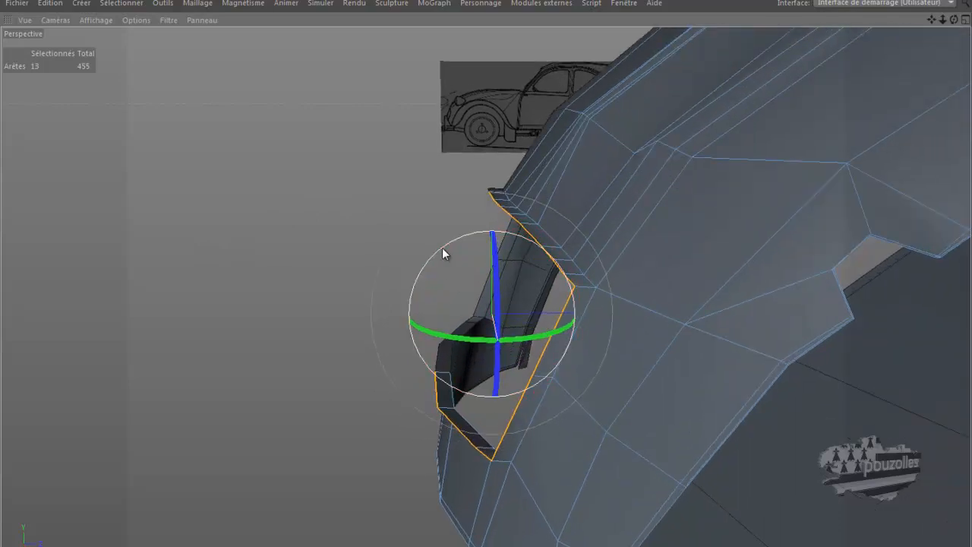
drag(442, 248, 436, 250)
drag(955, 20, 486, 274)
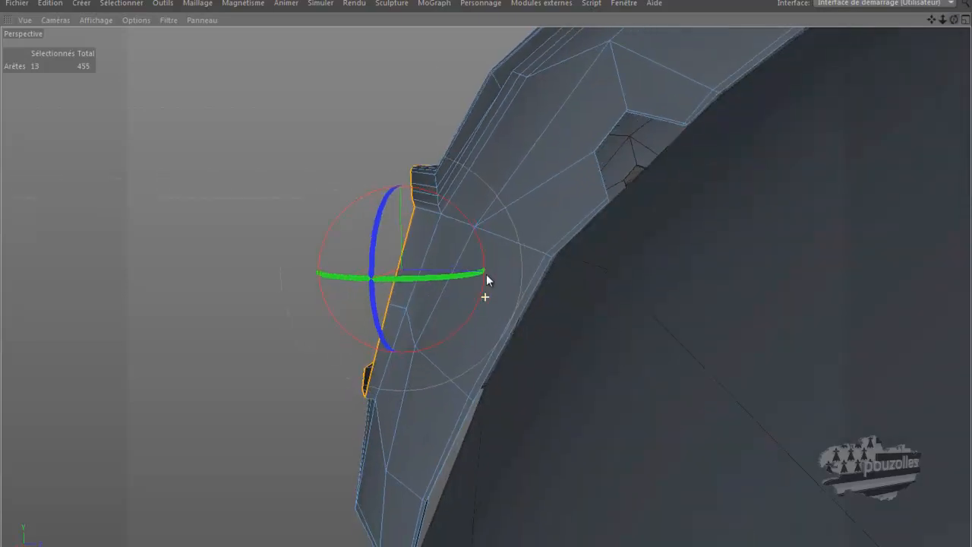
Move the selected extruded rim edges slightly back along the Z axis toward the bodywork
click(167, 20)
click(185, 215)
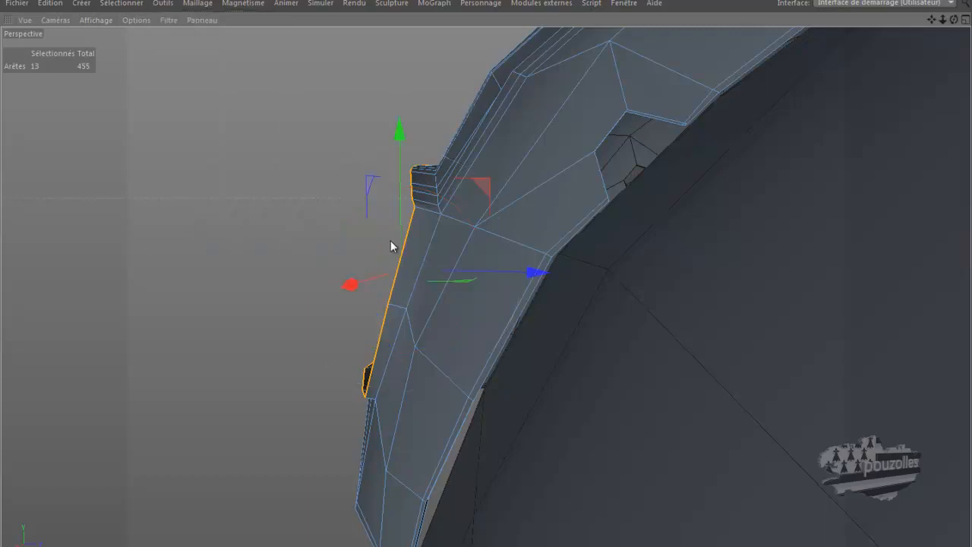
drag(508, 272, 514, 280)
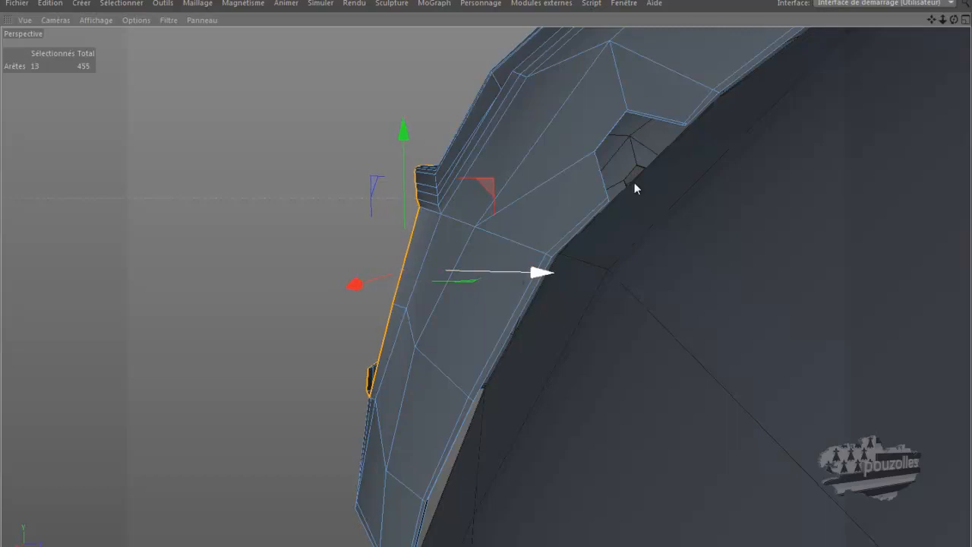
Switch the hood mesh from edge editing to polygon editing with the grille opening in view
drag(955, 20, 506, 275)
scroll(850, 227, down, 1)
alt+drag(835, 279, 559, 322)
drag(953, 23, 487, 276)
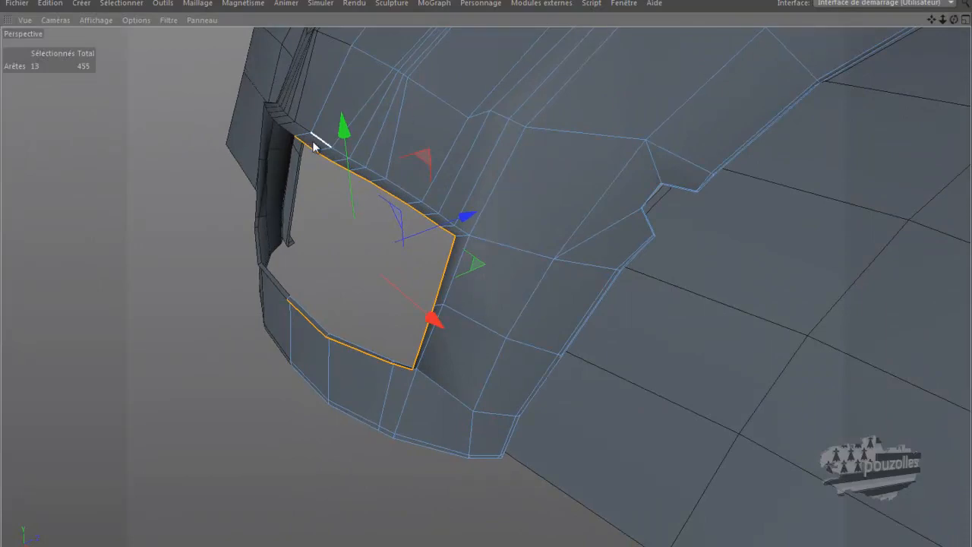
click(190, 4)
mouse_move(162, 4)
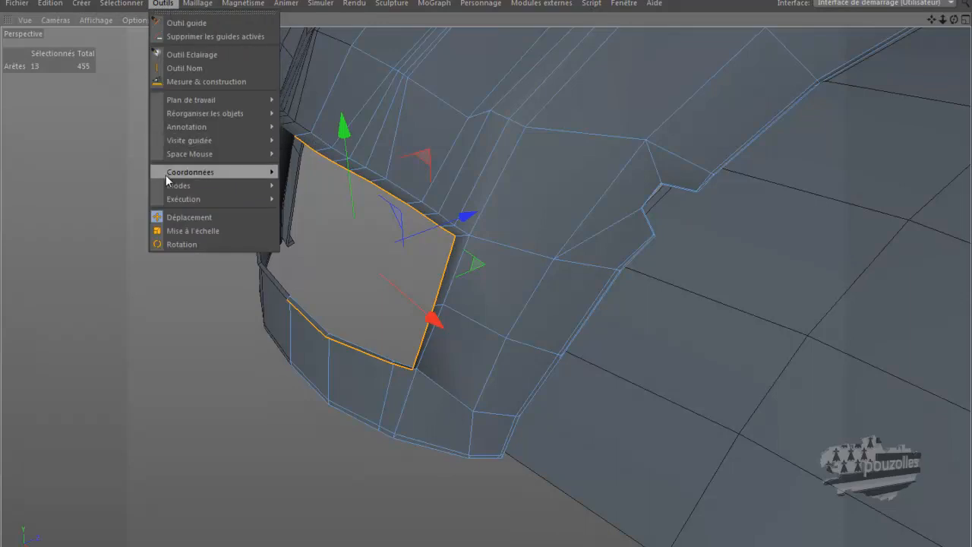
mouse_move(196, 123)
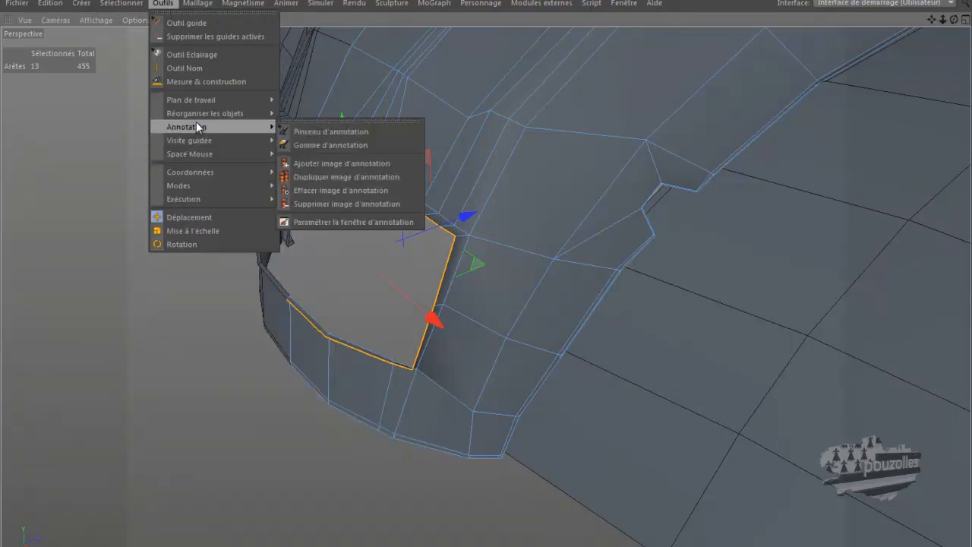
mouse_move(200, 103)
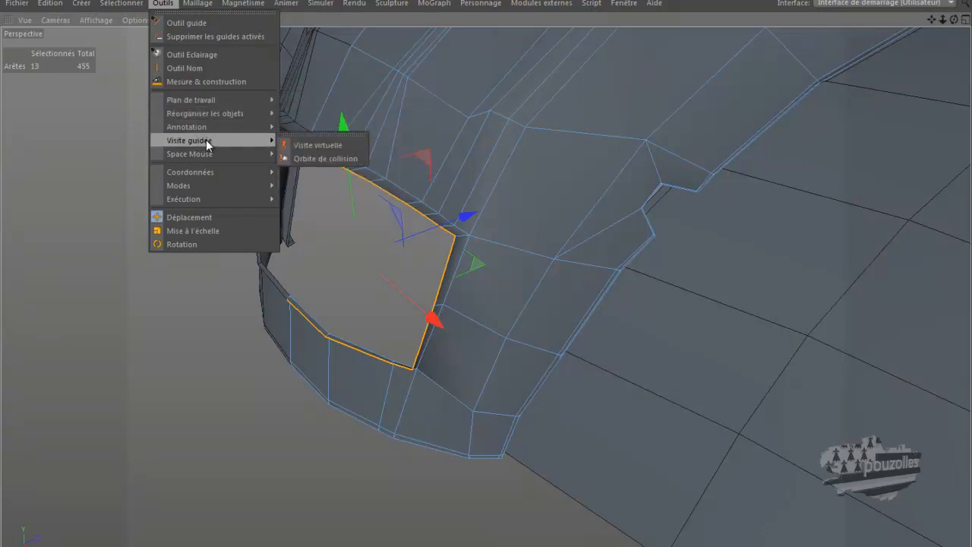
mouse_move(195, 185)
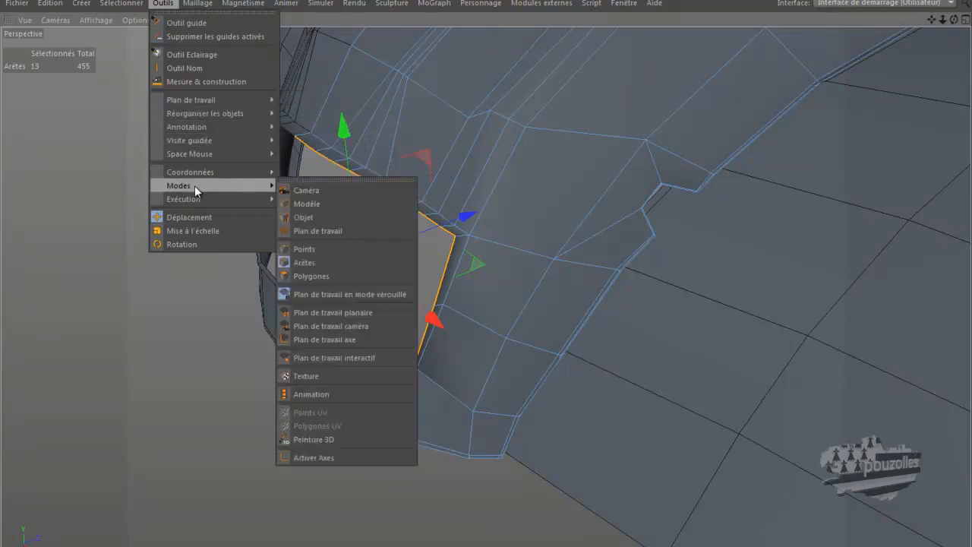
click(310, 274)
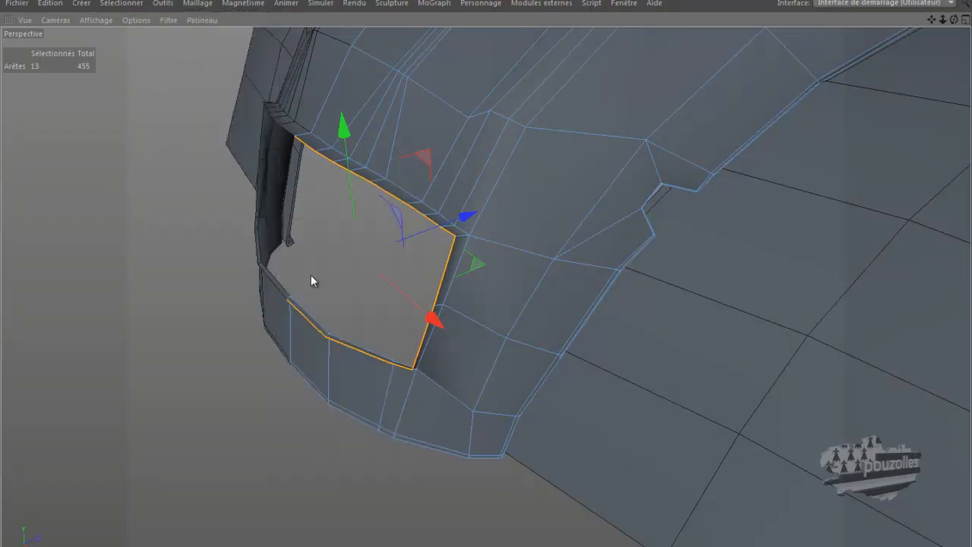
Select the 13 extruded rim polygons along the upper, lower and side edges of the grille opening
click(316, 143)
shift+click(338, 161)
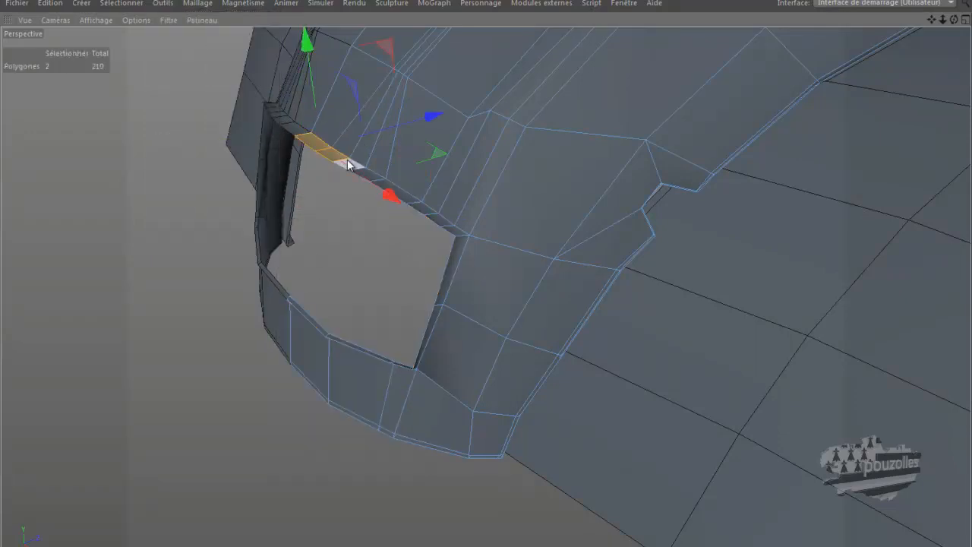
shift+click(359, 170)
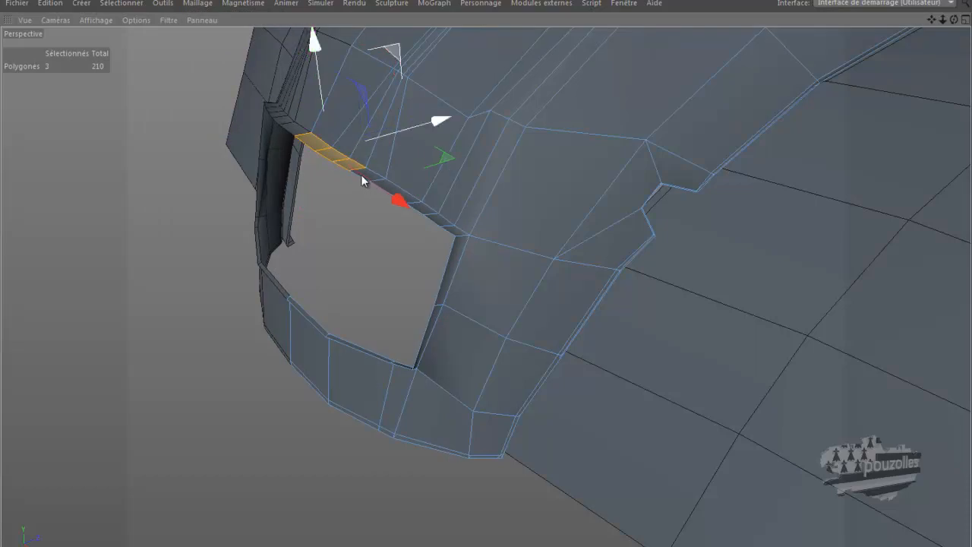
shift+click(357, 177)
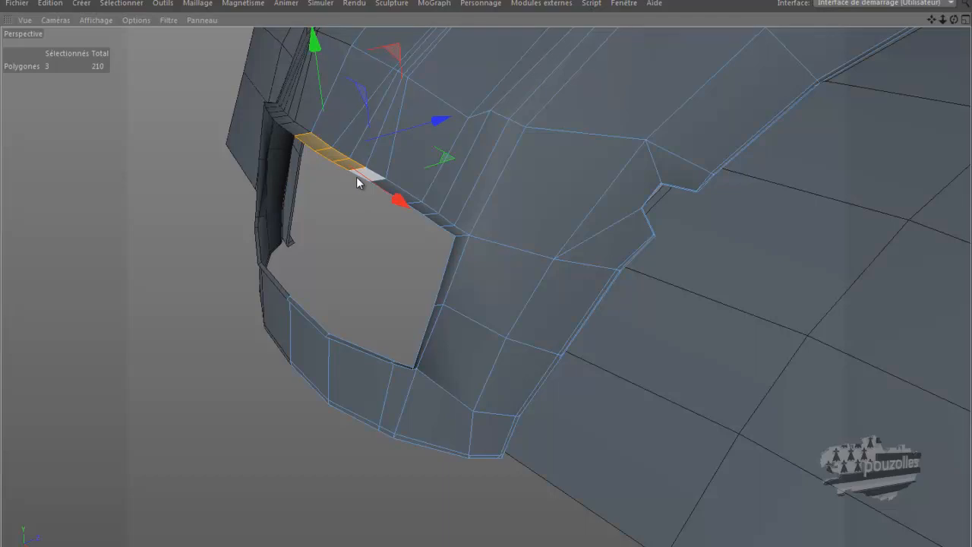
shift+click(379, 195)
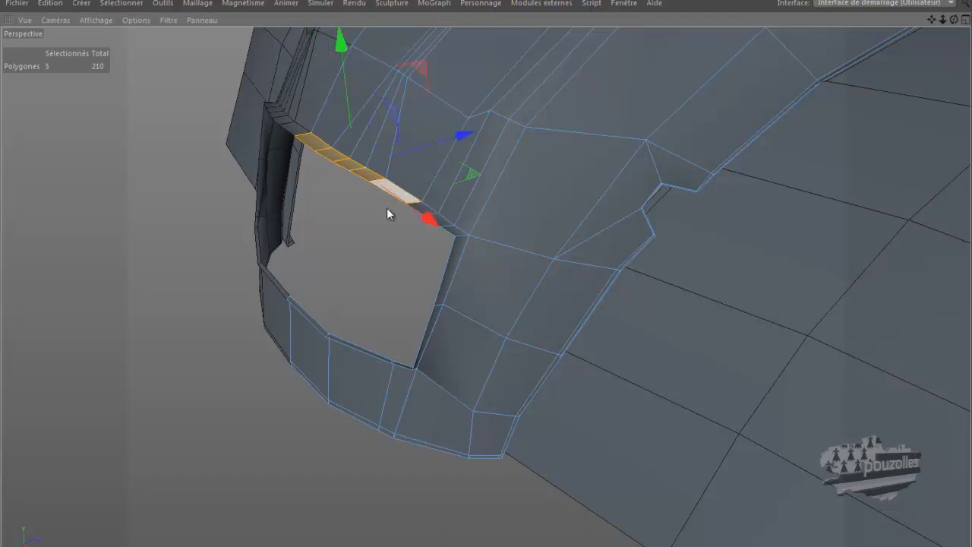
shift+click(315, 322)
shift+click(380, 355)
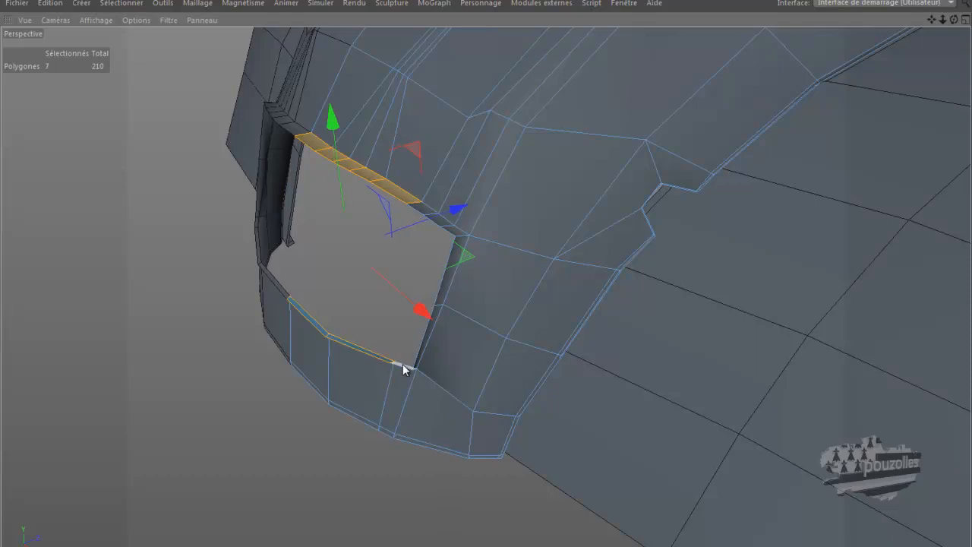
shift+click(409, 366)
shift+click(425, 330)
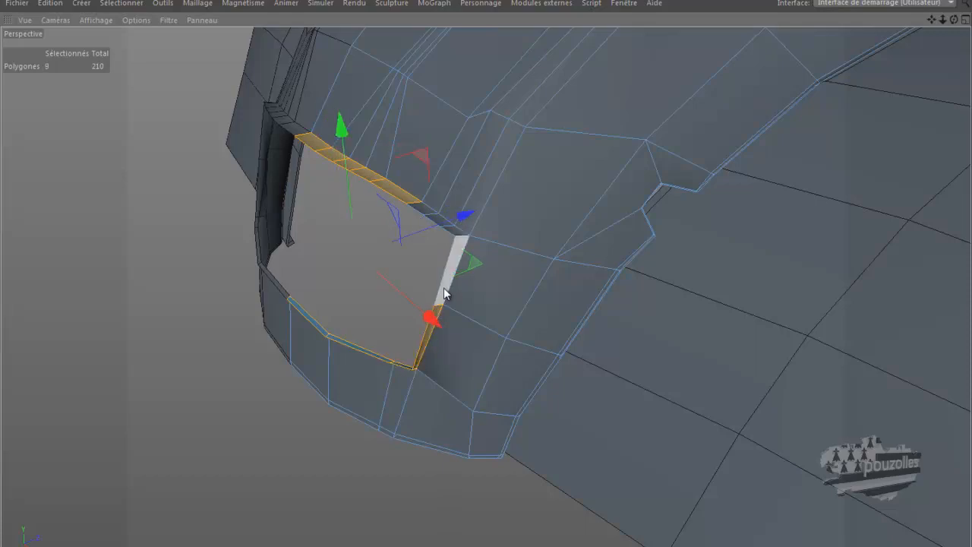
shift+click(446, 258)
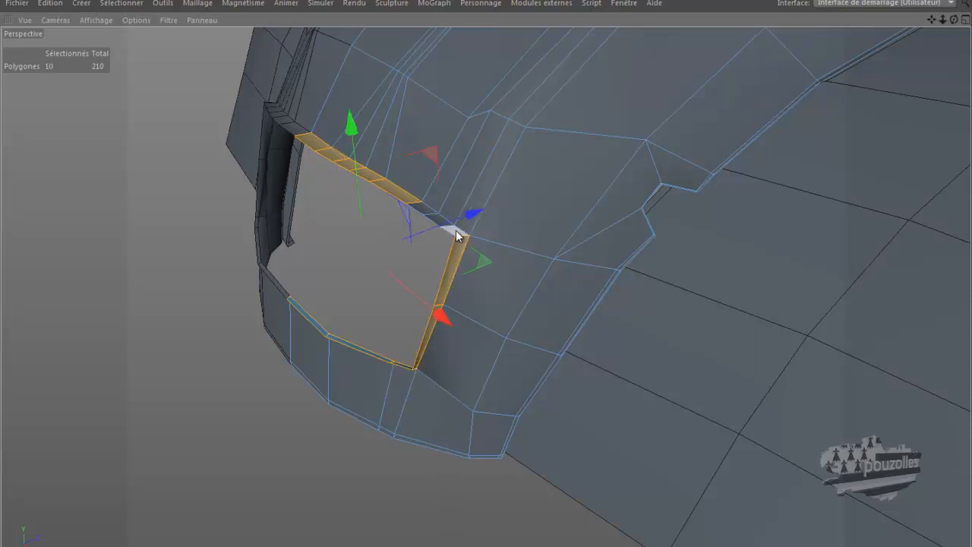
shift+click(436, 219)
shift+click(423, 210)
Split the selected rim polygons into a separate object and delete the originals from the hood mesh
drag(954, 20, 484, 275)
right_click(639, 121)
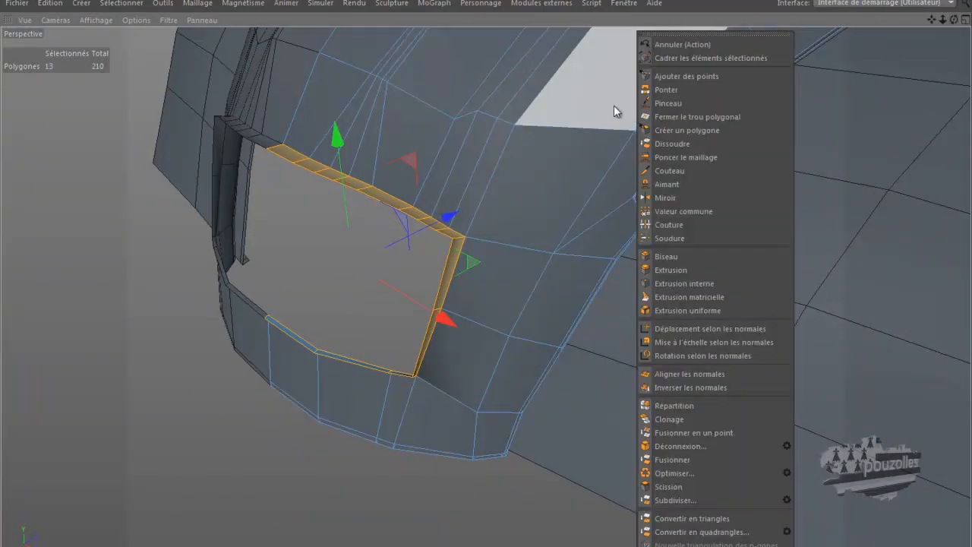
click(673, 486)
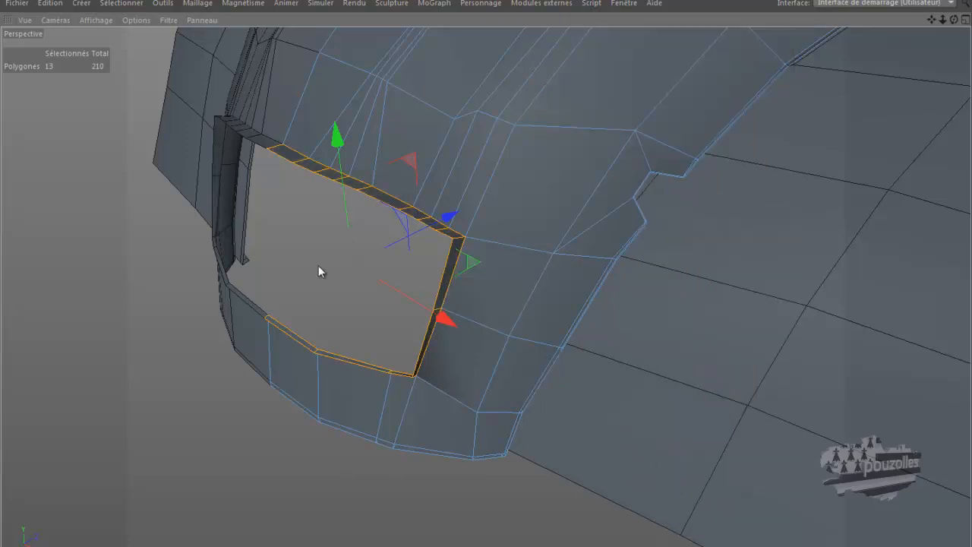
key(Delete)
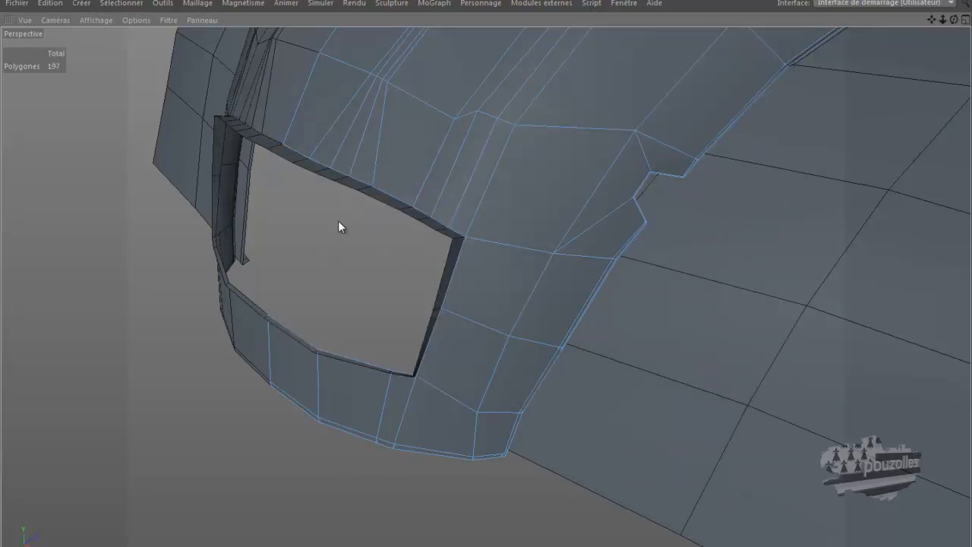
click(323, 169)
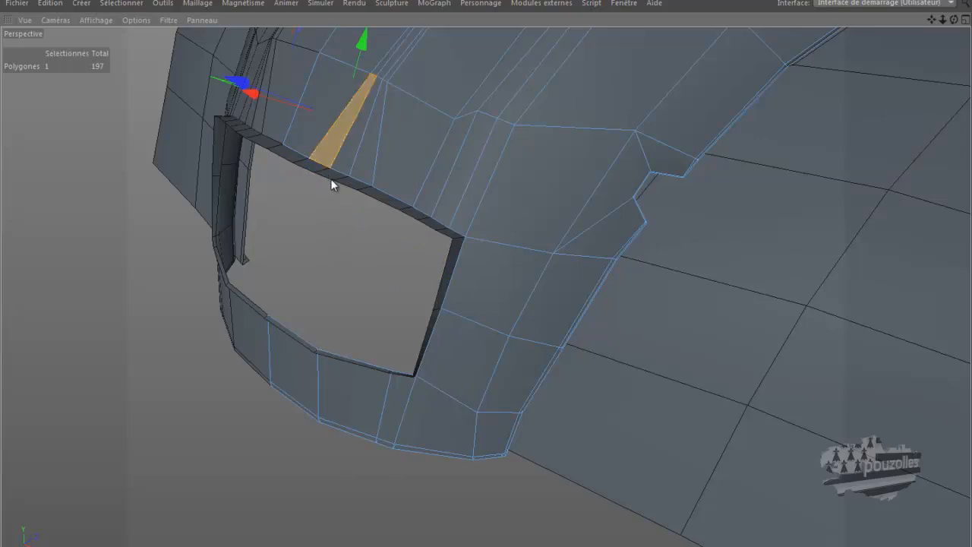
click(162, 3)
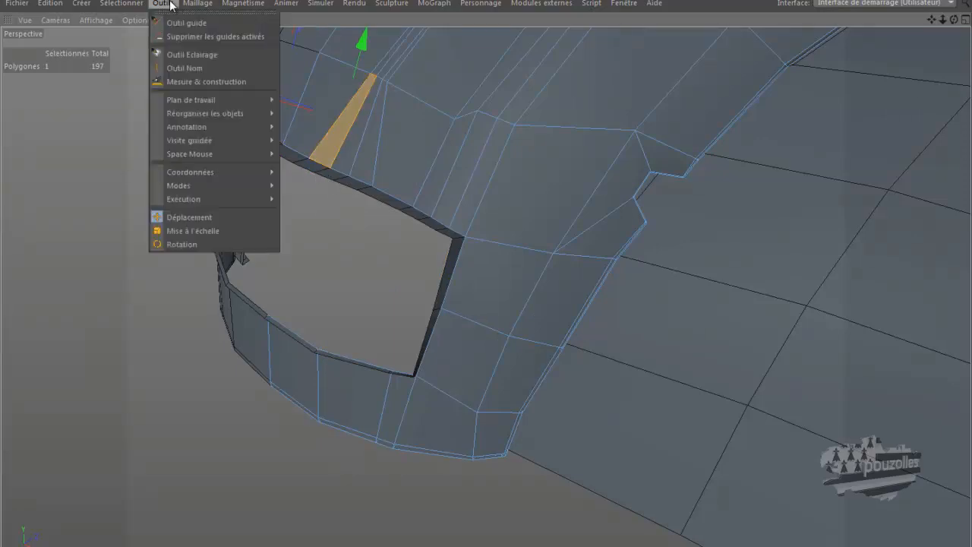
click(171, 217)
key(ctrl+shift+a)
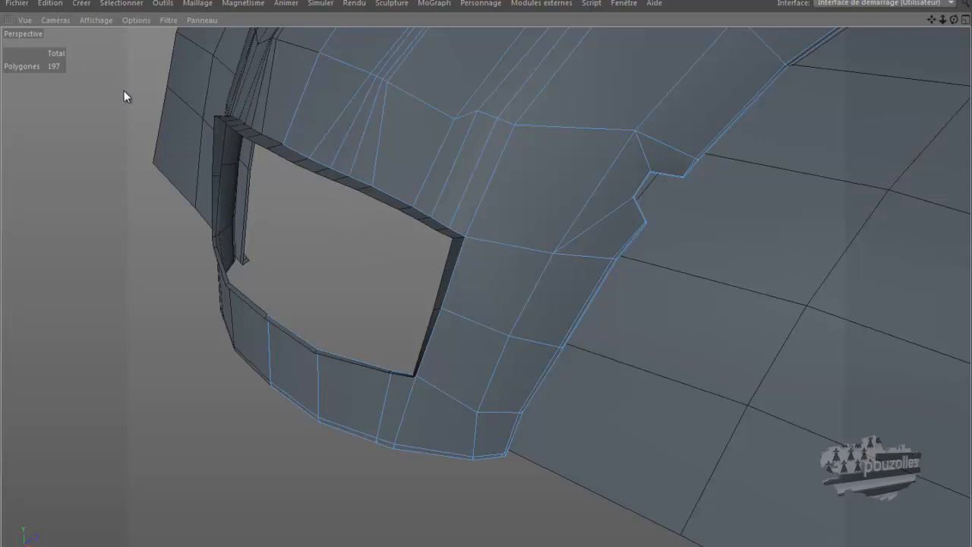
click(410, 227)
click(139, 260)
Restore the standard interface layout and select the split-off rim object for point editing
key(ctrl+Tab)
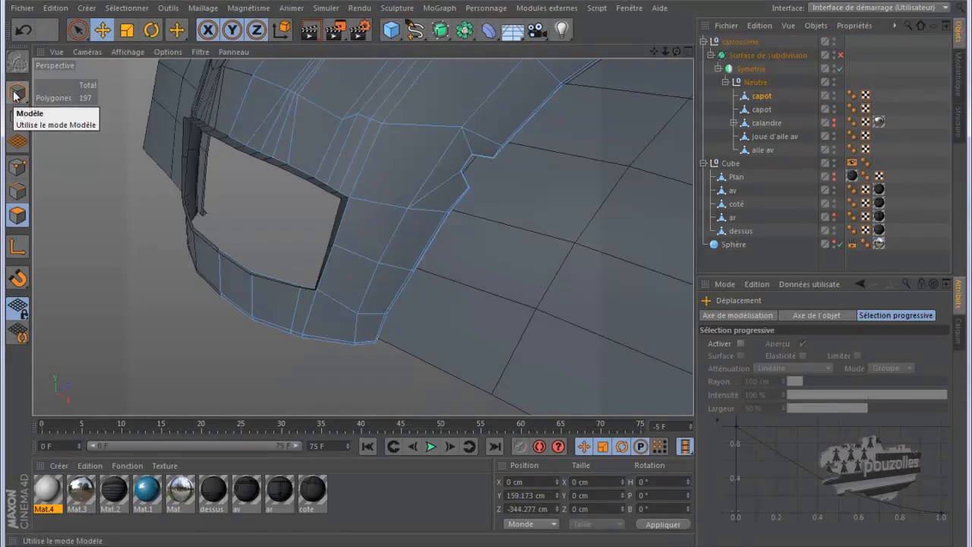
click(16, 93)
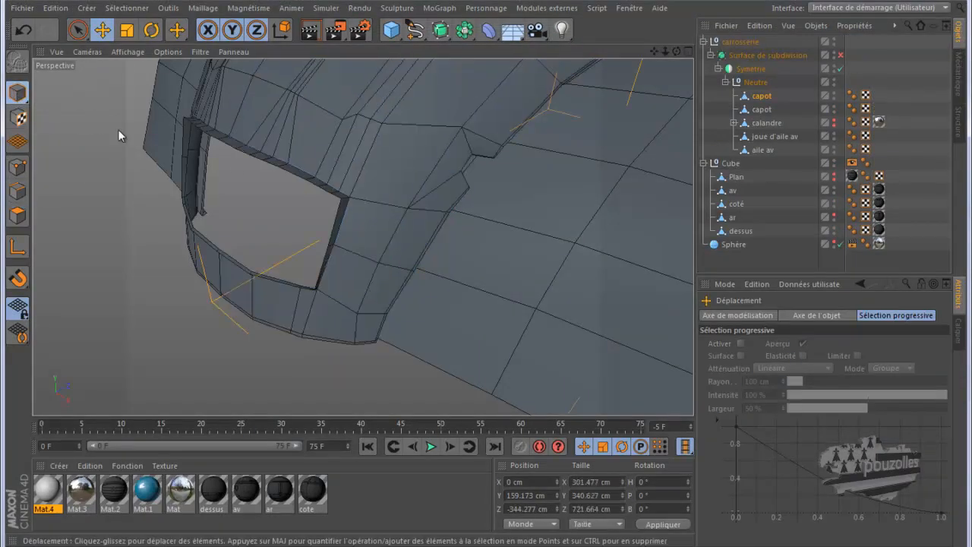
click(251, 154)
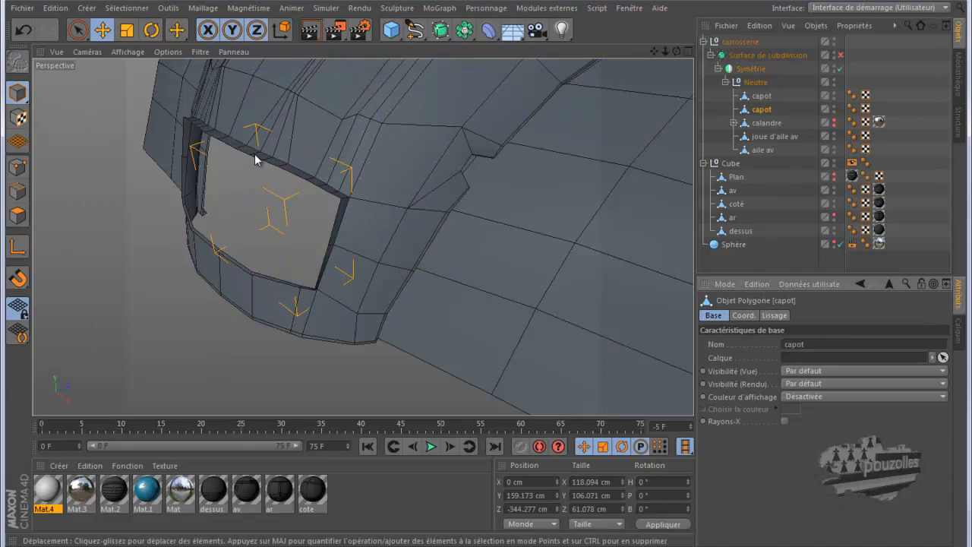
click(18, 167)
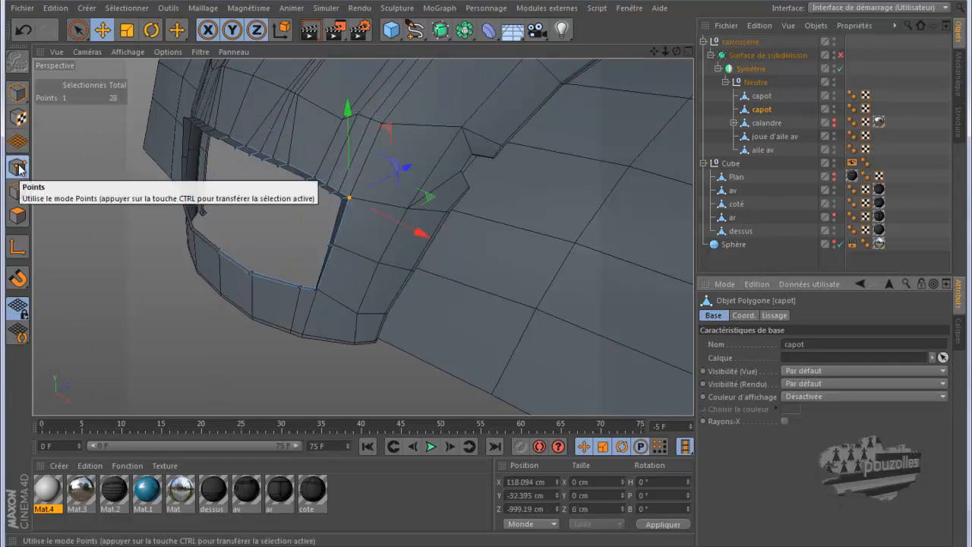
middle_click(238, 278)
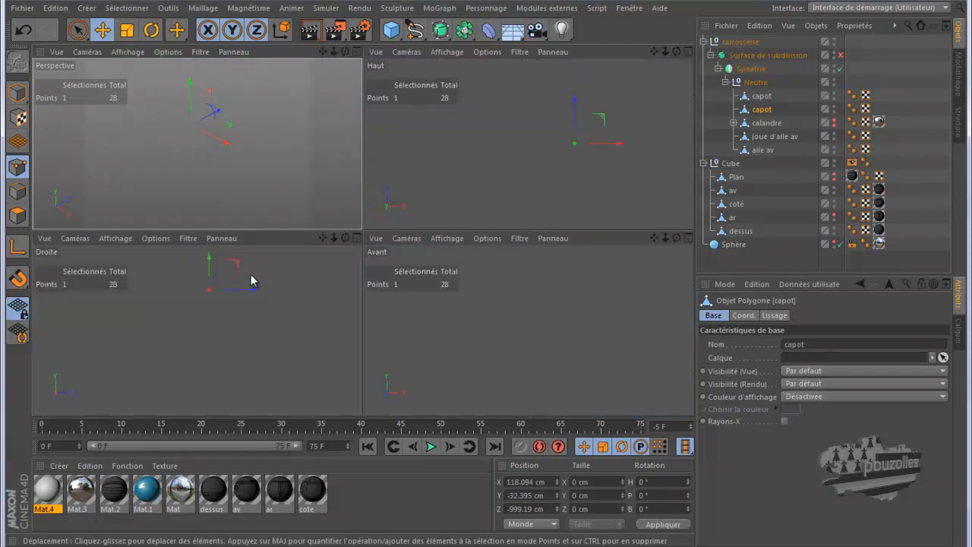
alt+drag(344, 262, 421, 359)
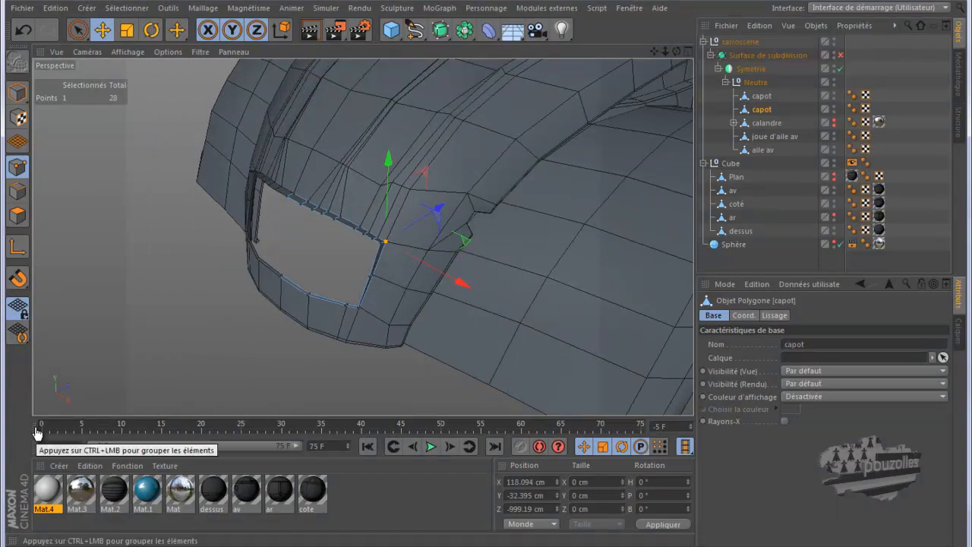
Collapse the timeline ruler and playback bar to enlarge the viewport, keeping the materials area expanded
drag(36, 436, 35, 427)
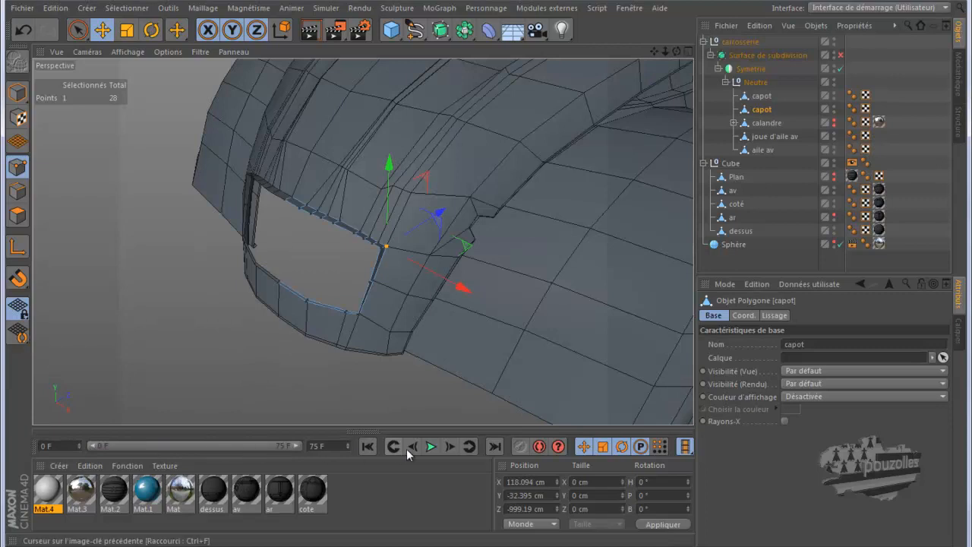
drag(64, 439, 66, 448)
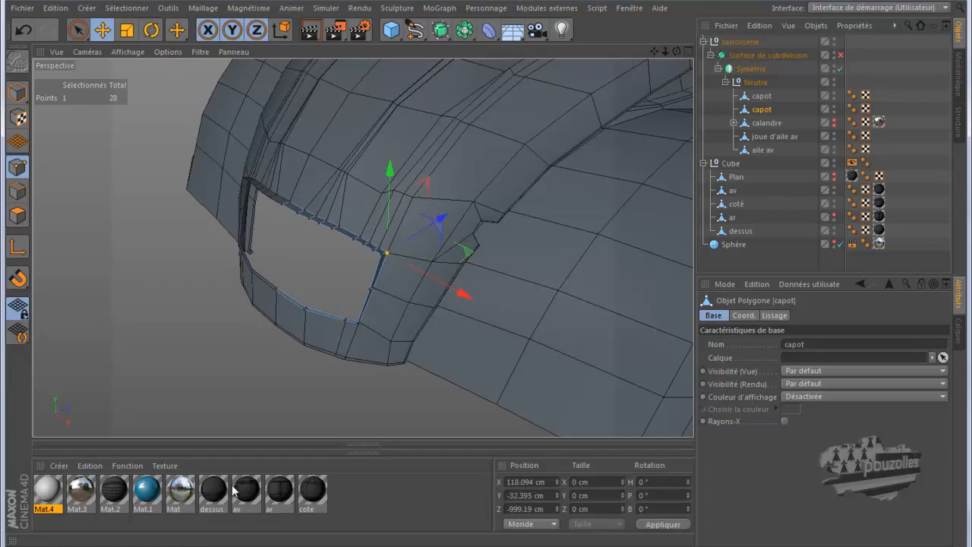
ctrl+click(43, 466)
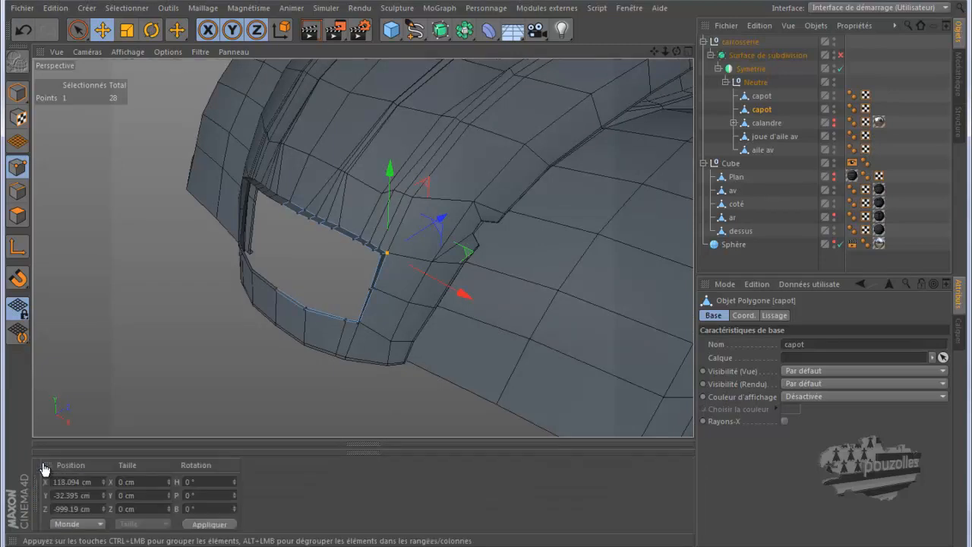
click(36, 487)
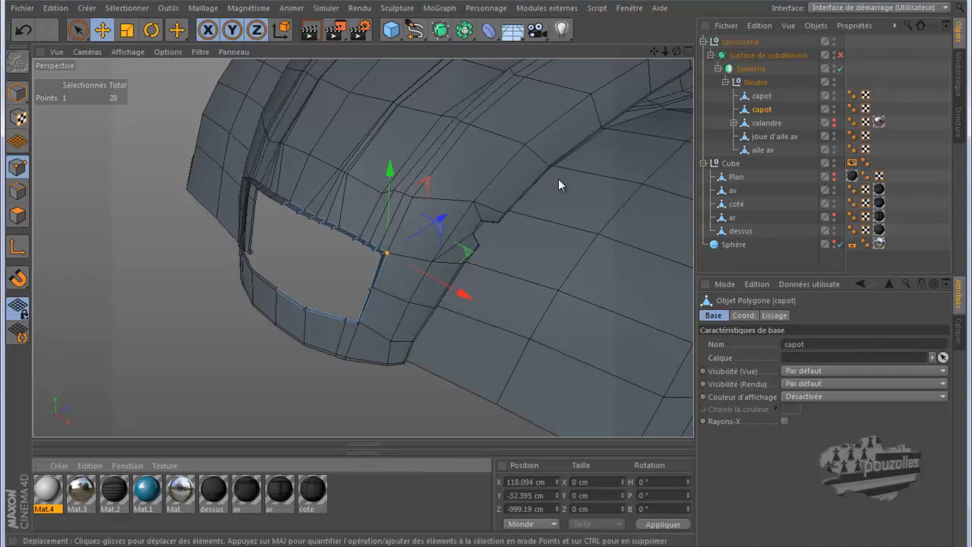
Rename the split-off rim object as calandre
scroll(549, 150, up, 3)
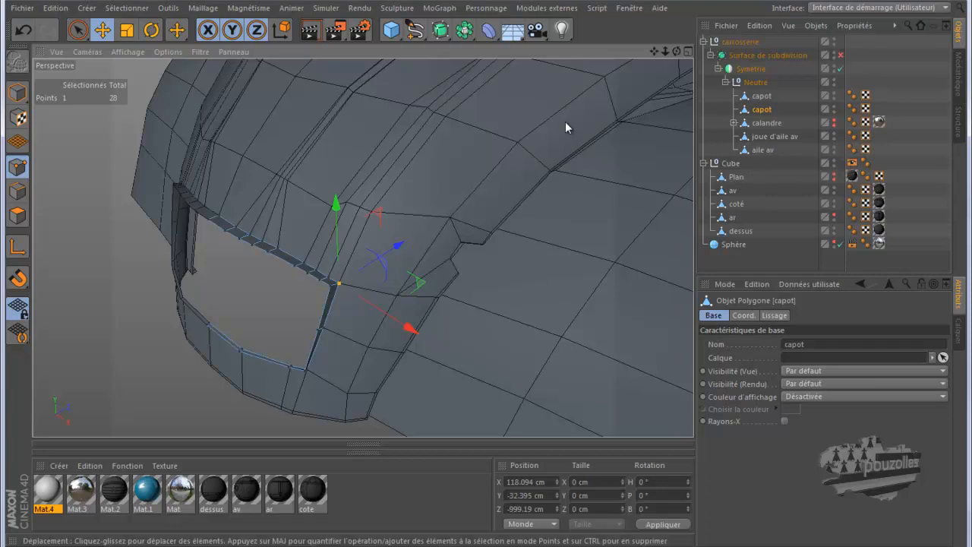
drag(676, 50, 471, 282)
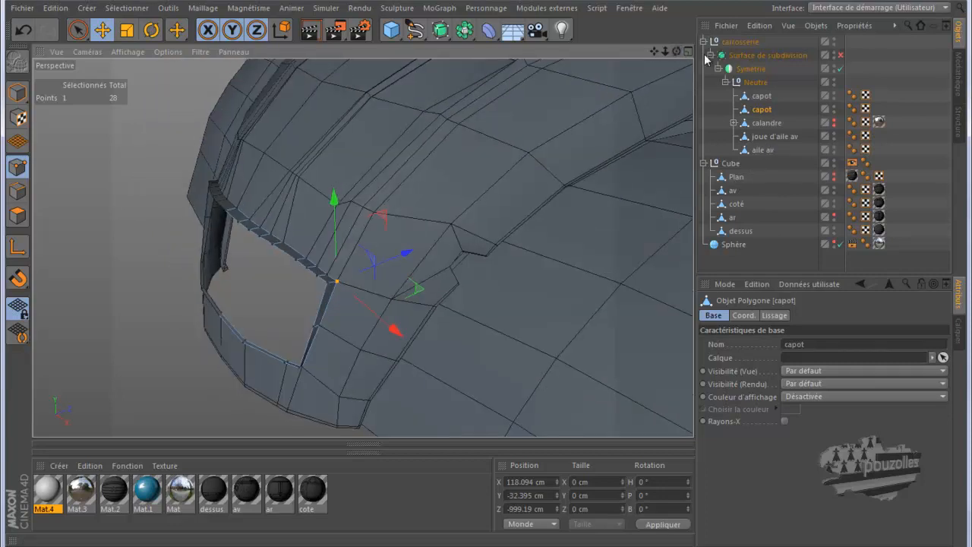
double_click(761, 110)
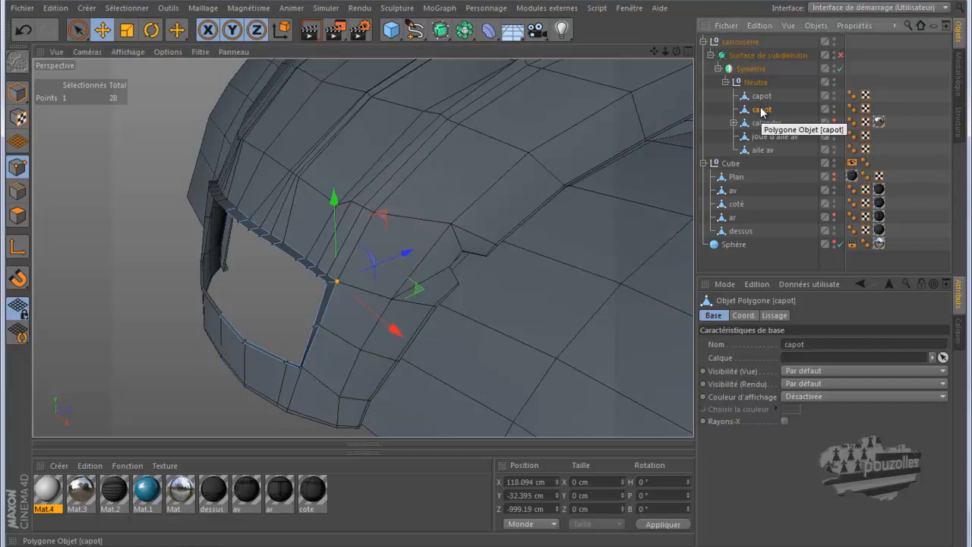
text(calandre)
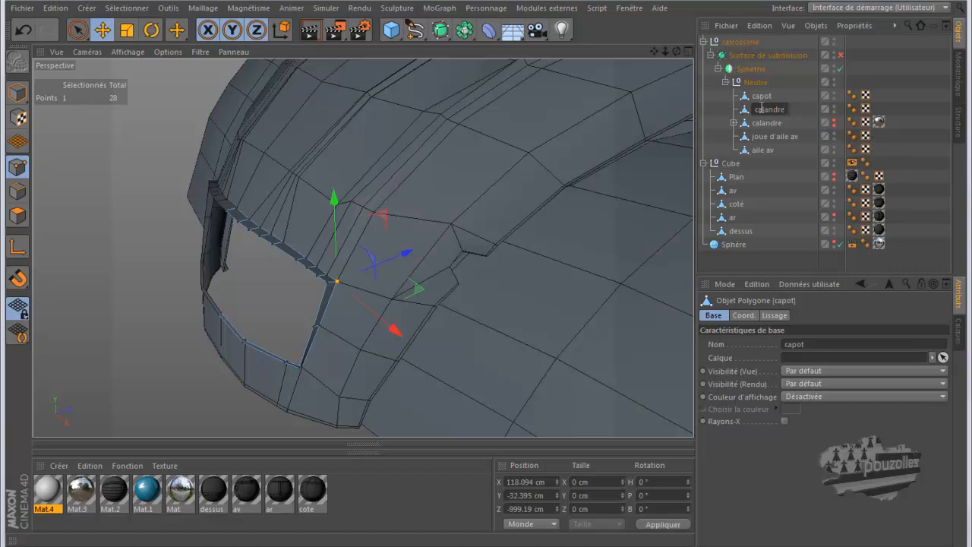
key(Return)
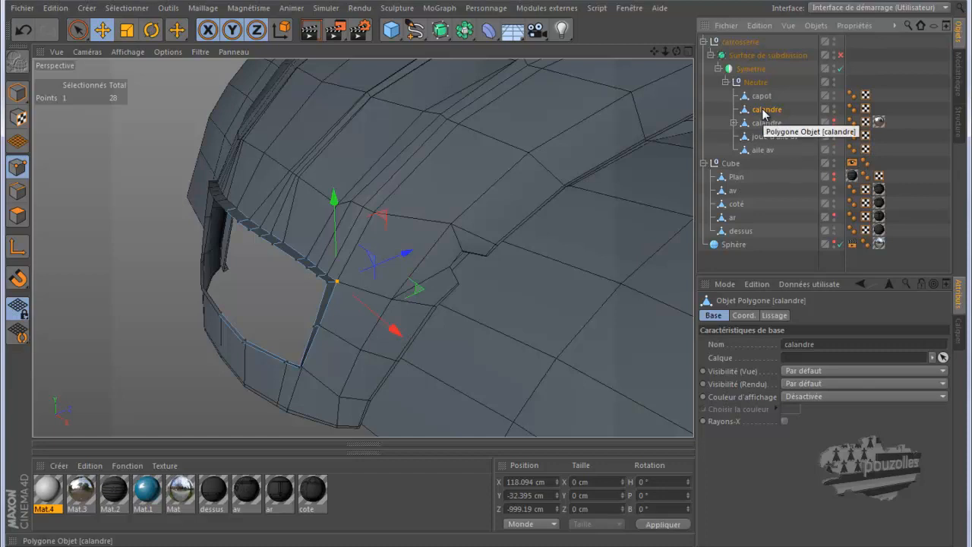
In the front view, lower the calandre rim's upper centre point to Y about -8.78 cm, in line with the reference outline
click(18, 191)
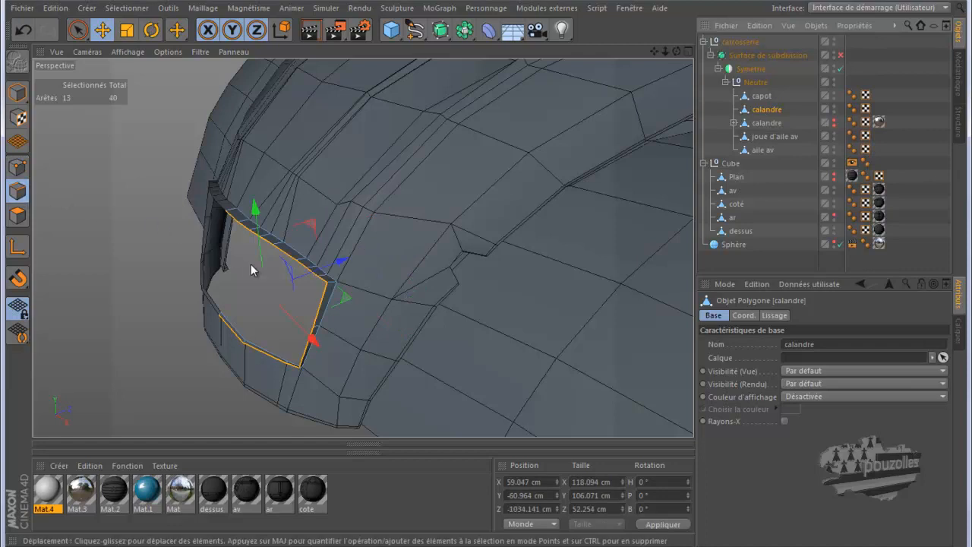
middle_click(497, 240)
key(s)
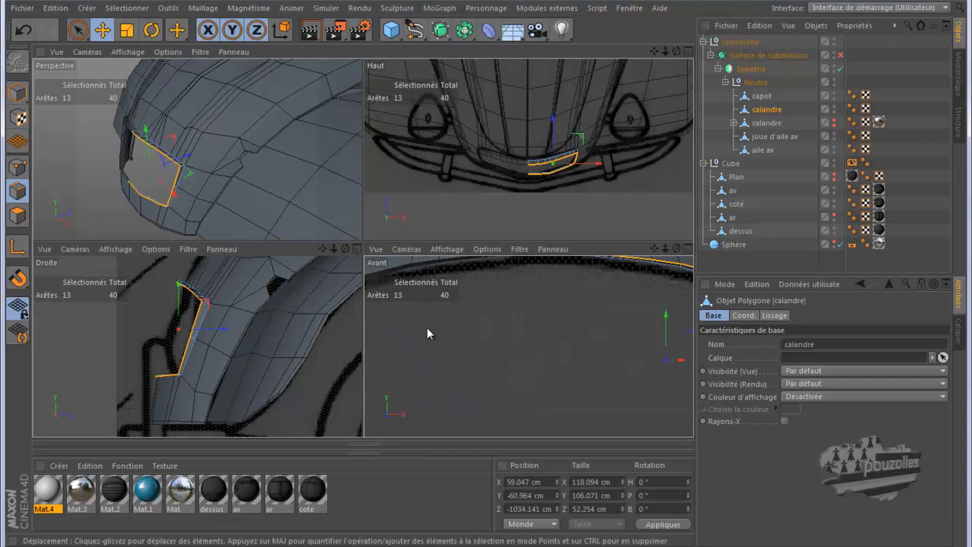
middle_click(426, 327)
scroll(384, 240, down, 2)
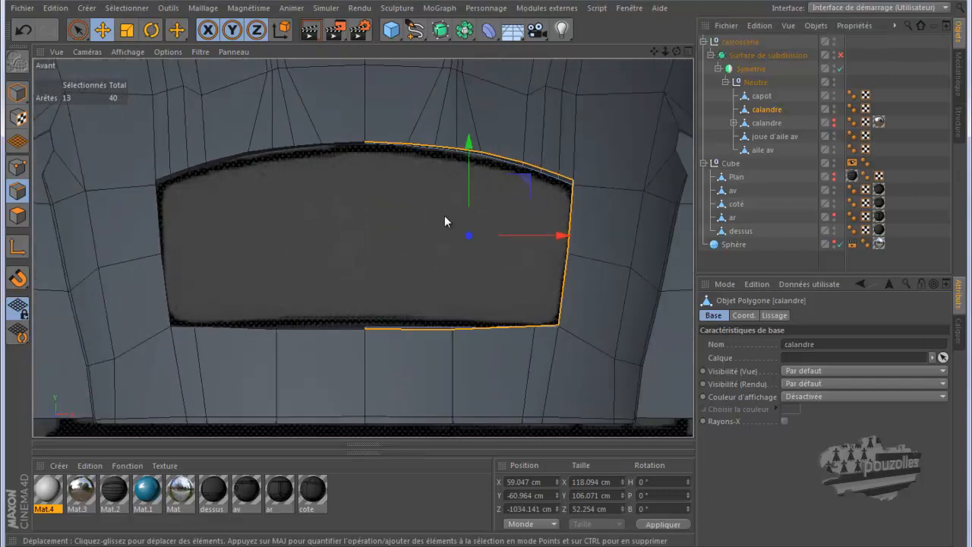
scroll(499, 203, up, 4)
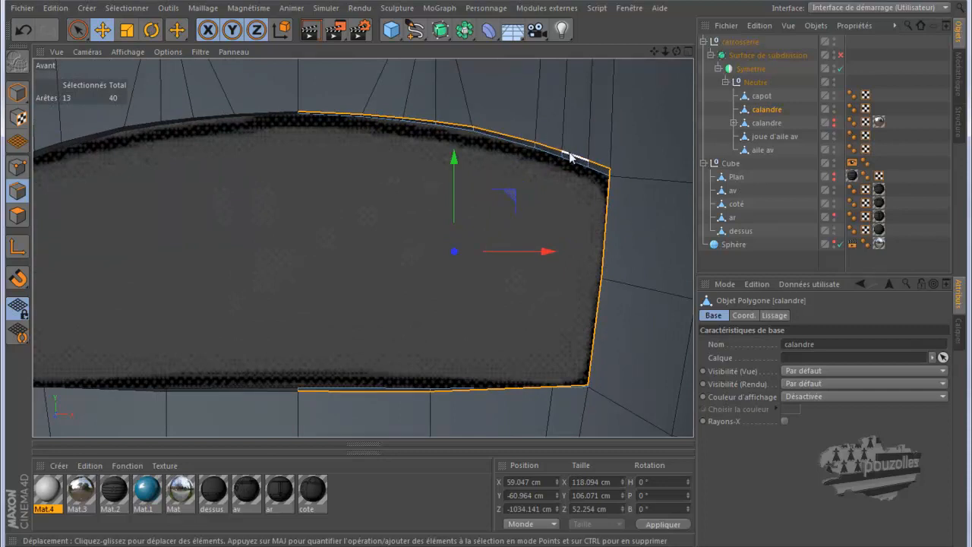
click(17, 170)
click(300, 111)
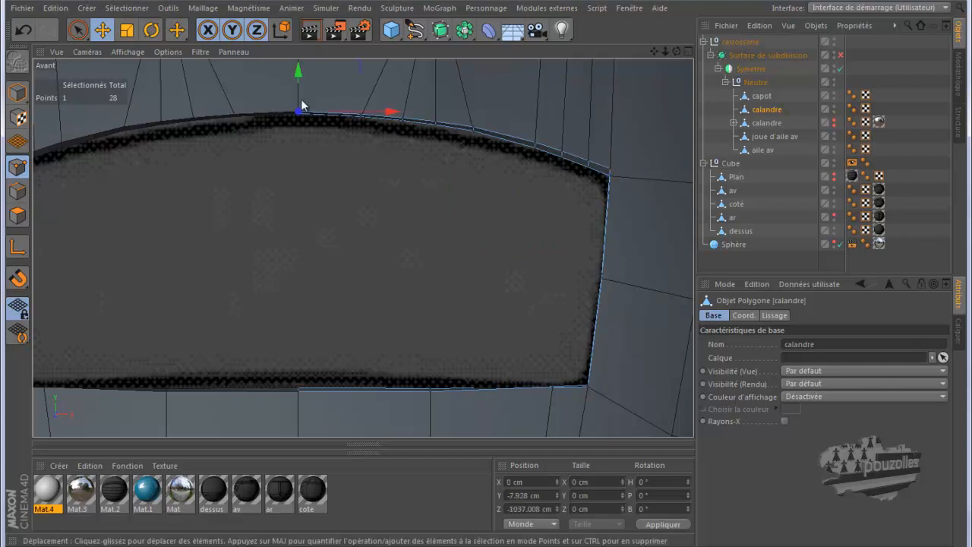
scroll(302, 88, up, 2)
scroll(302, 88, up, 2)
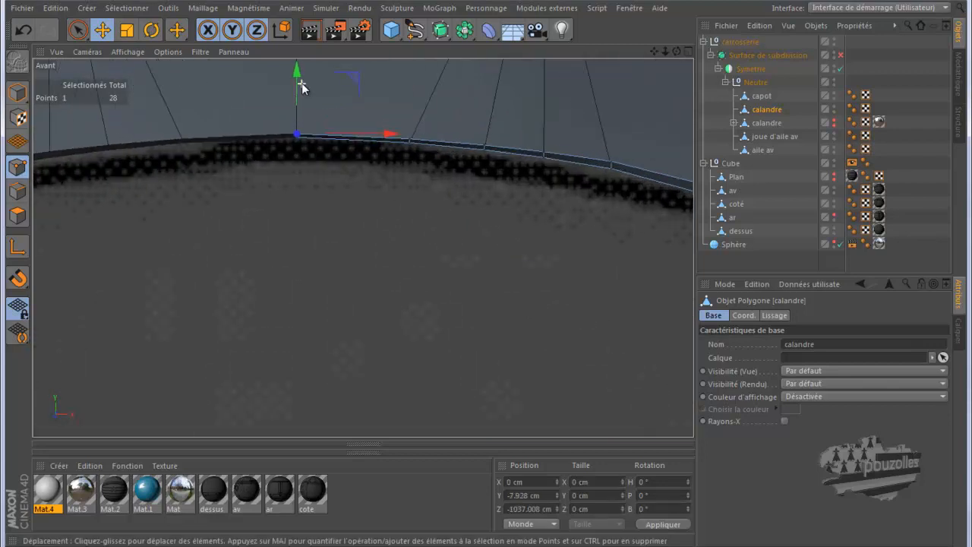
drag(295, 76, 295, 80)
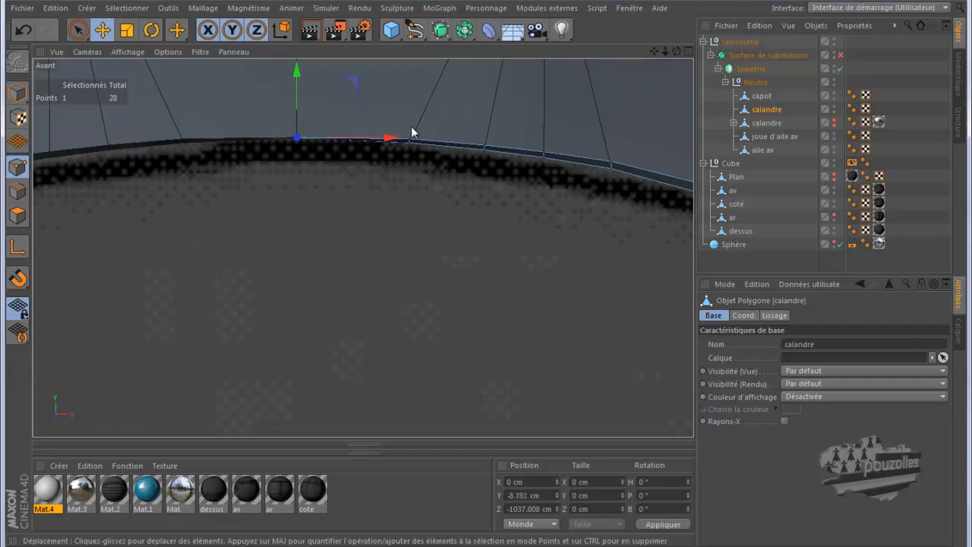
Lower the next four points outward along the calandre's upper edge so that both rim contours coincide in the front view
click(409, 140)
drag(408, 72, 409, 99)
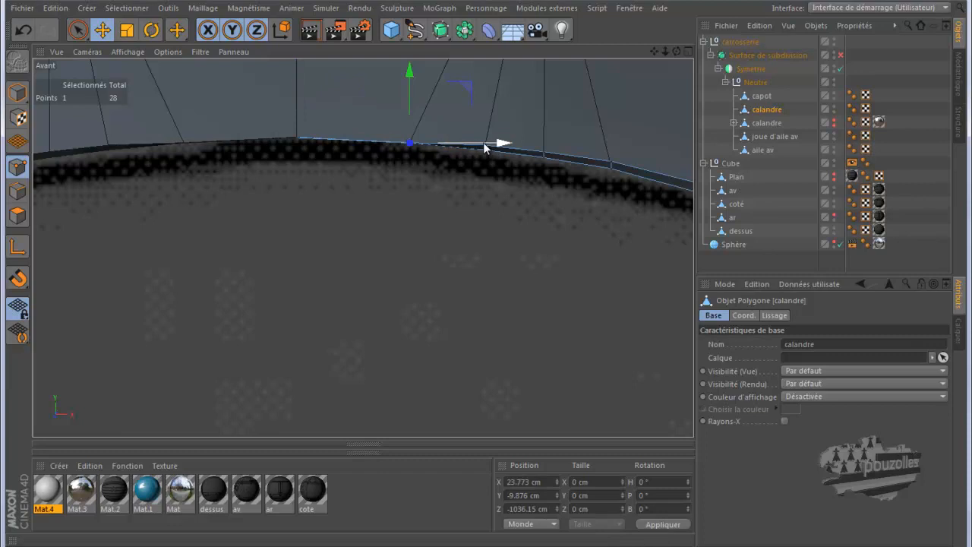
click(484, 146)
drag(485, 114, 486, 119)
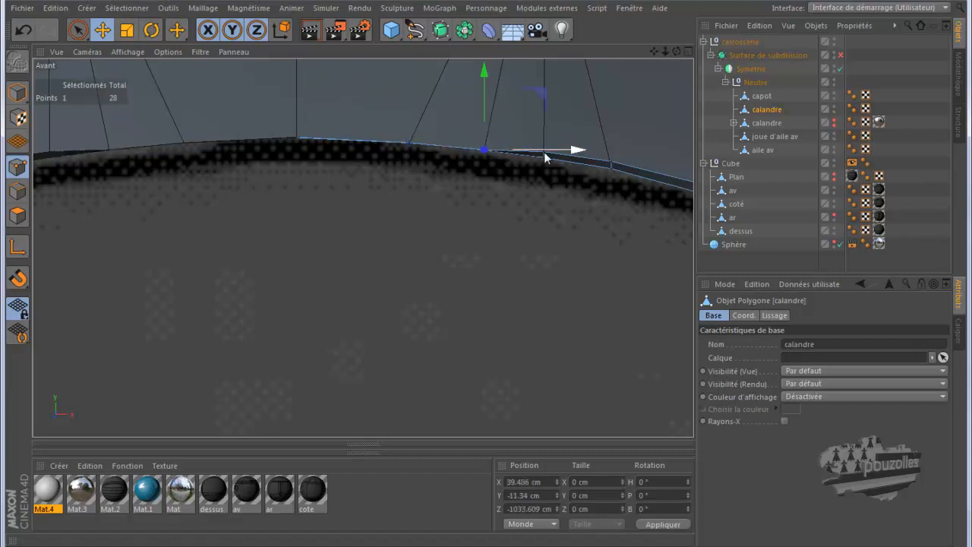
click(544, 153)
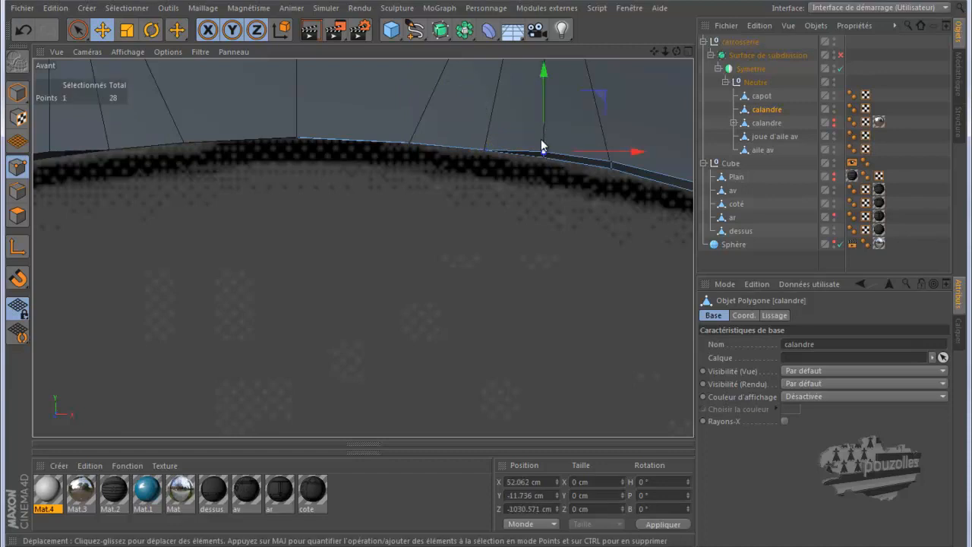
drag(544, 106, 545, 112)
click(611, 161)
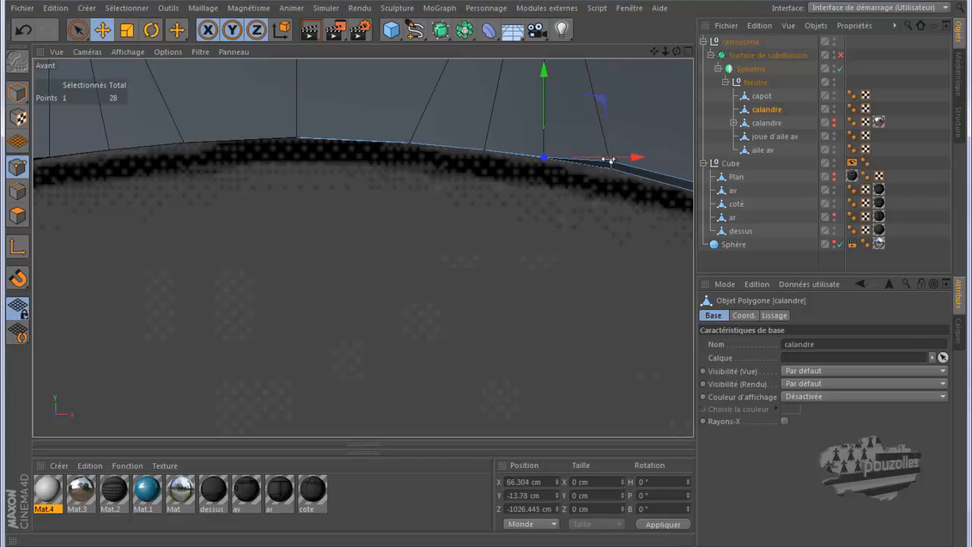
drag(614, 120, 612, 126)
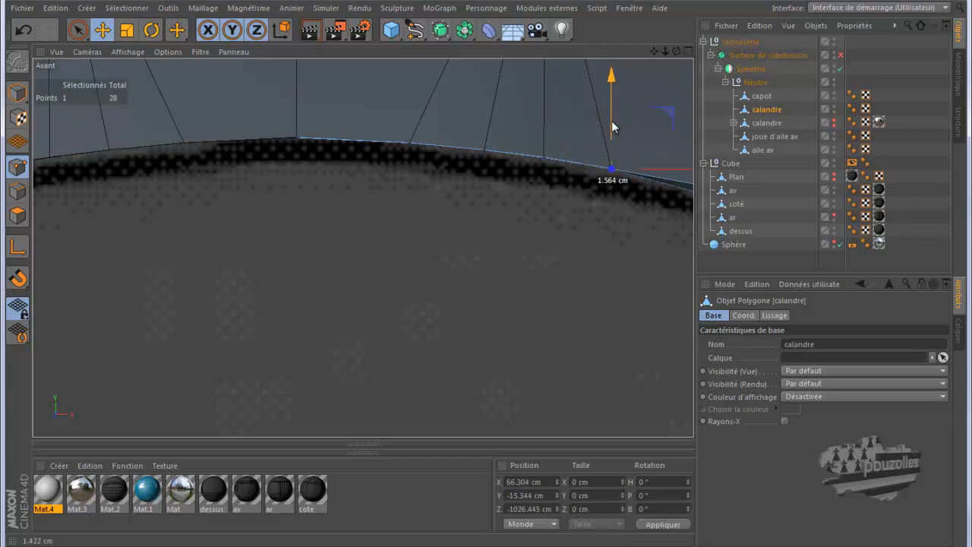
Lower the remaining upper-edge points and the upper outer corner point, placing the corner at Y about -32.38 cm to overlap both contours
alt+middle_drag(472, 275, 480, 273)
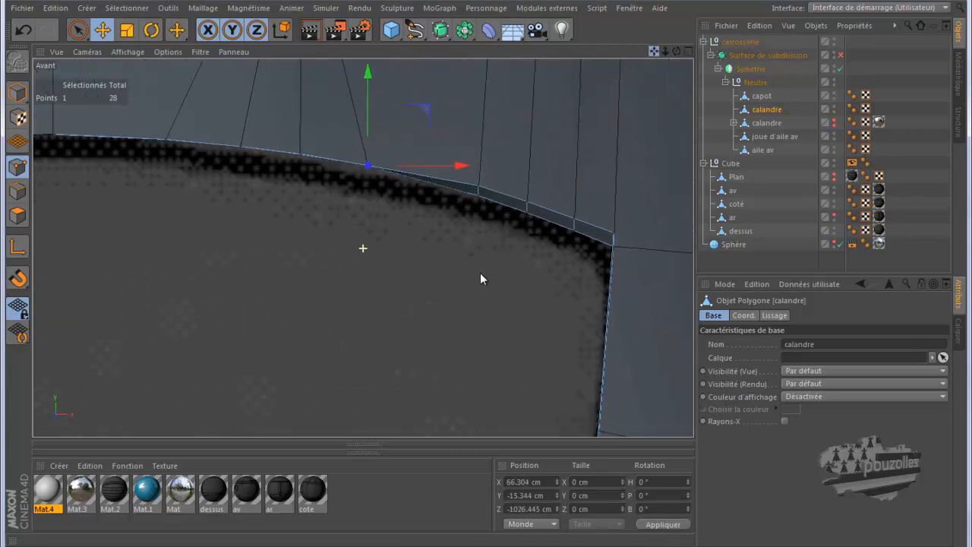
click(576, 219)
drag(572, 153, 573, 166)
click(527, 199)
drag(525, 142, 525, 155)
click(478, 192)
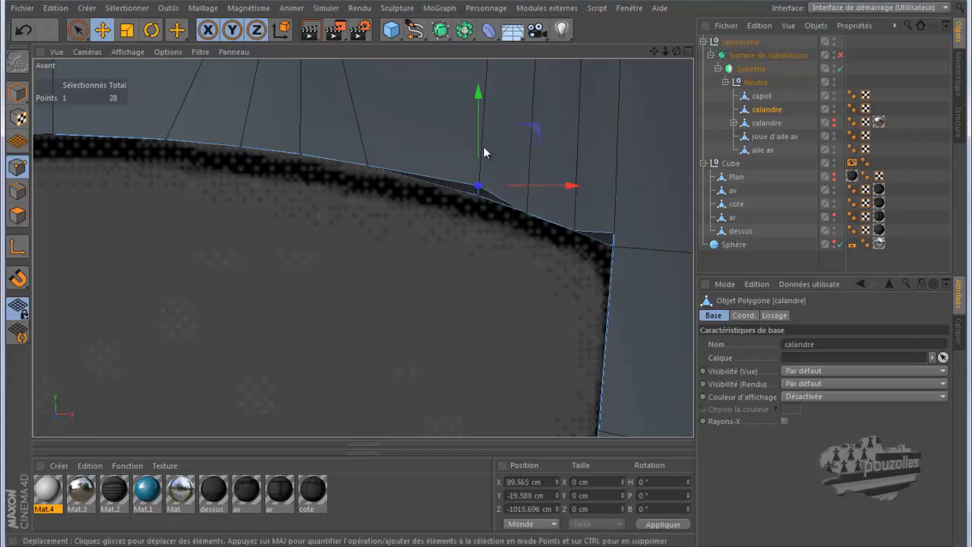
drag(476, 134, 478, 147)
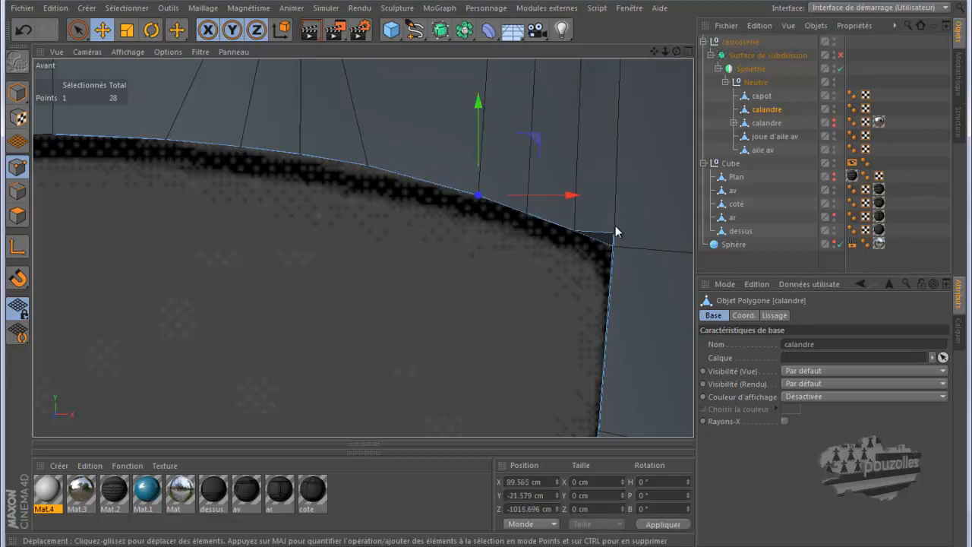
click(616, 220)
drag(614, 177, 616, 188)
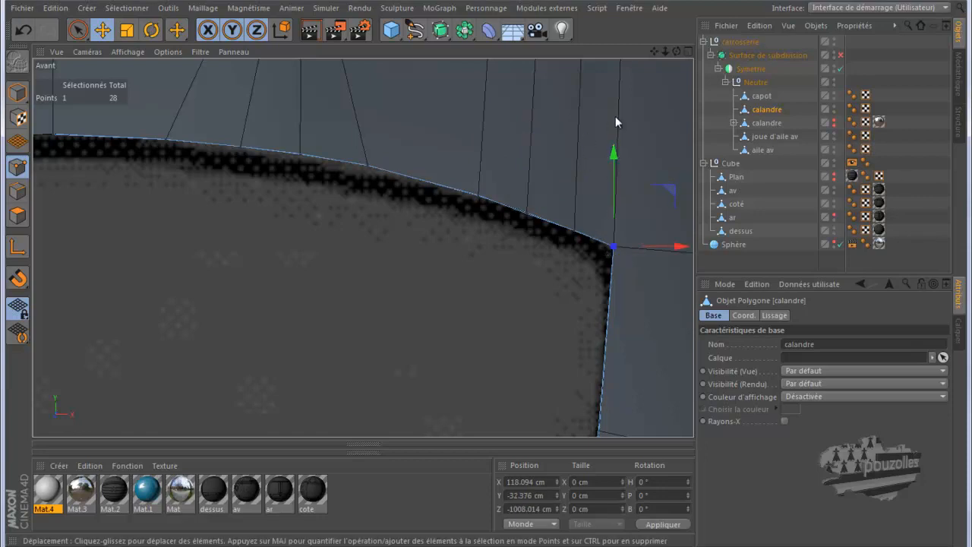
Align the calandre's lower outer corner points by lowering the offset one to Y about -112.35 cm
scroll(619, 110, down, 2)
scroll(617, 110, down, 2)
scroll(577, 342, up, 3)
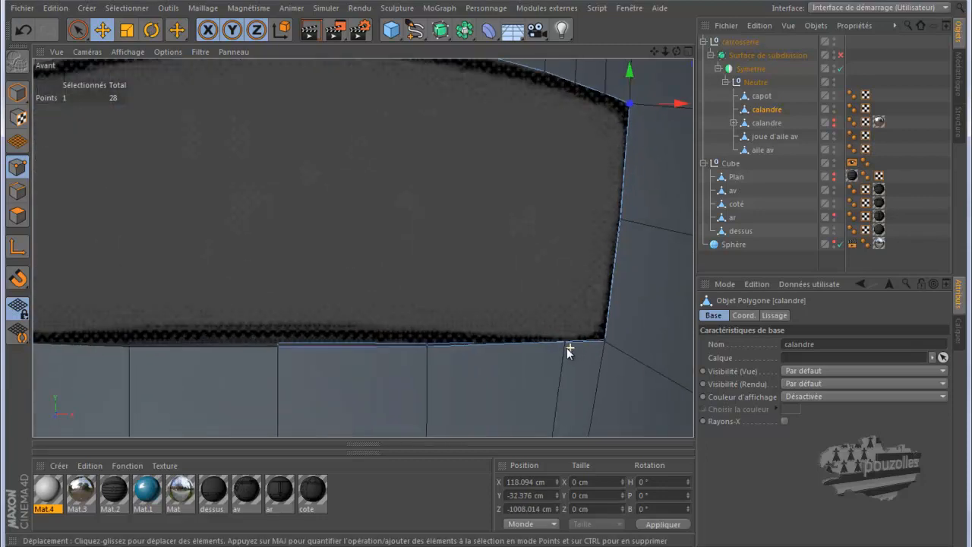
click(587, 354)
scroll(599, 352, up, 2)
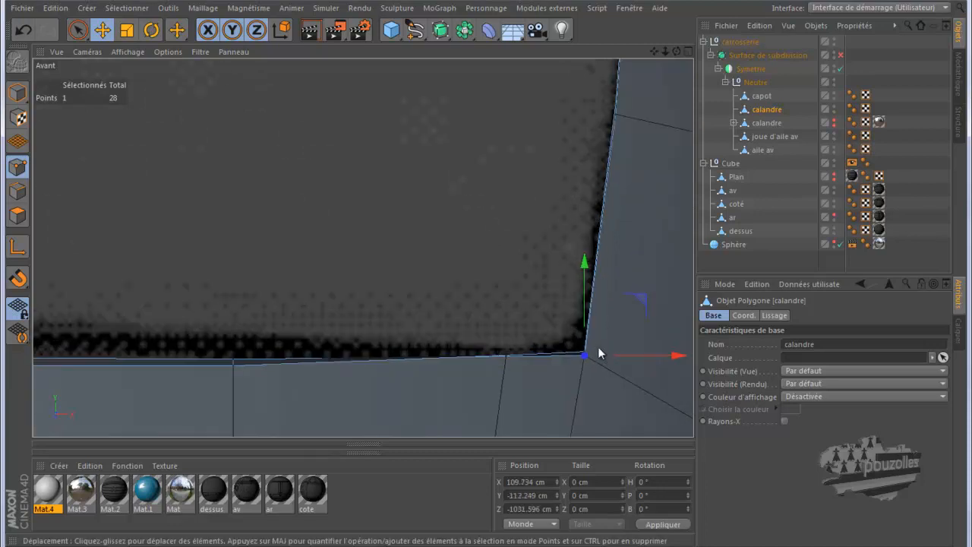
scroll(600, 354, up, 1)
drag(576, 268, 577, 266)
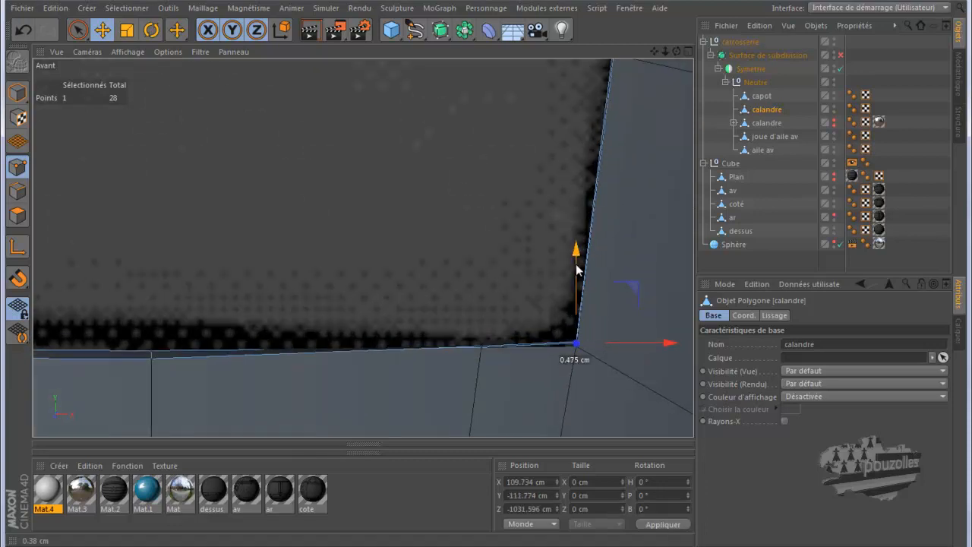
click(23, 29)
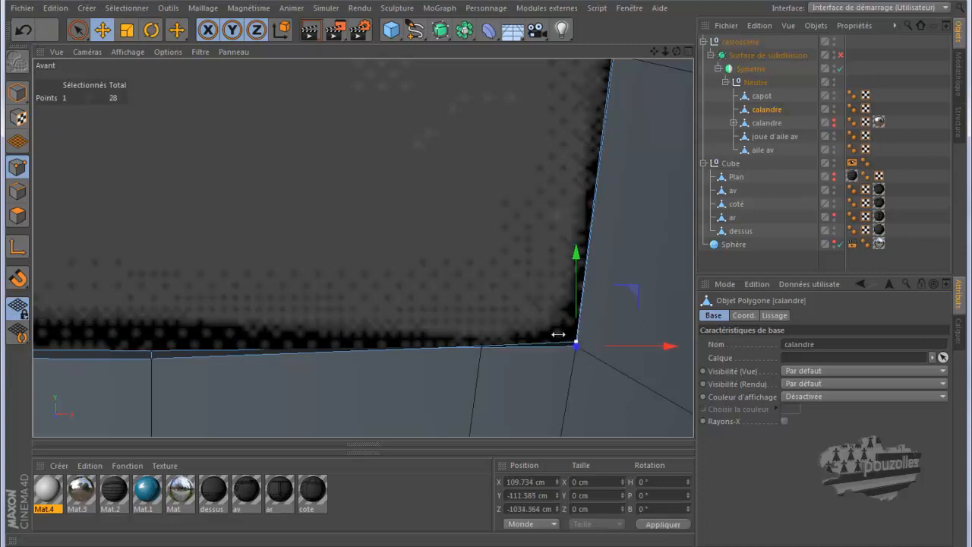
drag(576, 258, 539, 271)
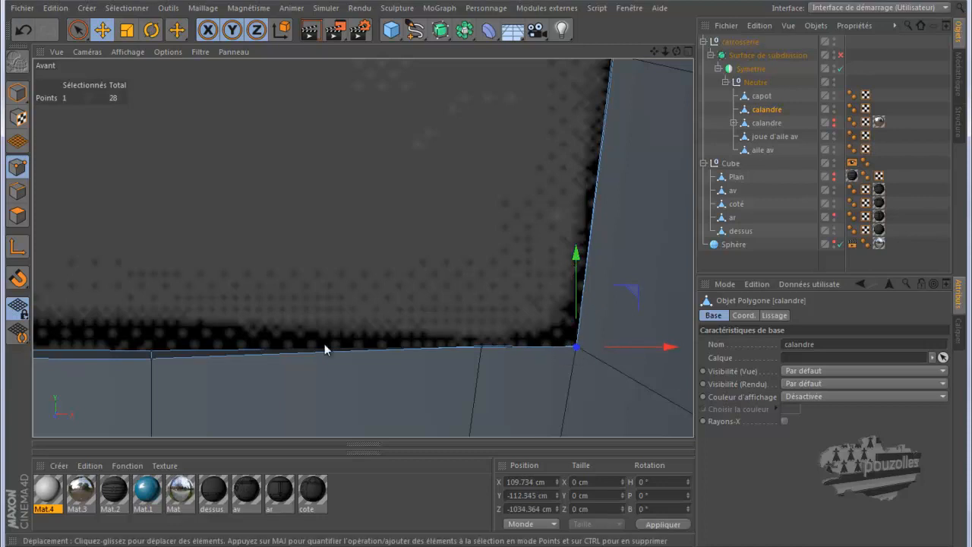
Raise the calandre's two lower-edge points nearest the centreline to straighten the edge, placing the outer one at Y about -112.76 cm
click(150, 358)
drag(149, 288, 151, 280)
alt+middle_drag(496, 236, 604, 243)
scroll(604, 243, down, 3)
scroll(602, 245, down, 1)
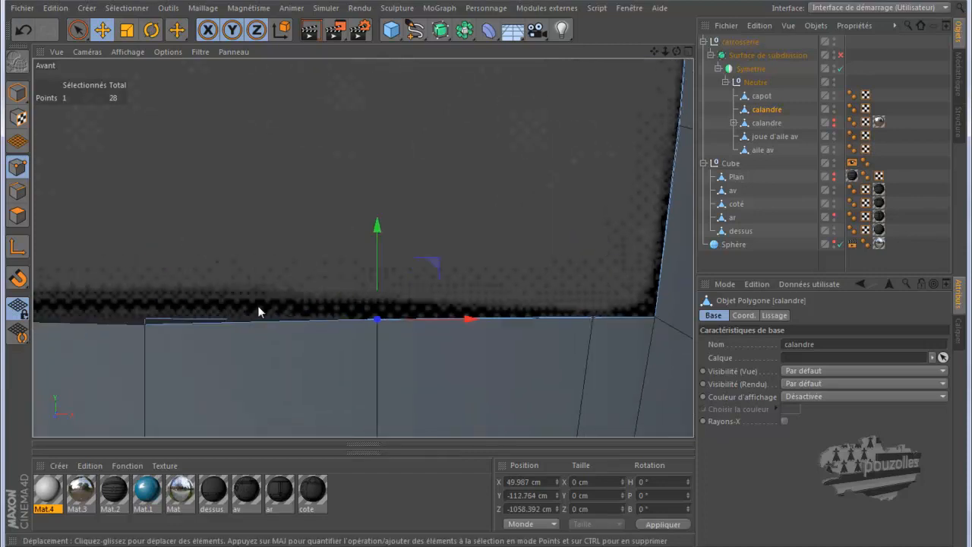
click(144, 325)
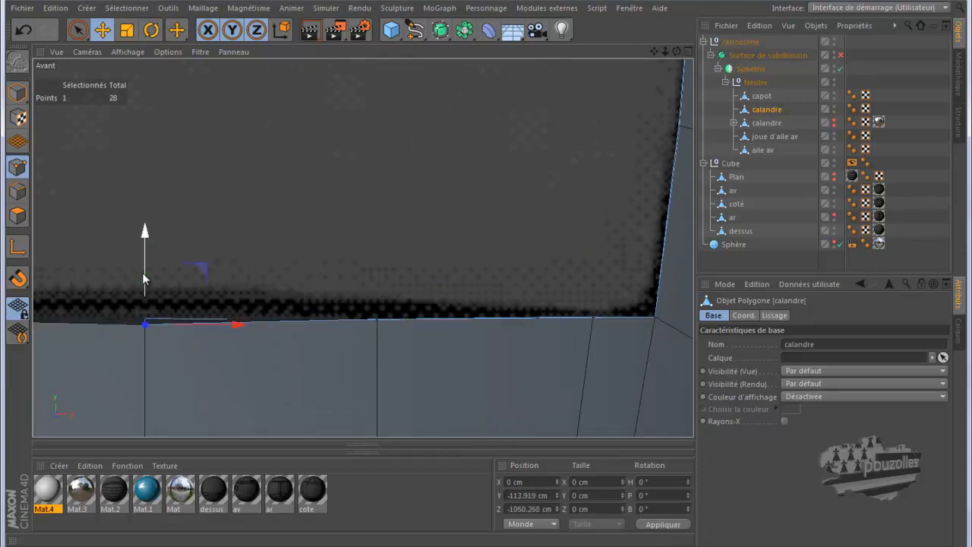
drag(142, 272, 146, 274)
Extrude the 13 selected calandre edges inward by scaling with the Y axis locked, to about 102 by 89.8 cm, and inspect in perspective
click(17, 191)
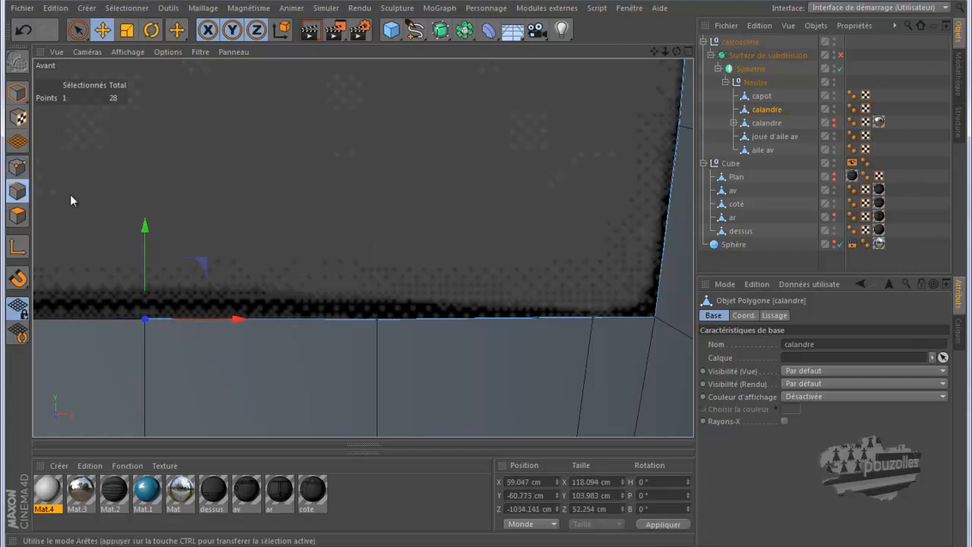
scroll(317, 279, down, 2)
scroll(317, 278, down, 3)
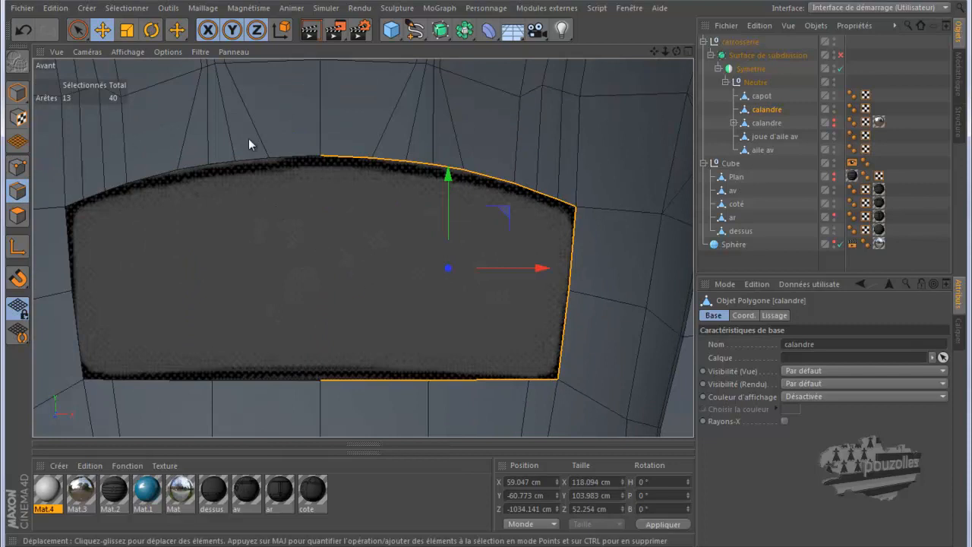
click(126, 31)
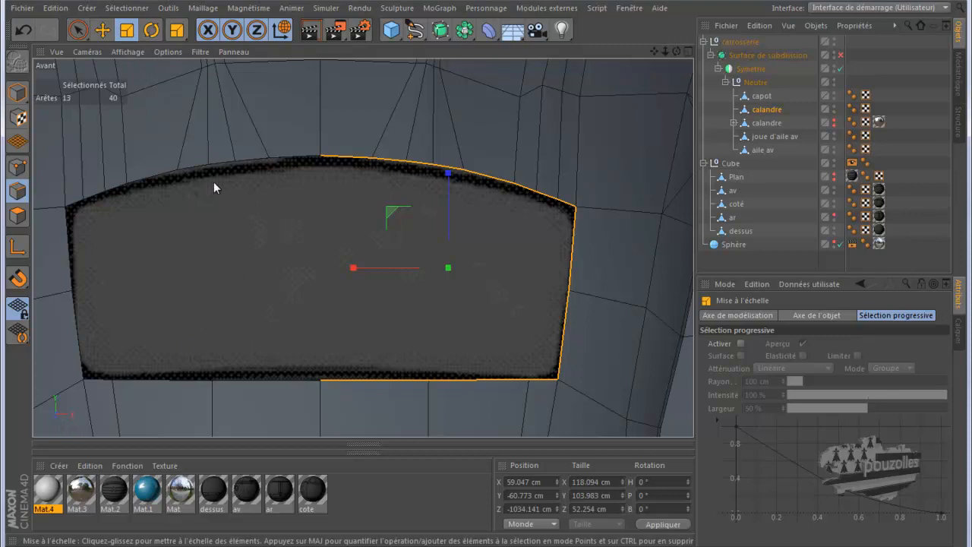
click(232, 31)
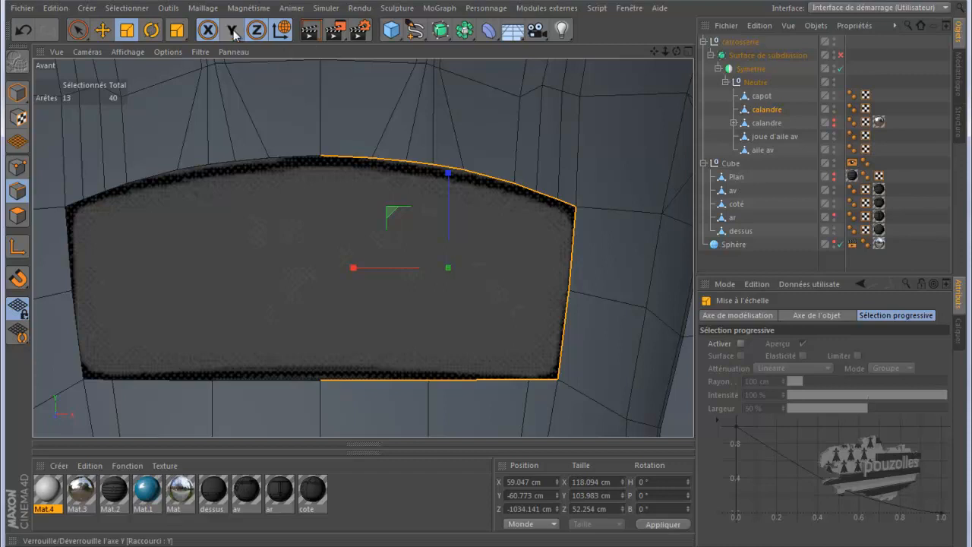
drag(318, 209, 293, 227)
click(26, 31)
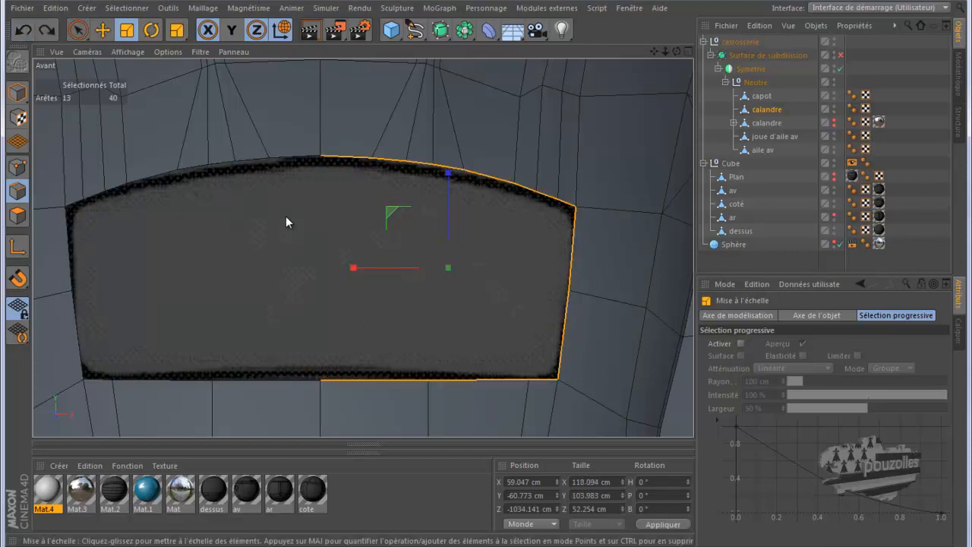
drag(288, 210, 259, 268)
middle_click(156, 253)
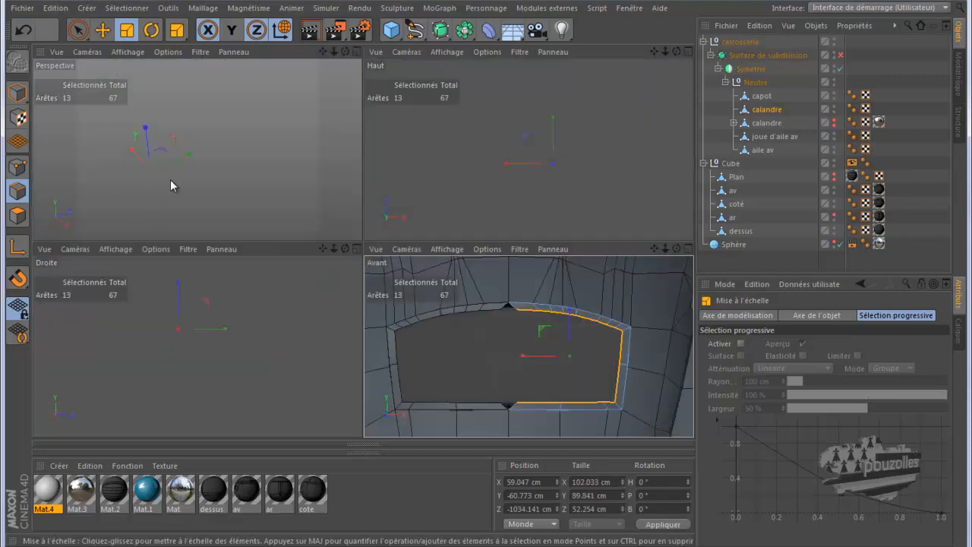
middle_click(197, 191)
scroll(297, 322, up, 5)
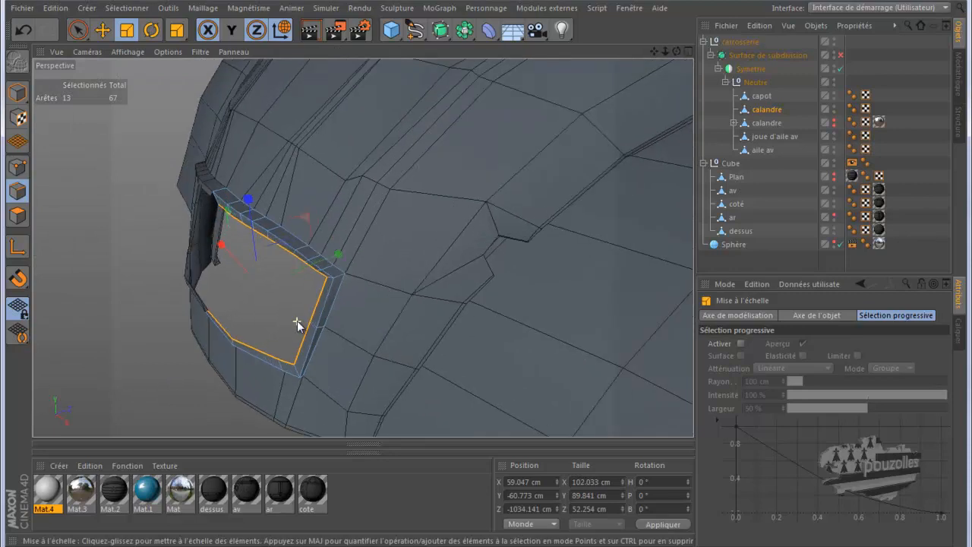
Undo the Y-locked extrusion and extrude the 13 calandre edges inward again by scaling on all axes, to about 103.5 by 91.1 by 45.8 cm
drag(677, 50, 489, 273)
click(23, 31)
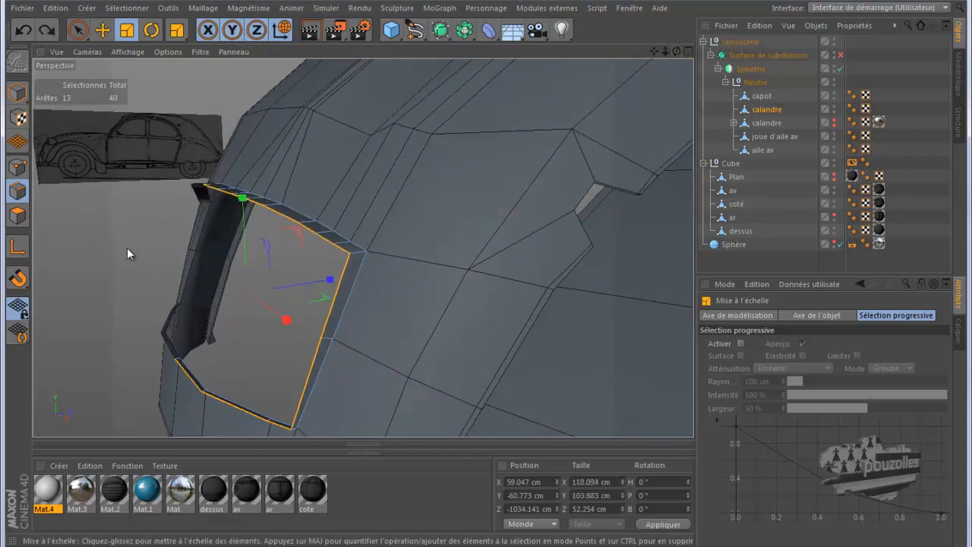
click(127, 247)
click(29, 34)
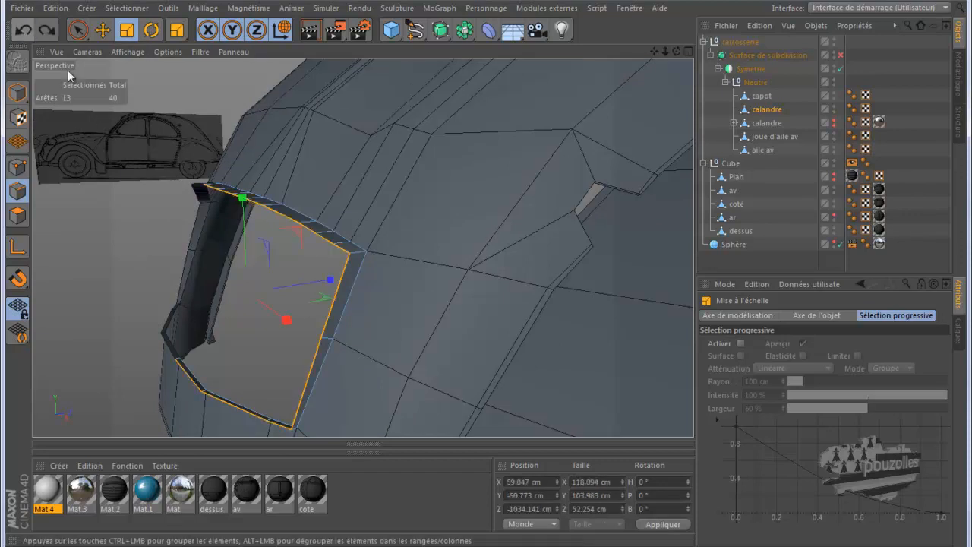
drag(145, 211, 117, 271)
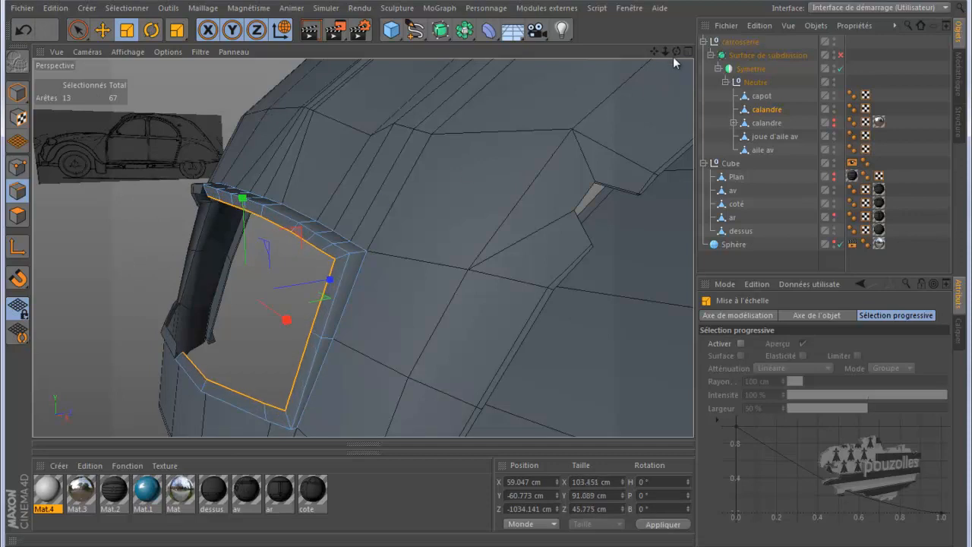
In the right view, lower the extruded calandre edges to Y about -64.02 cm to even out the rim
mouse_move(486, 272)
mouse_down()
mouse_move(508, 276)
mouse_move(497, 266)
mouse_move(467, 278)
mouse_move(482, 274)
mouse_up()
middle_click(376, 357)
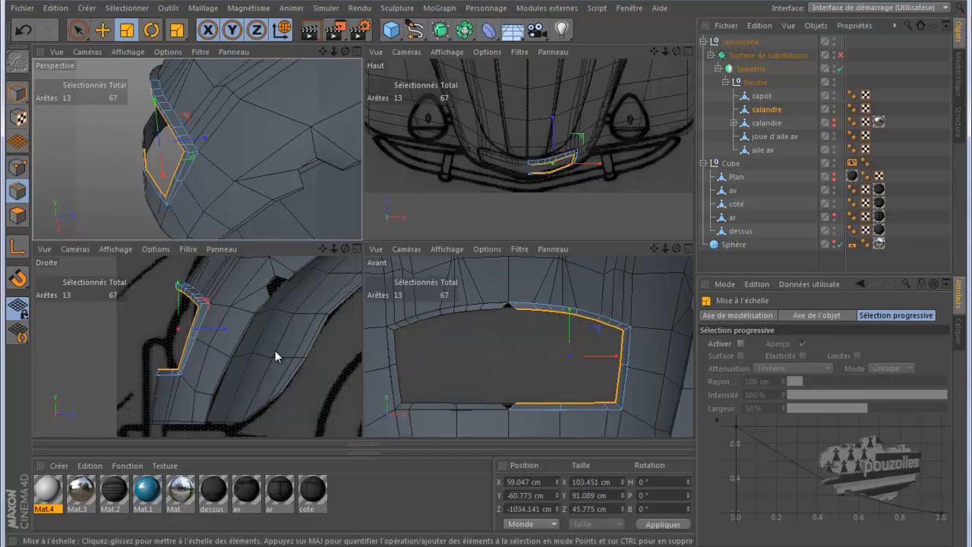
middle_click(274, 350)
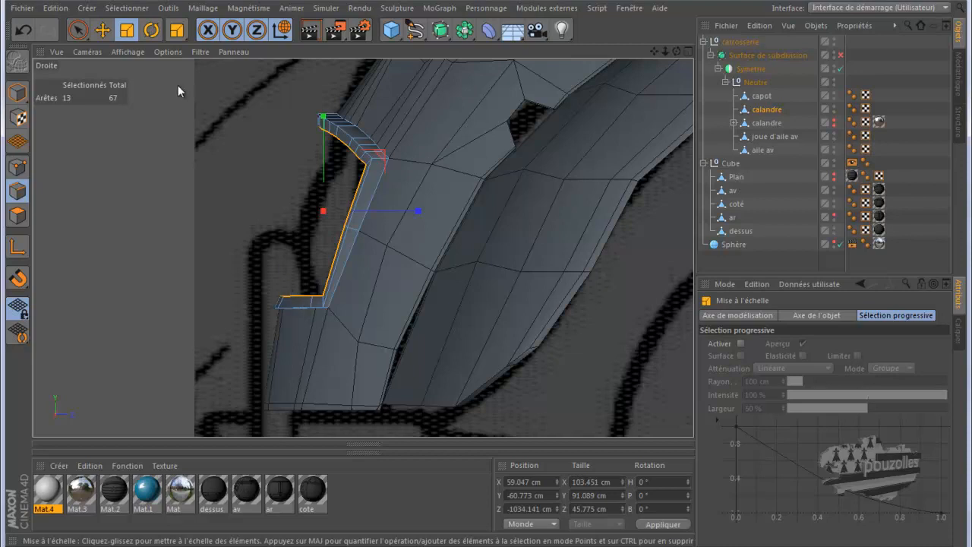
click(102, 30)
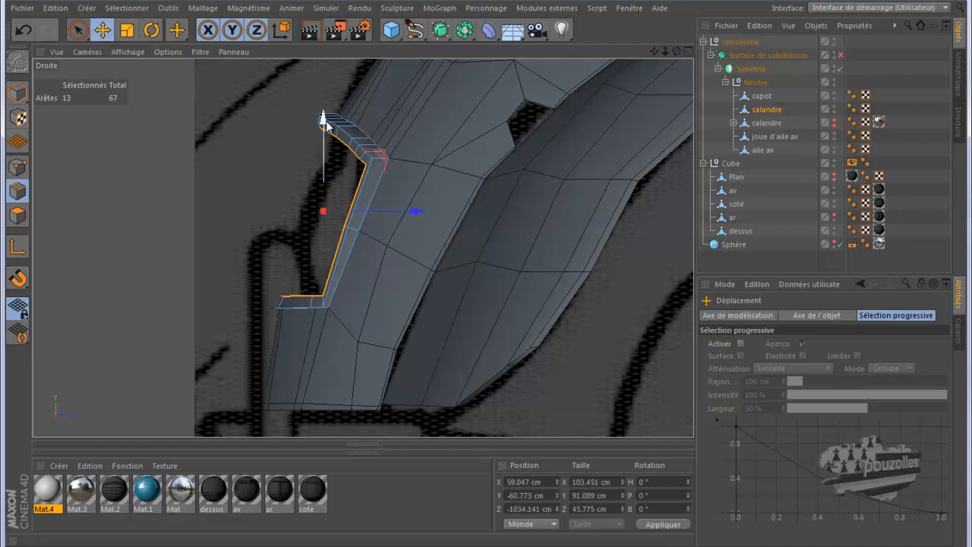
drag(325, 124, 328, 131)
In the front view, shift the extruded edges toward the centreline to X about 58.42 cm
middle_click(380, 289)
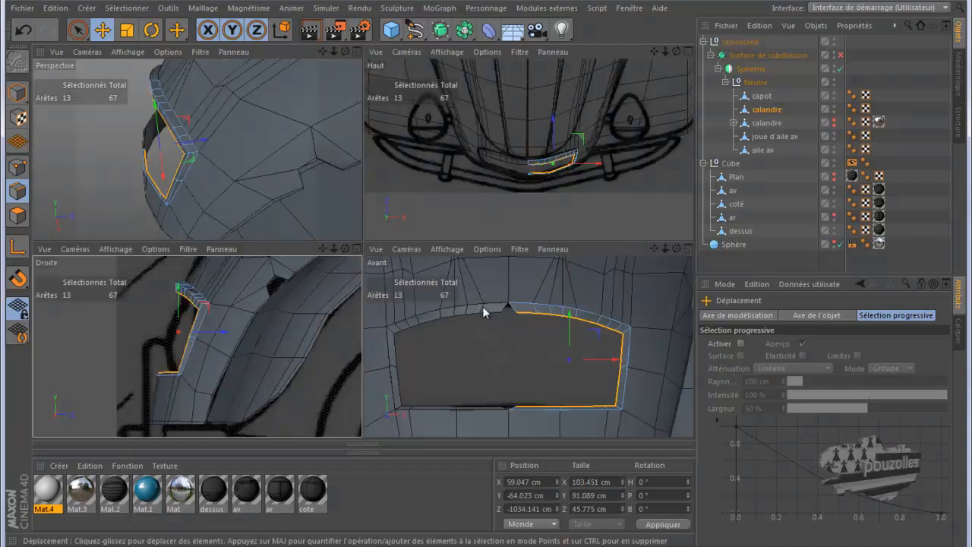
middle_click(489, 310)
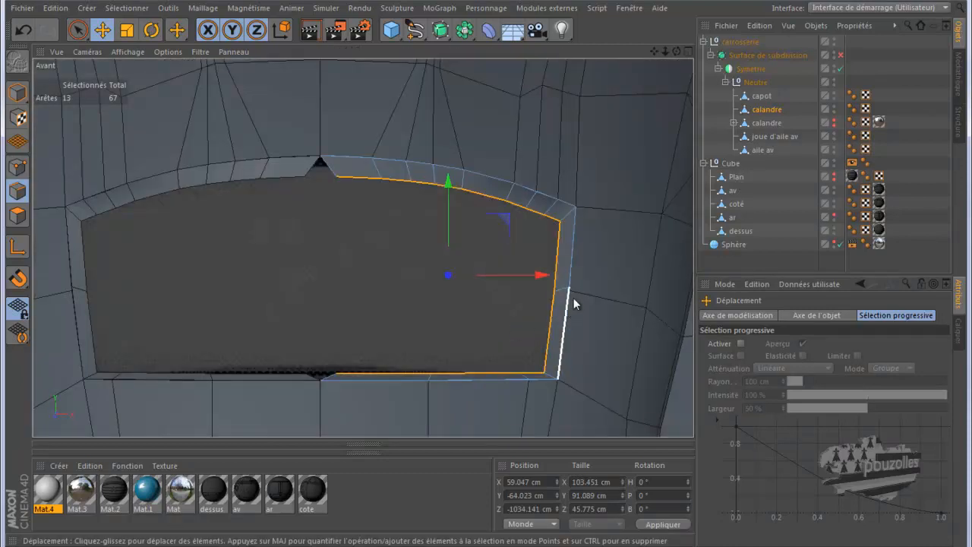
drag(550, 279, 541, 275)
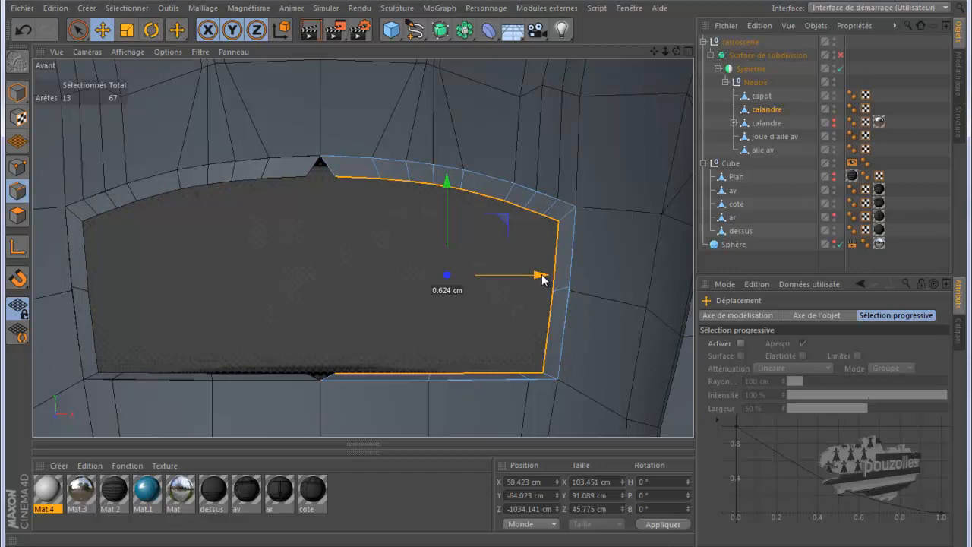
drag(542, 274, 541, 274)
Examine the extruded calandre rim against the blueprint from above, and check the opening from the front in perspective
middle_click(335, 287)
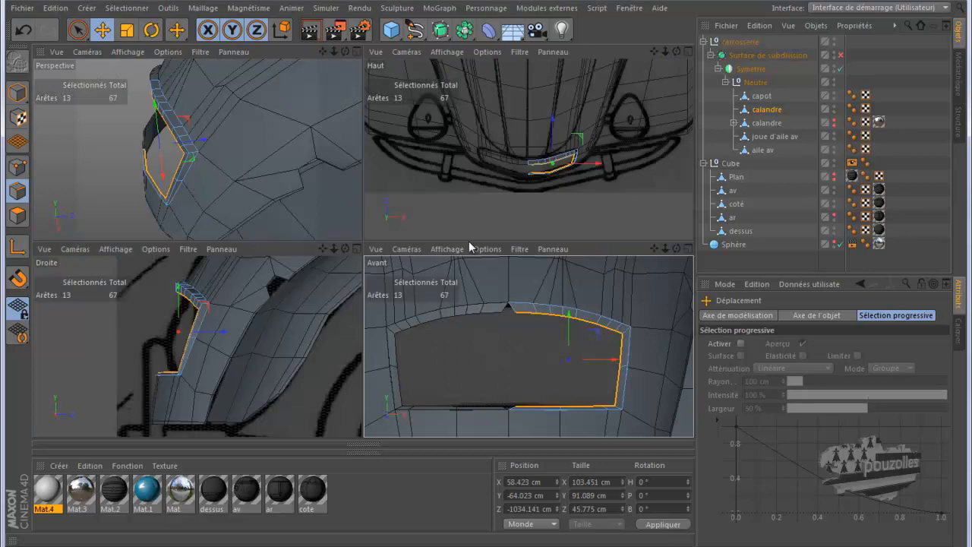
middle_click(488, 218)
scroll(440, 296, up, 6)
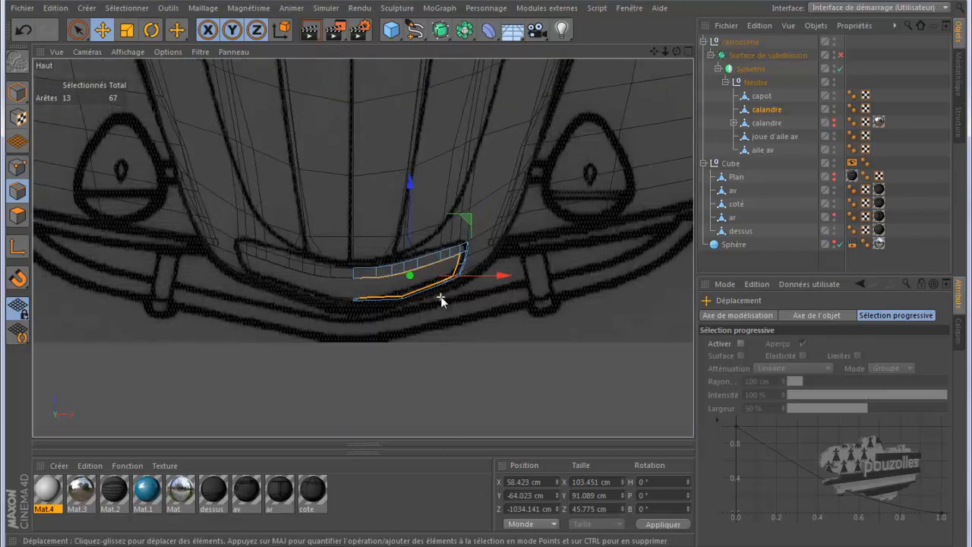
scroll(442, 303, up, 3)
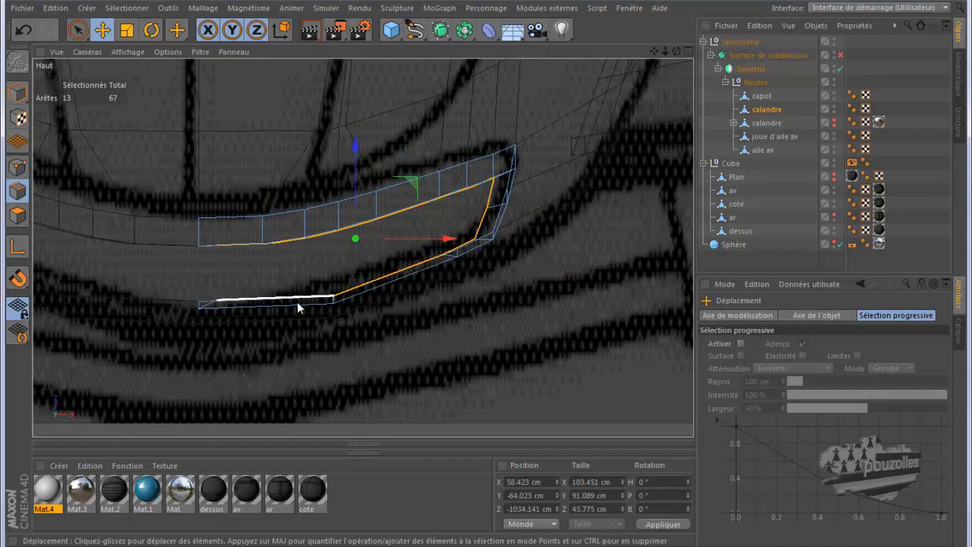
middle_click(217, 261)
middle_click(299, 182)
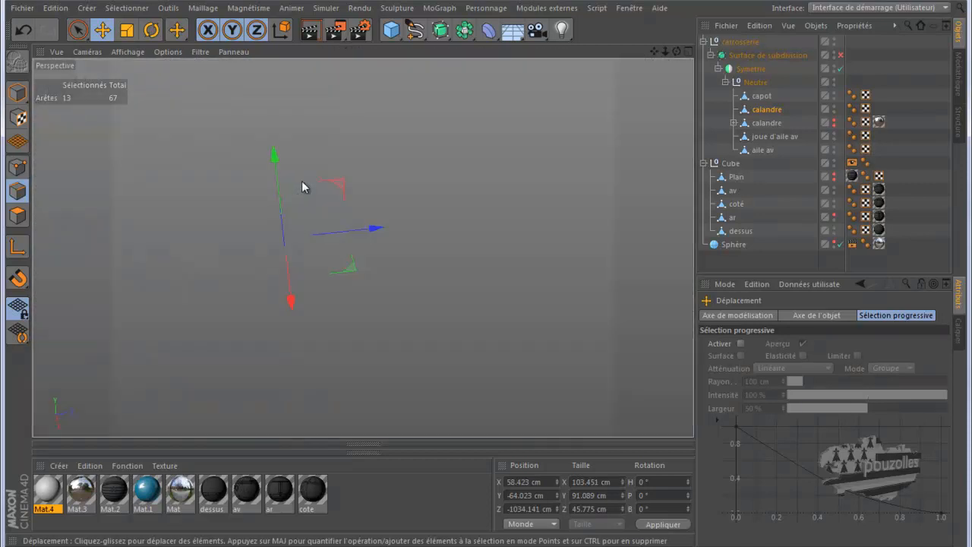
drag(676, 55, 486, 273)
scroll(637, 119, down, 5)
scroll(653, 151, down, 2)
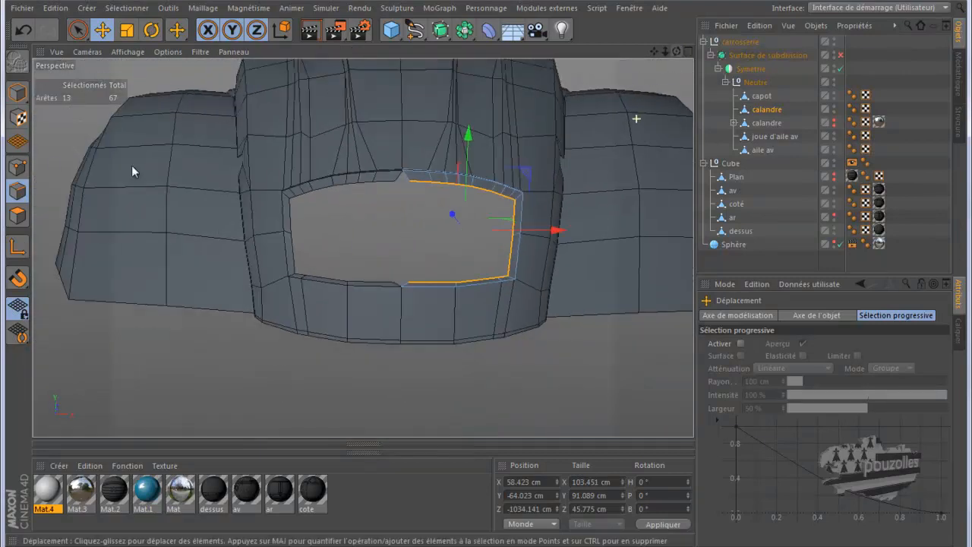
Select the two inner rim points beside the centreline and set their X position to 0 cm to close the gap
click(19, 166)
click(78, 30)
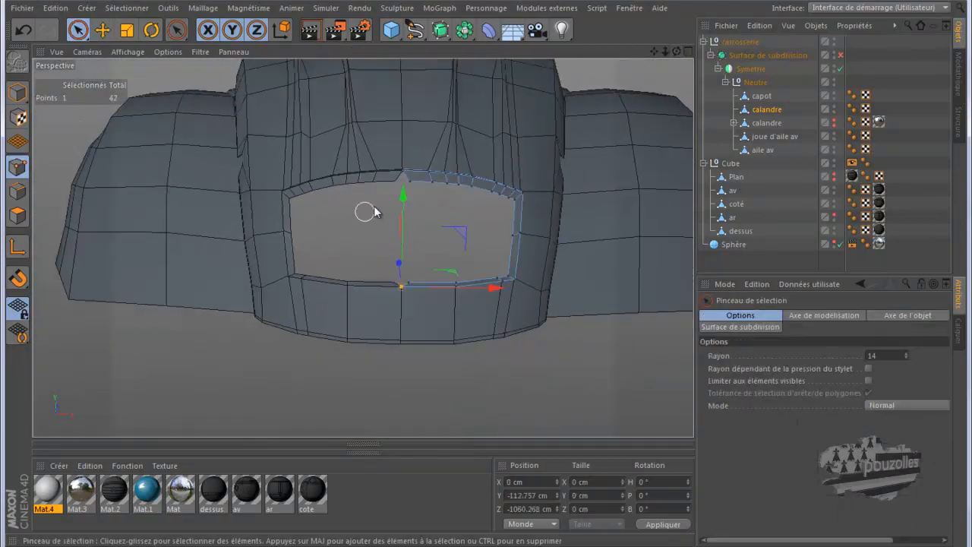
shift+click(407, 279)
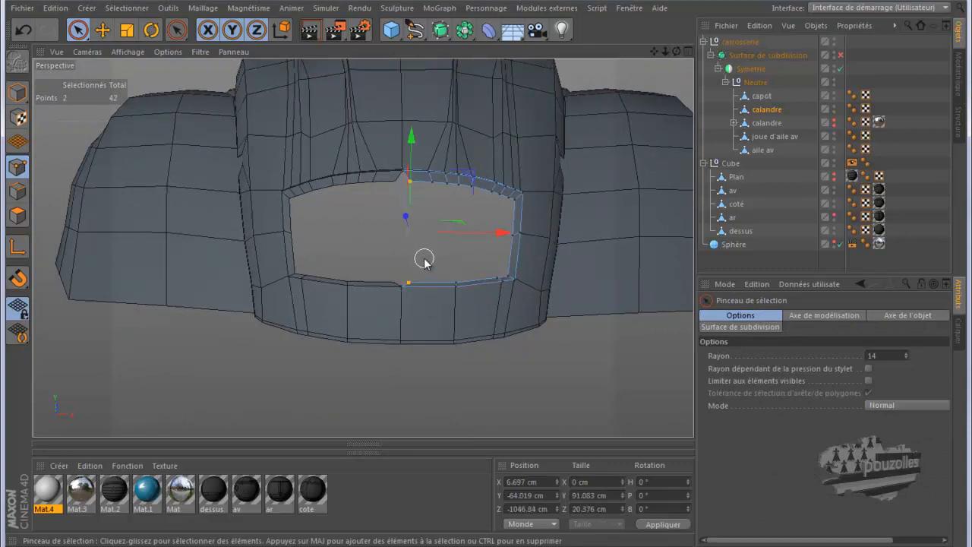
double_click(534, 481)
text(0)
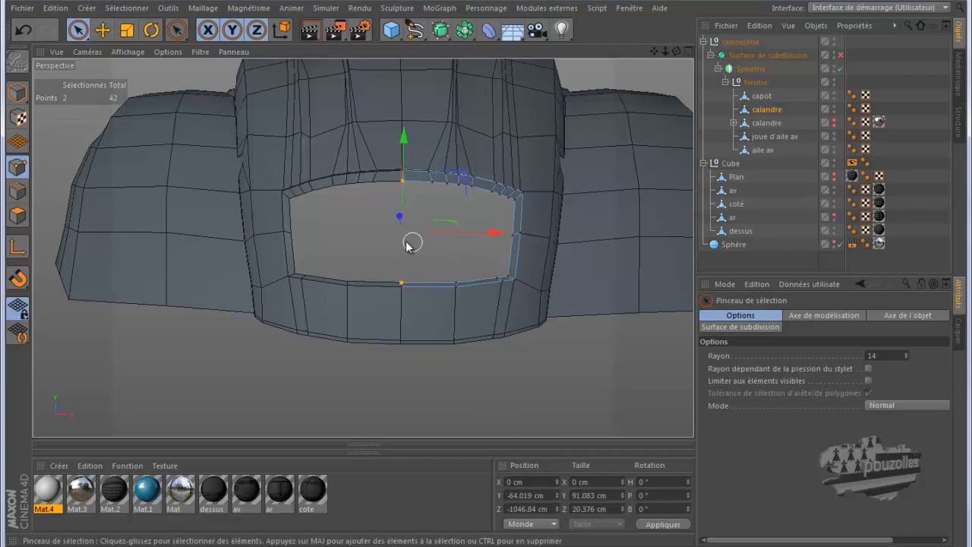
click(357, 235)
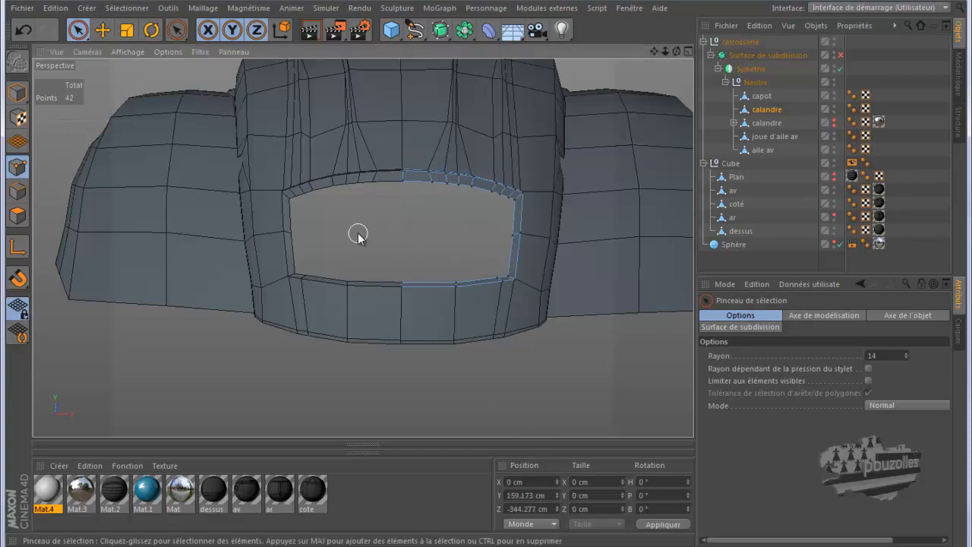
click(528, 524)
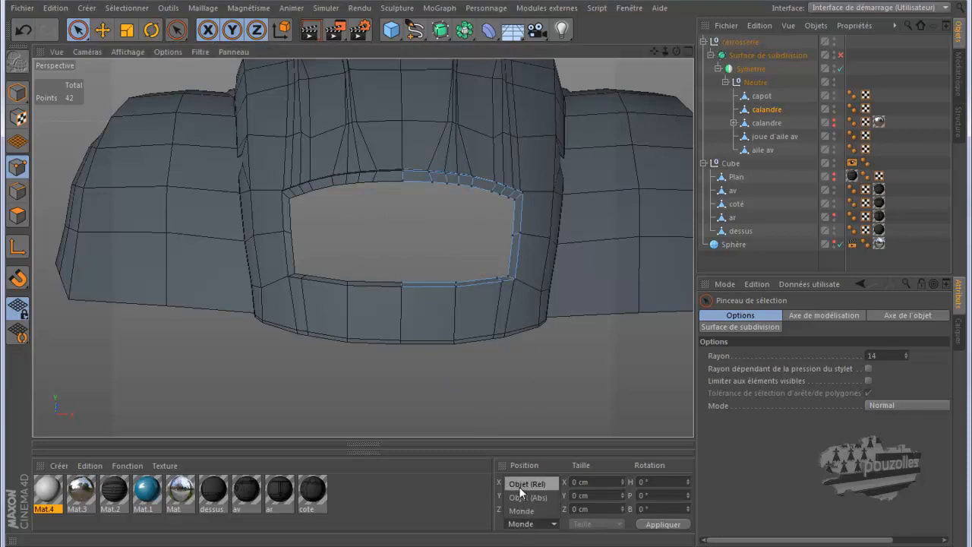
click(488, 411)
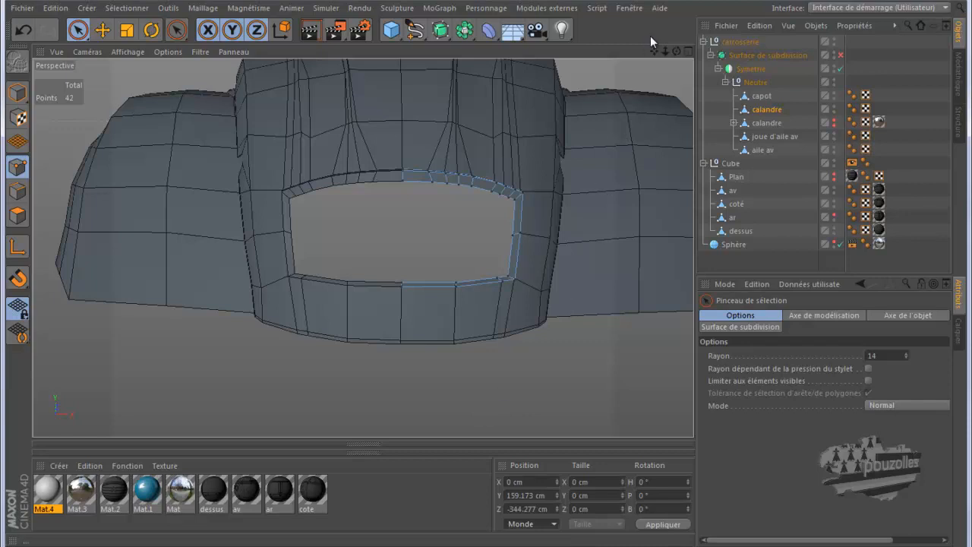
Extrude the 13 inner calandre edges rearward along Z to about -1022.91 cm
drag(676, 51, 492, 275)
click(16, 192)
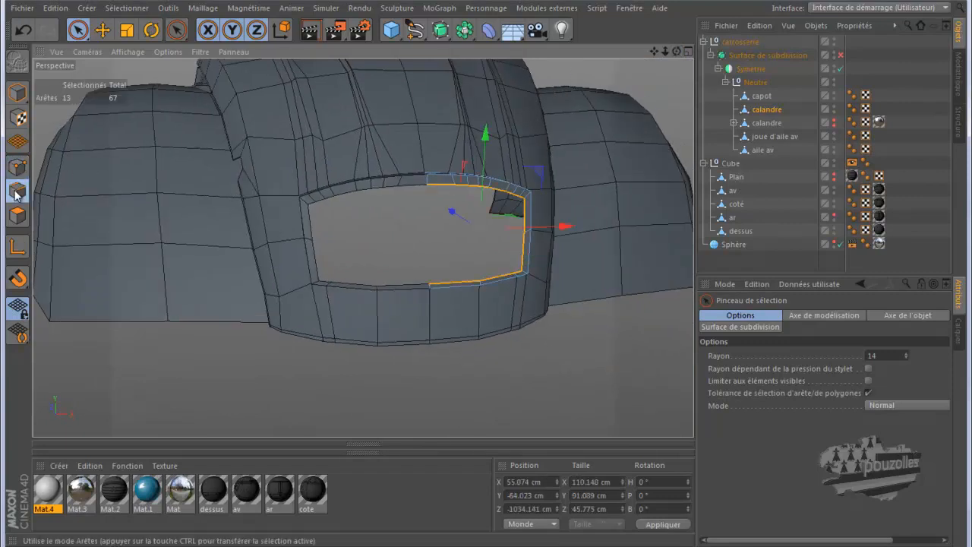
drag(682, 50, 486, 273)
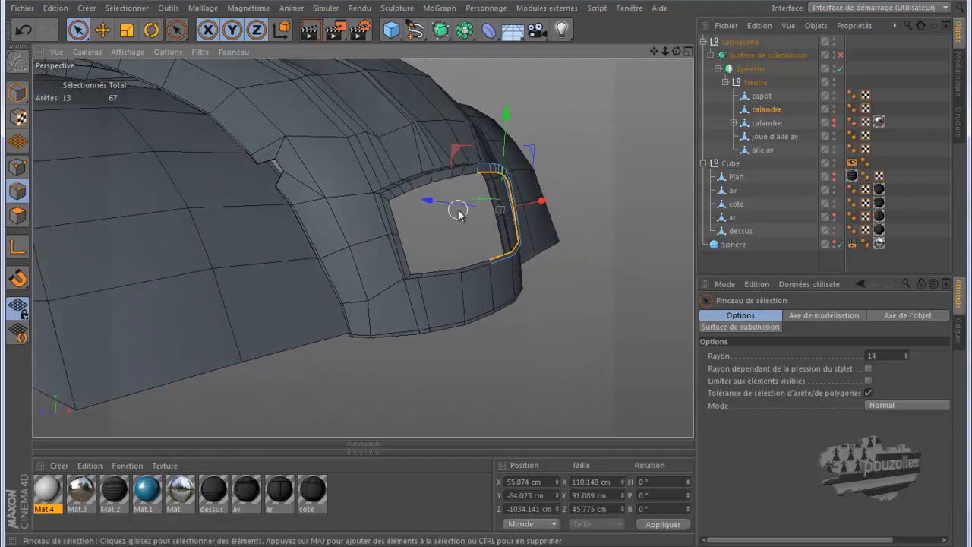
scroll(510, 191, up, 3)
scroll(519, 190, up, 4)
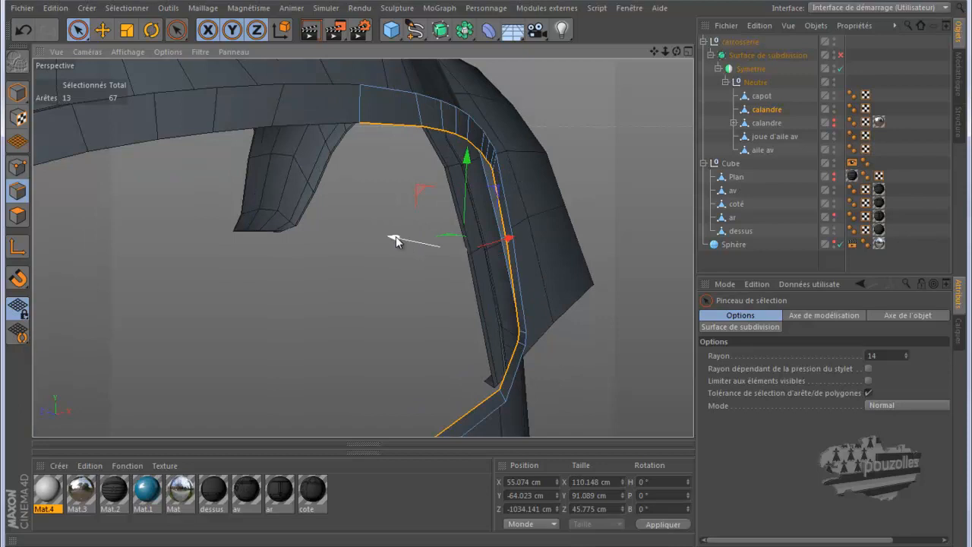
mouse_move(396, 238)
mouse_down()
mouse_move(371, 245)
mouse_move(380, 243)
mouse_up()
alt+drag(485, 273, 365, 428)
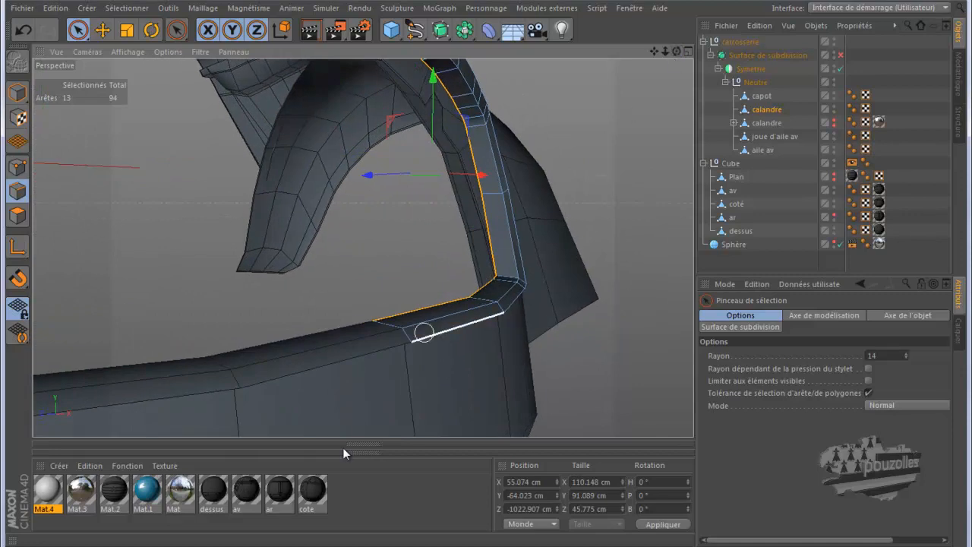
Consult the reference photos of the blue 2CV and the isolated grille for the surround's inner profile, and return to Cinema 4D
mouse_move(234, 546)
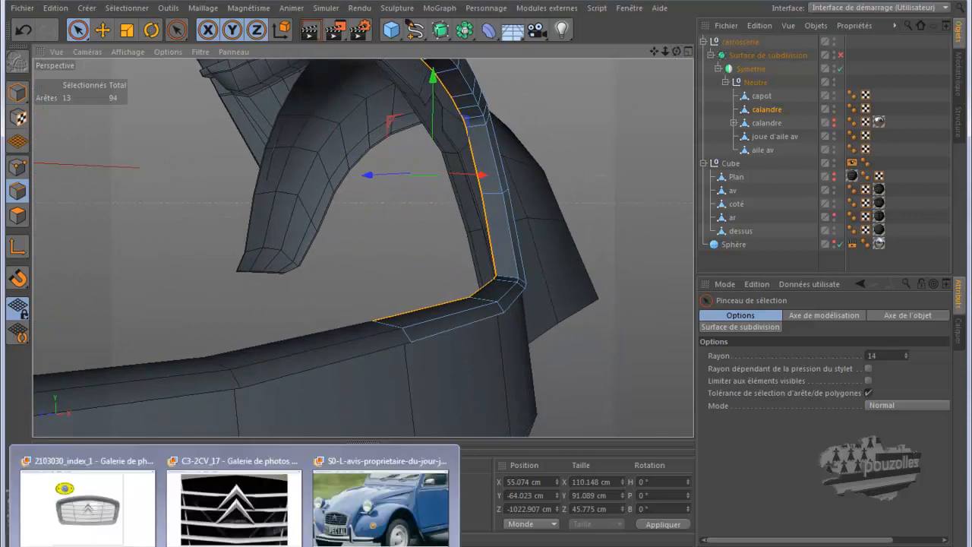
click(376, 523)
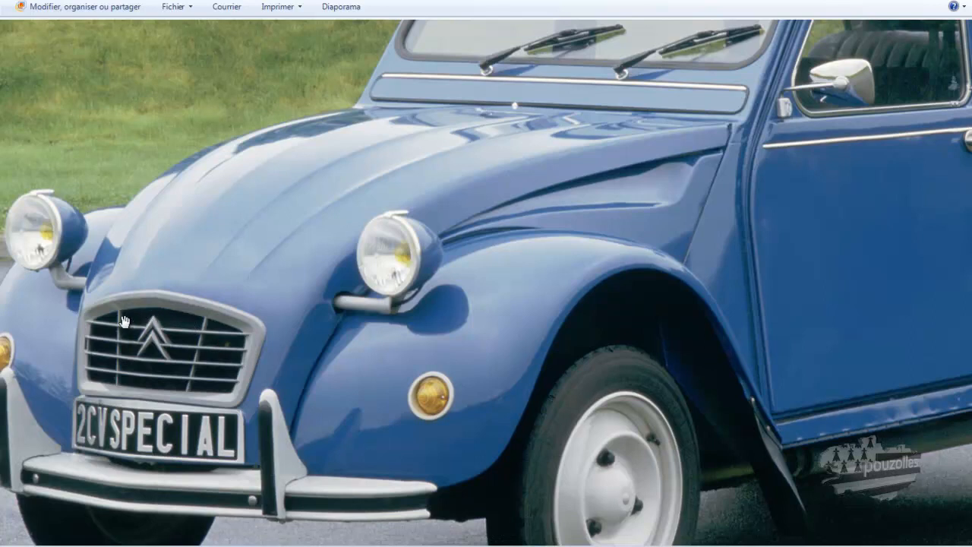
mouse_move(227, 544)
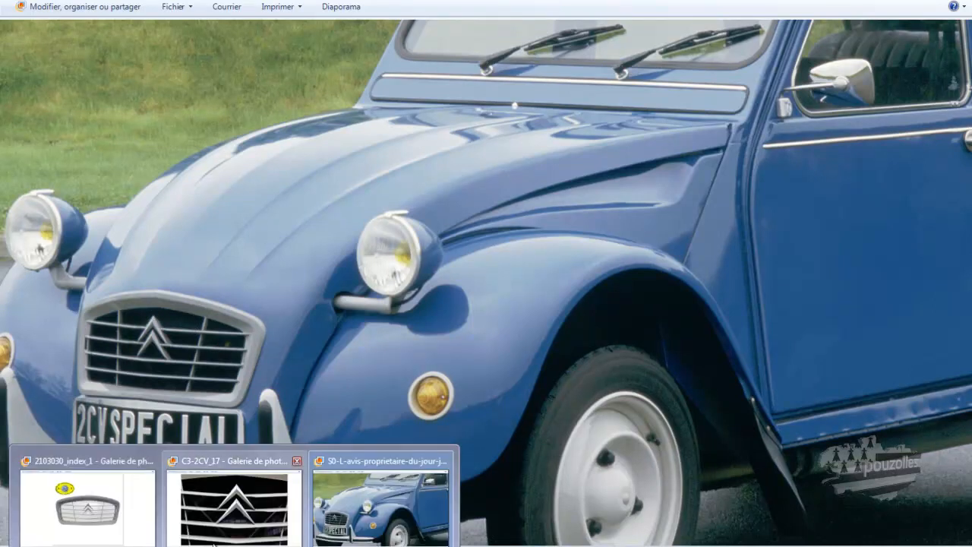
click(139, 507)
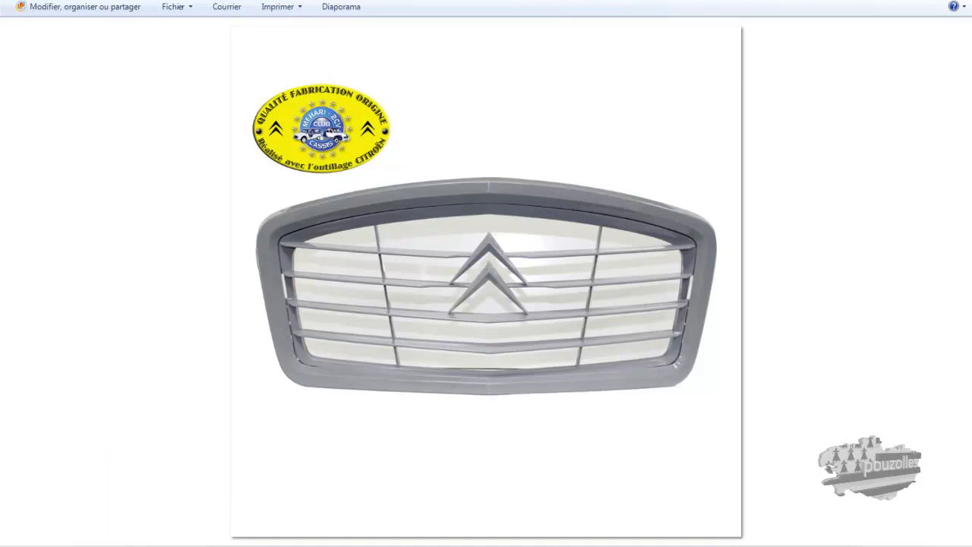
click(199, 546)
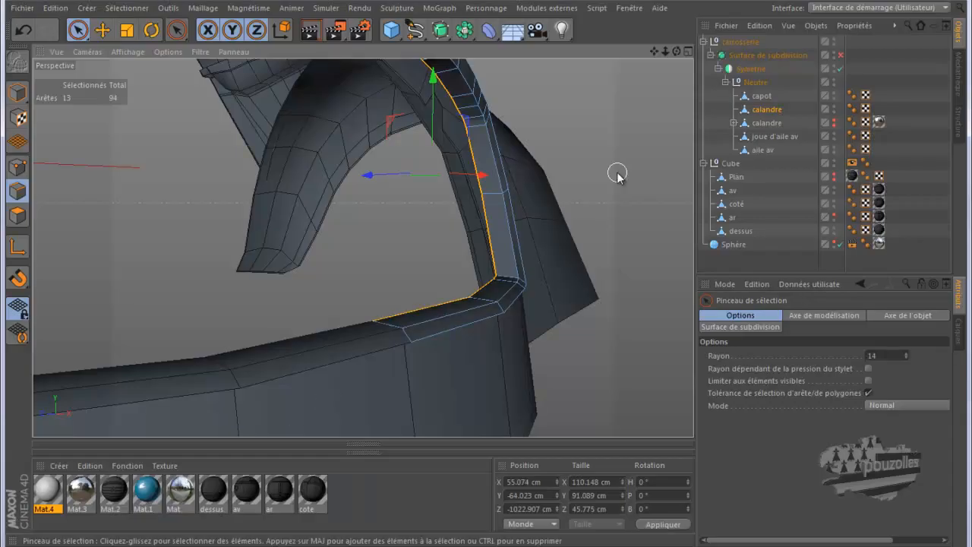
Scale the rear inner edges down in the XY plane to about 100.2 by 82.9 cm
drag(676, 51, 488, 274)
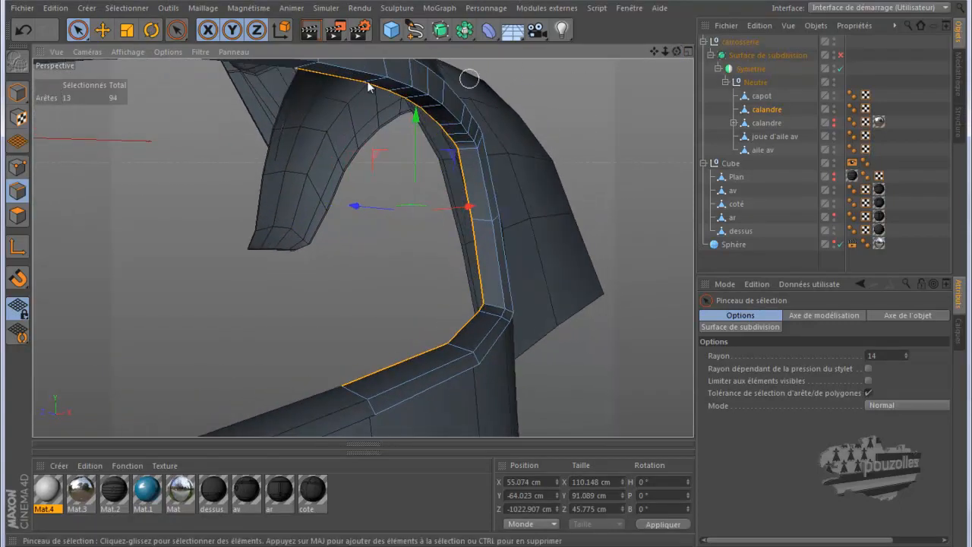
click(125, 30)
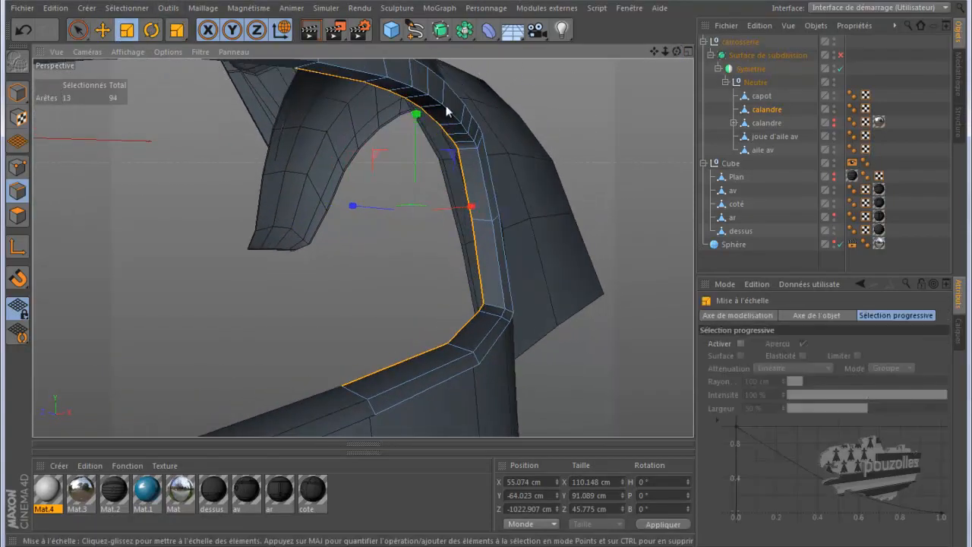
drag(679, 51, 486, 273)
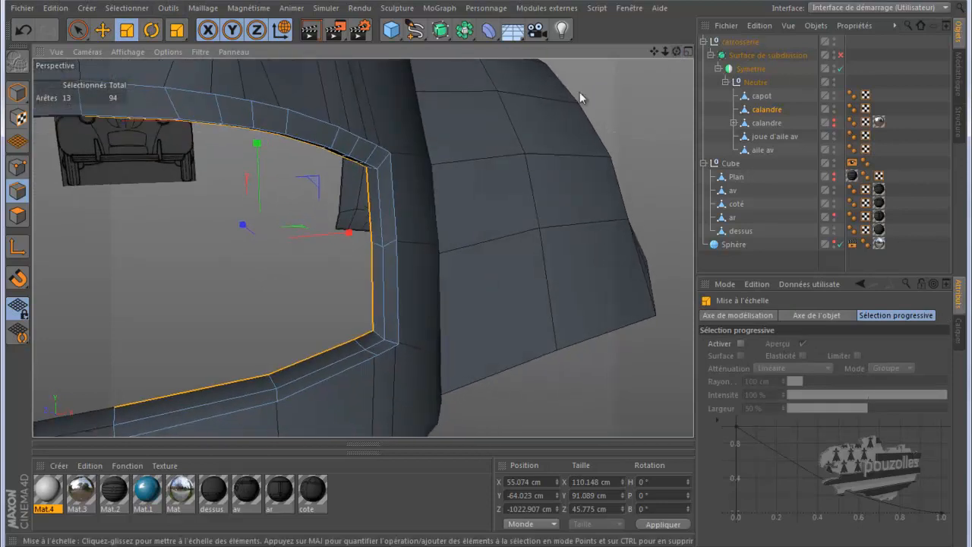
drag(316, 182, 310, 186)
drag(678, 52, 489, 275)
Lower the scaled rear edges to Y about -67.23 cm and shift them toward the centreline to X about 52.73 cm
click(101, 30)
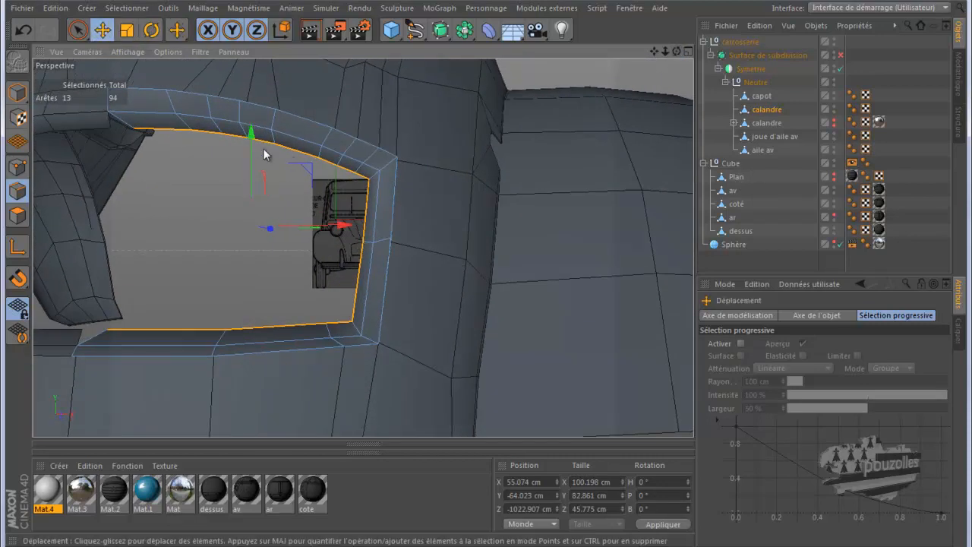
drag(252, 137, 257, 147)
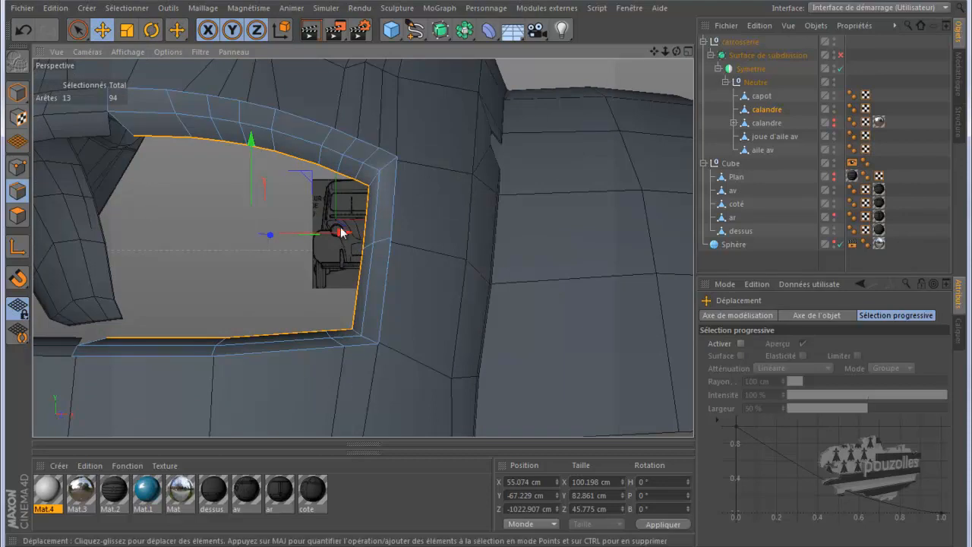
drag(341, 233, 337, 238)
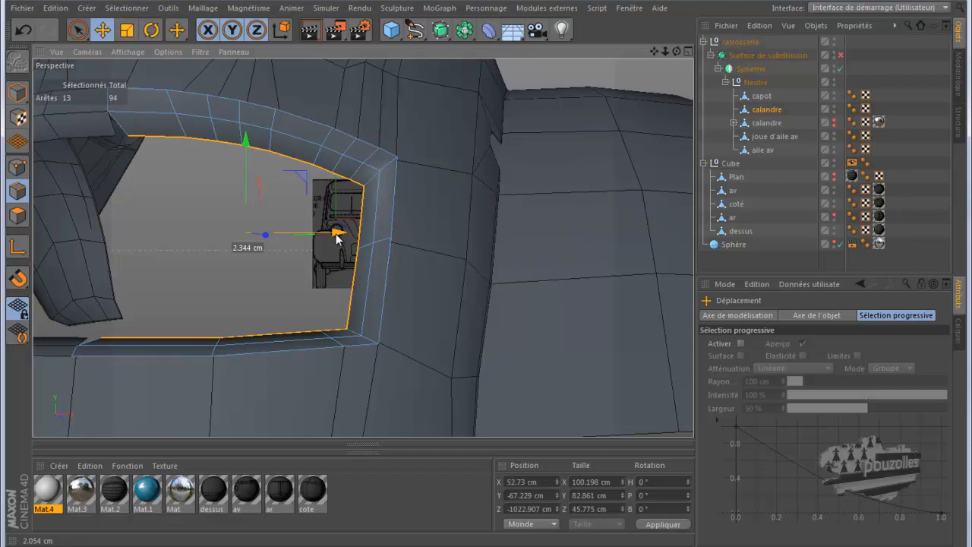
Raise the calandre's 13 rear inner edges slightly in the front view to Y about -66.29 cm
drag(336, 238, 336, 238)
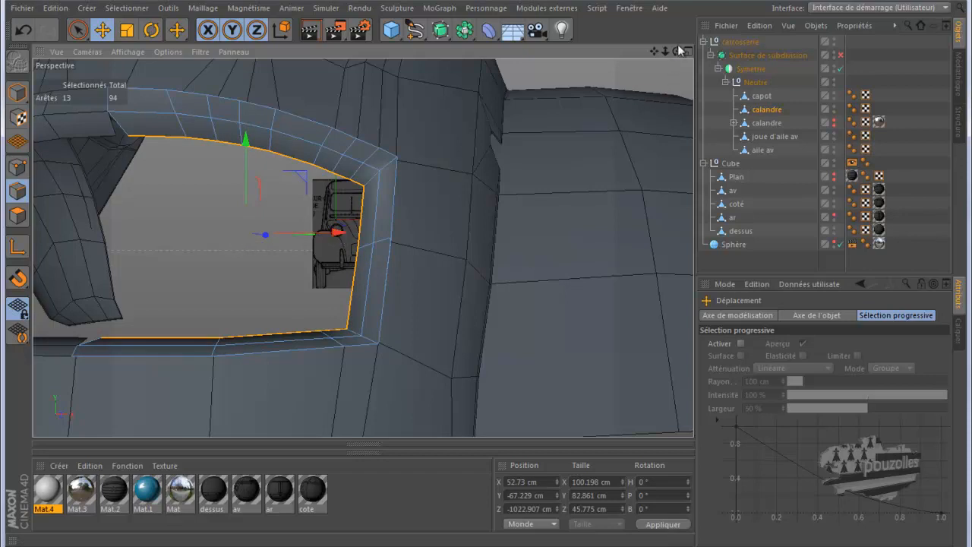
drag(675, 50, 495, 273)
middle_click(544, 245)
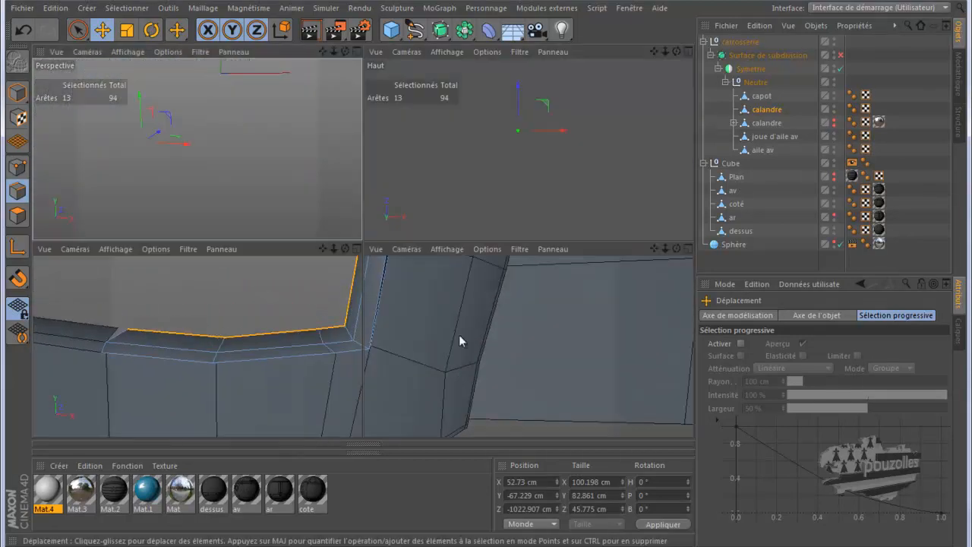
middle_click(465, 332)
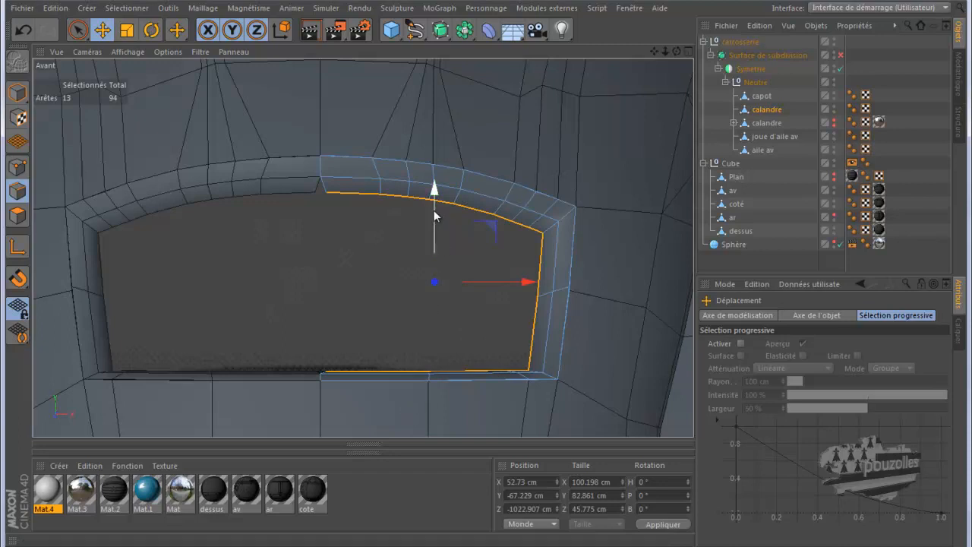
drag(434, 212, 435, 209)
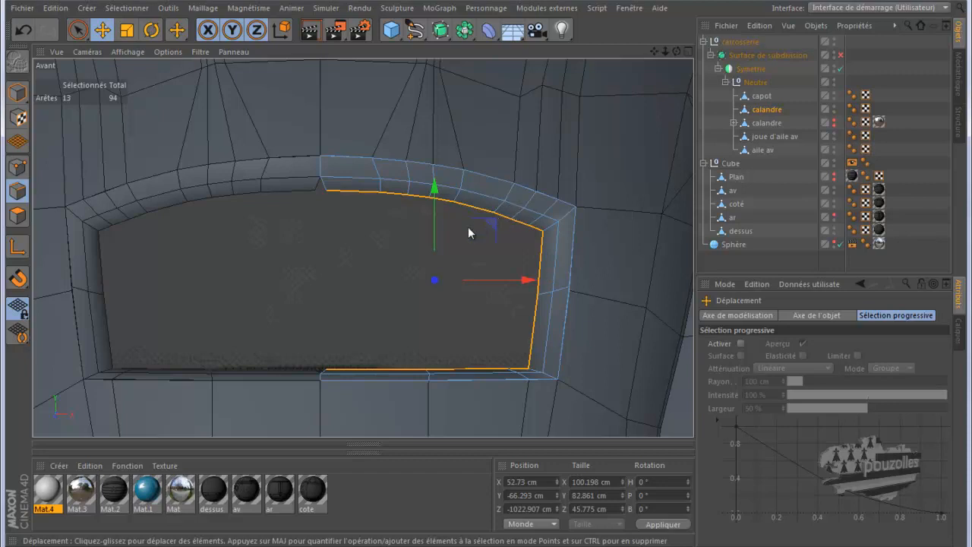
Select the two rear inner centreline points of the calandre, upper and lower, and set their X position to 0 cm
click(17, 166)
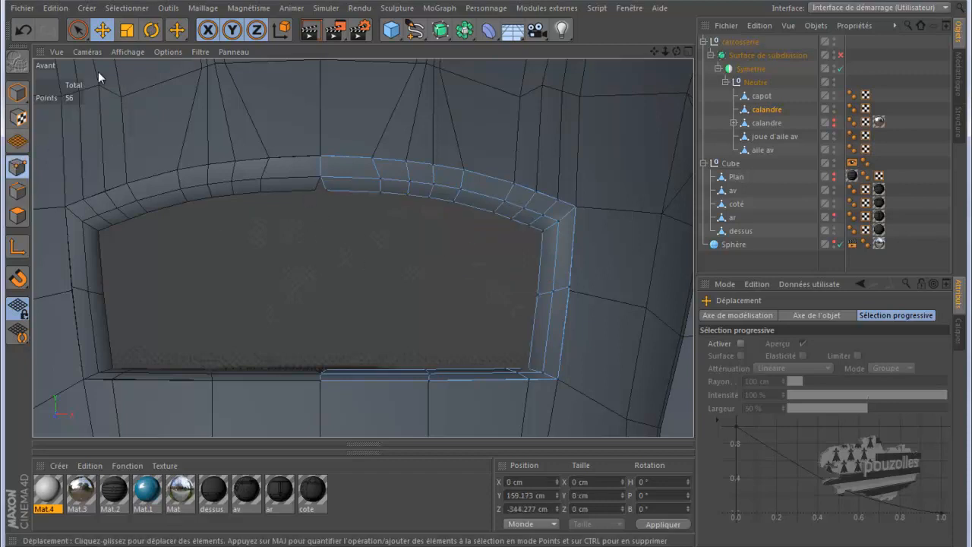
click(76, 29)
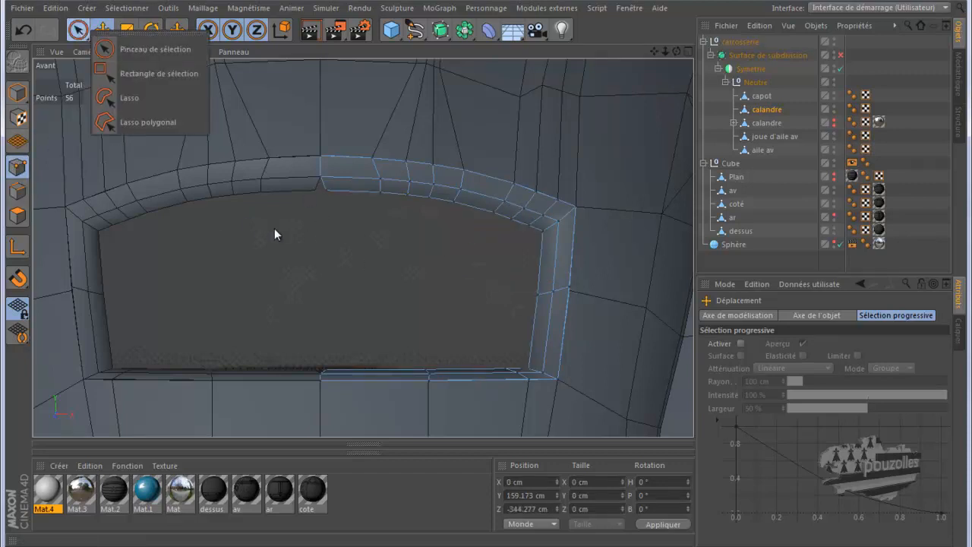
click(147, 50)
click(327, 190)
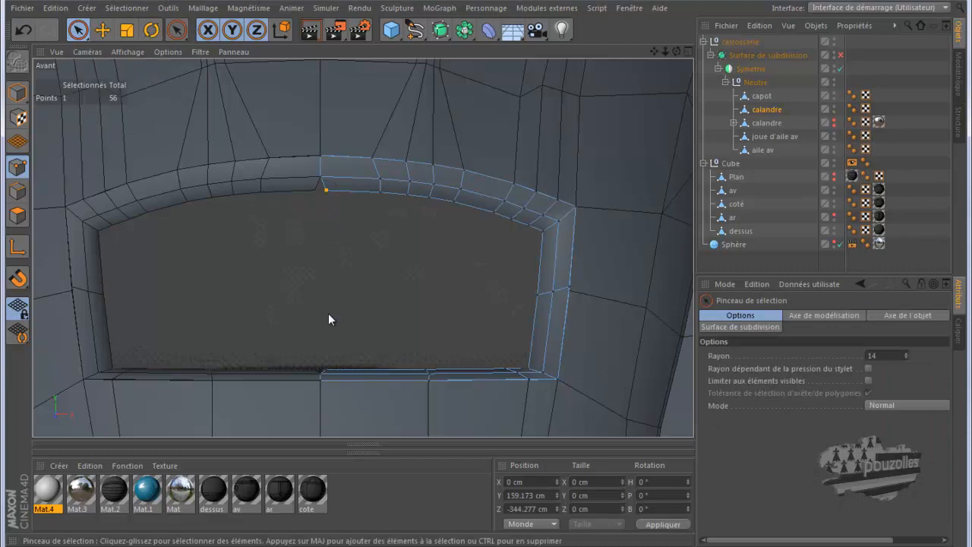
shift+click(328, 366)
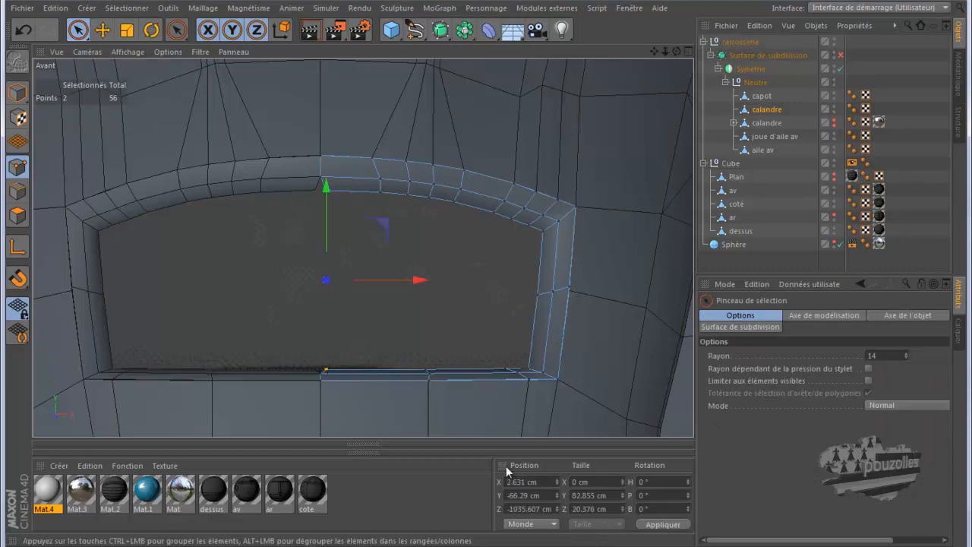
click(521, 481)
text(0)
key(Return)
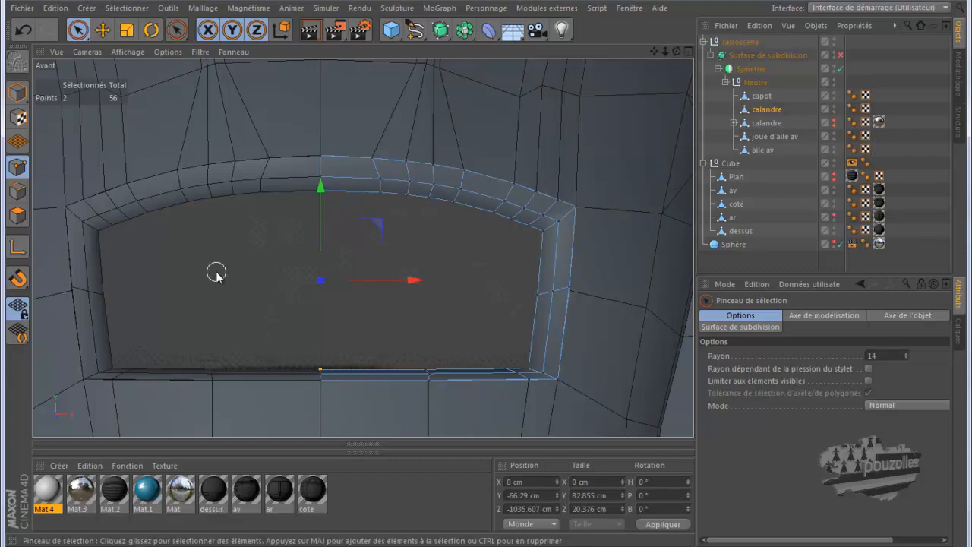
Inspect the surround's depth in perspective, render it with the subdivision surface temporarily enabled, and return to the unsmoothed mesh
middle_click(204, 190)
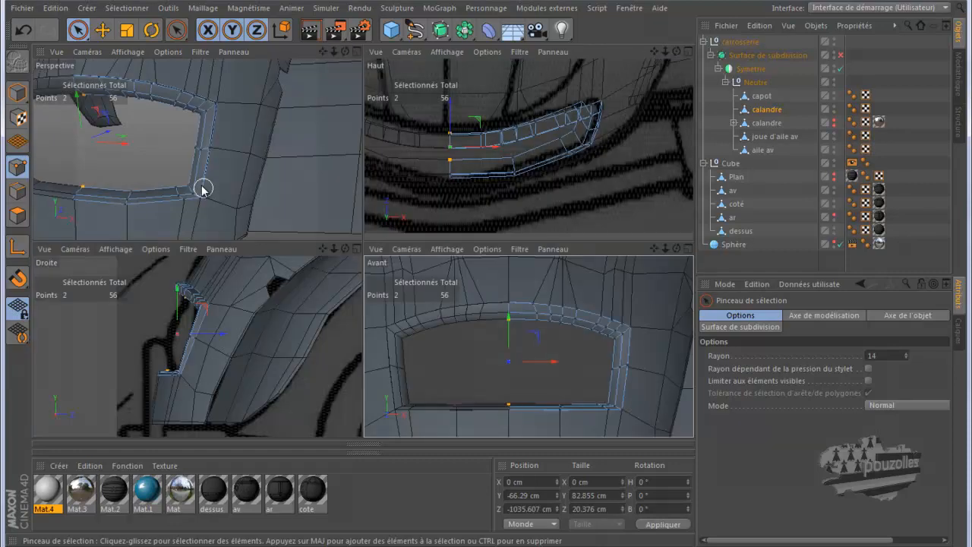
middle_click(355, 130)
scroll(562, 207, down, 3)
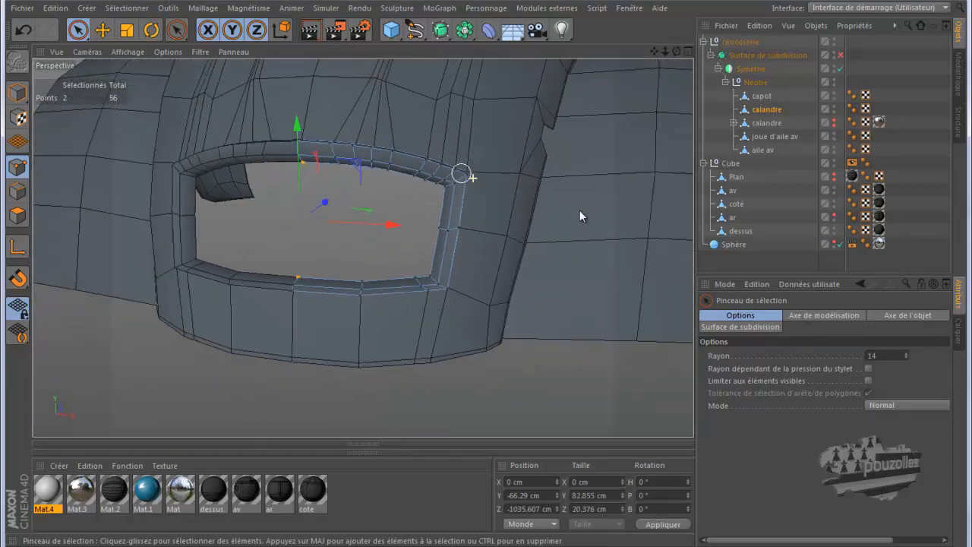
drag(677, 51, 489, 275)
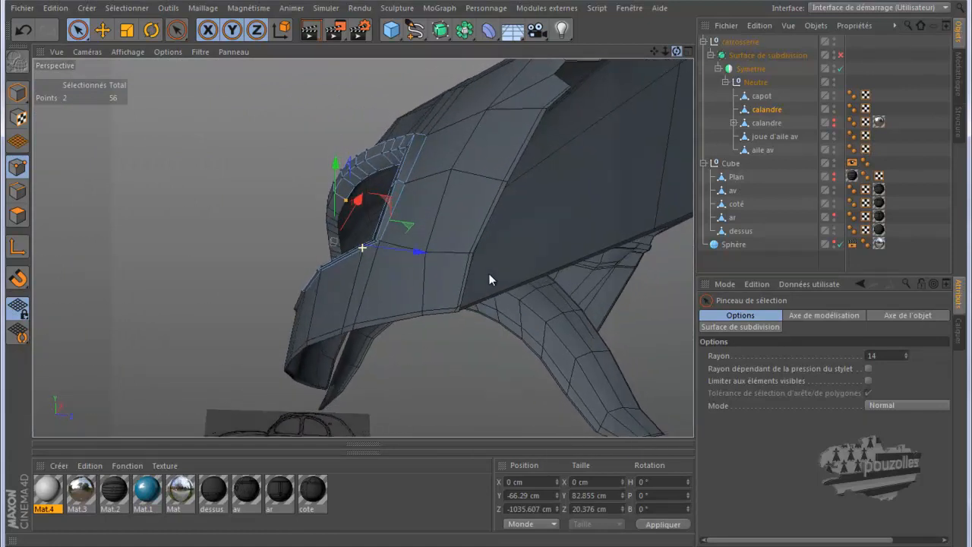
scroll(346, 272, up, 5)
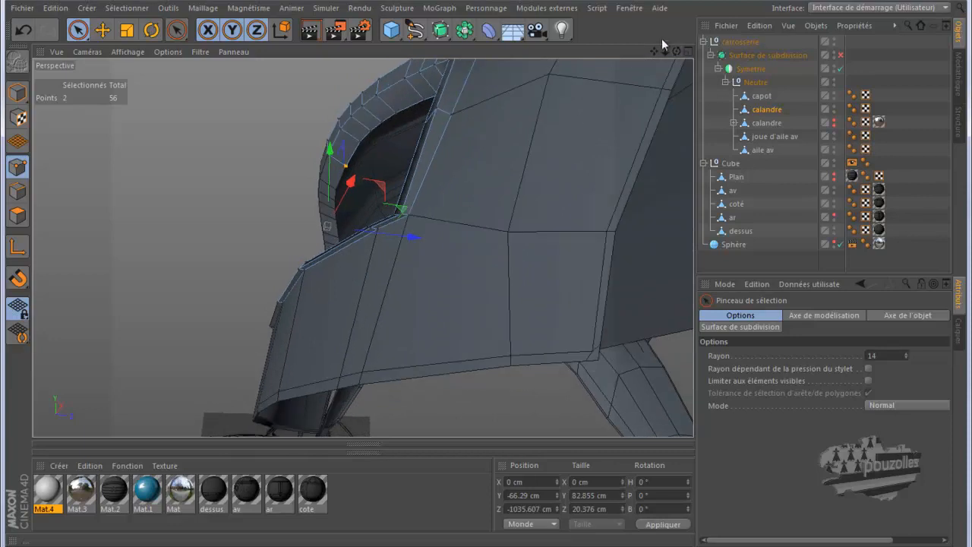
alt+drag(488, 281, 490, 288)
alt+drag(484, 277, 336, 293)
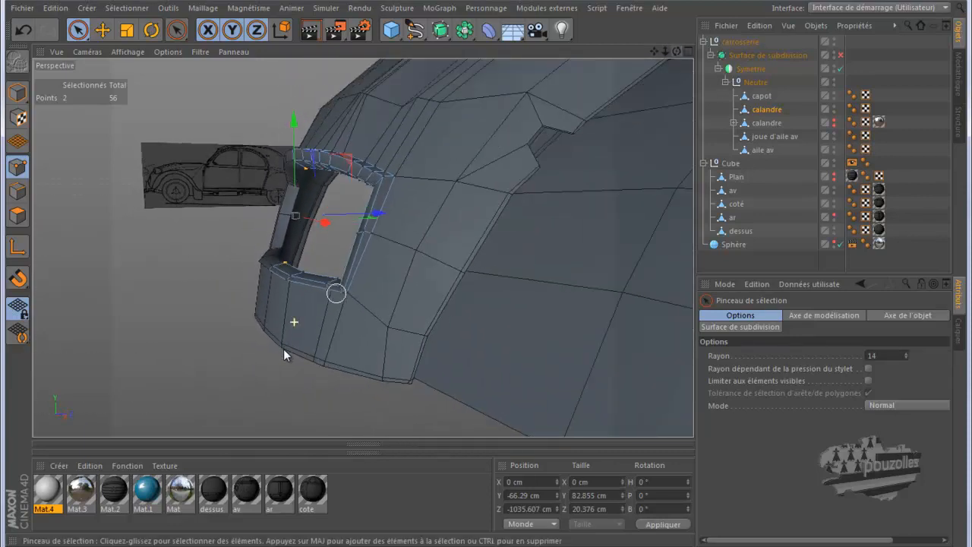
click(840, 56)
click(308, 31)
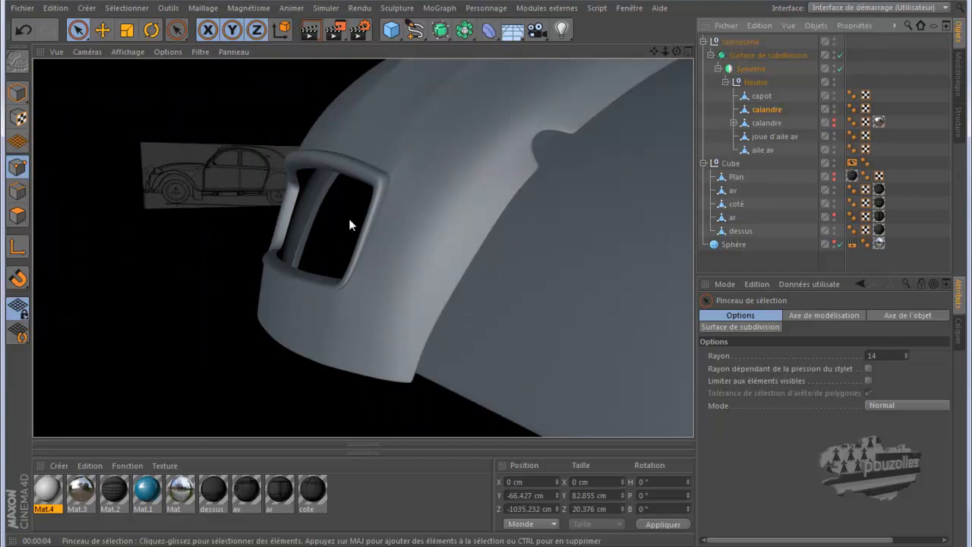
click(763, 111)
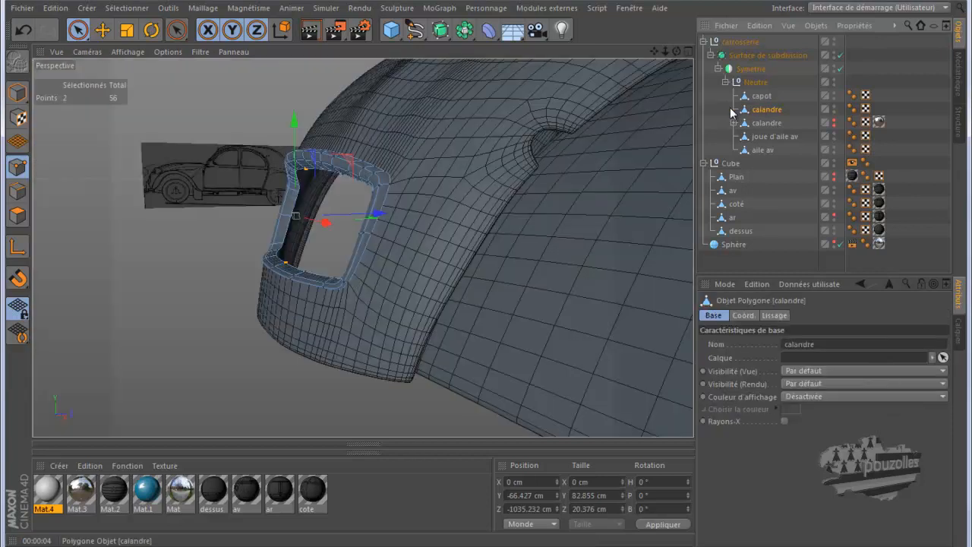
click(839, 56)
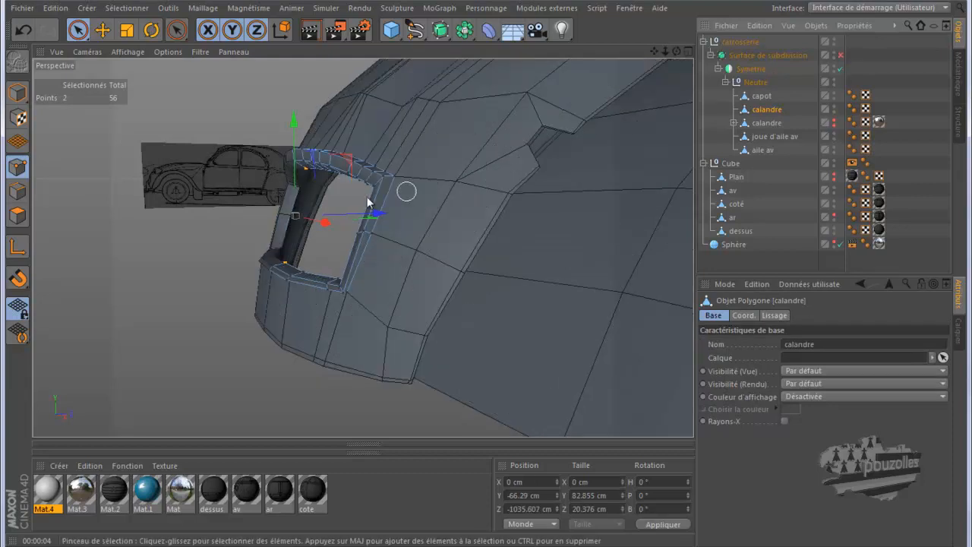
Knife three loop cuts around the calandre: one on each side of its outer front ridge and one near the front band's inner edge
scroll(321, 185, up, 5)
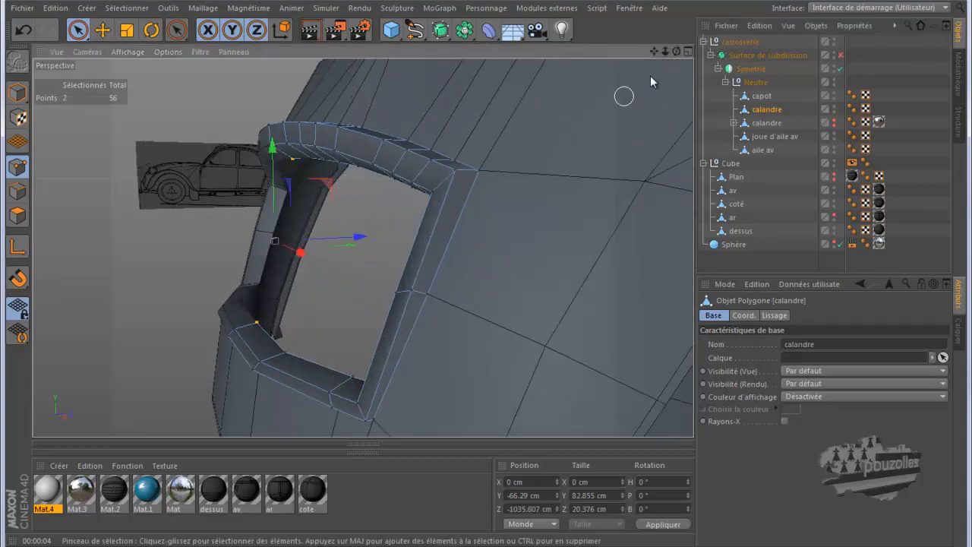
mouse_move(676, 51)
mouse_down()
mouse_move(487, 279)
mouse_move(482, 273)
mouse_move(676, 49)
mouse_up()
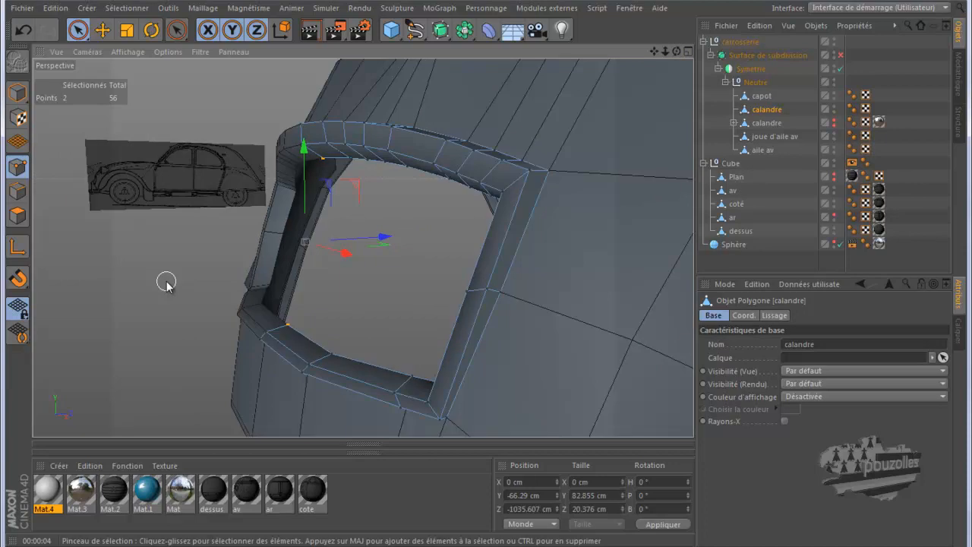
key(k)
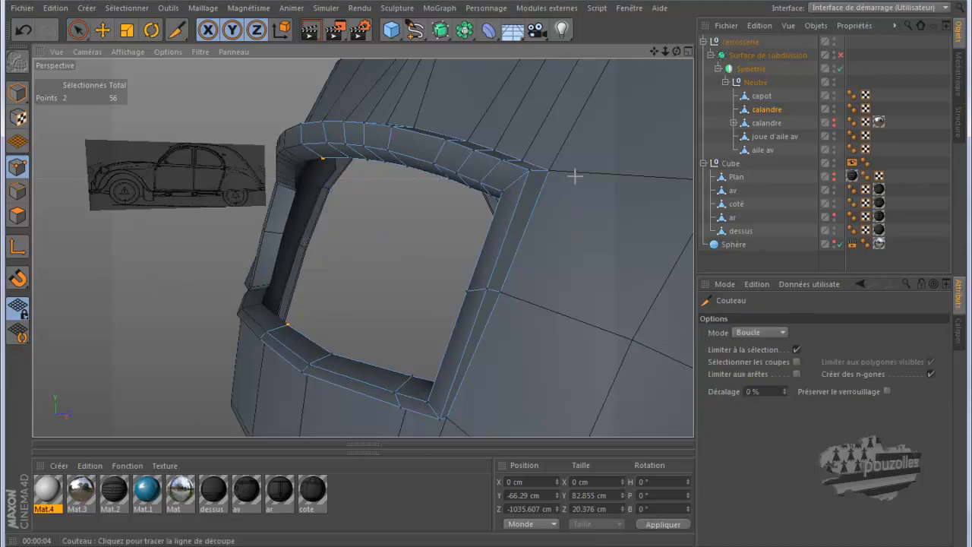
scroll(566, 173, up, 8)
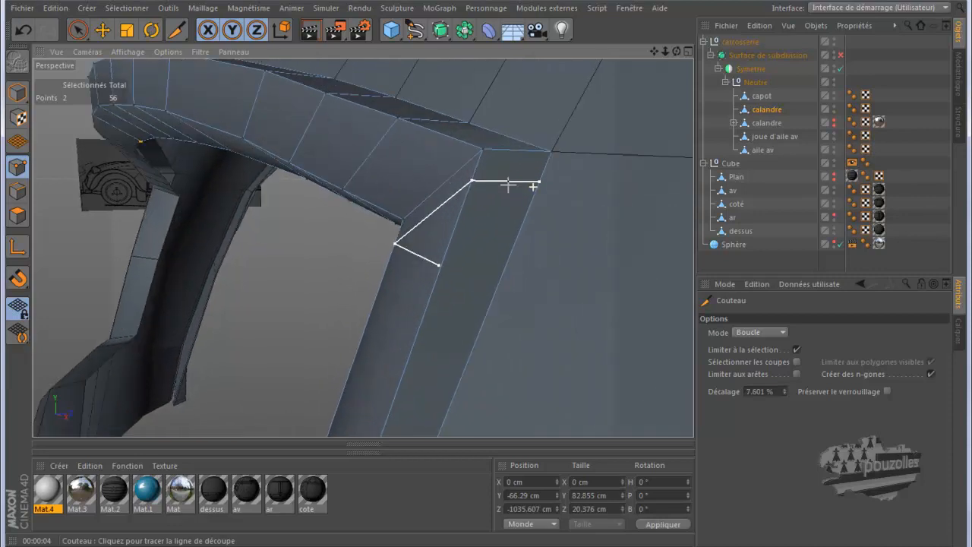
scroll(505, 174, up, 2)
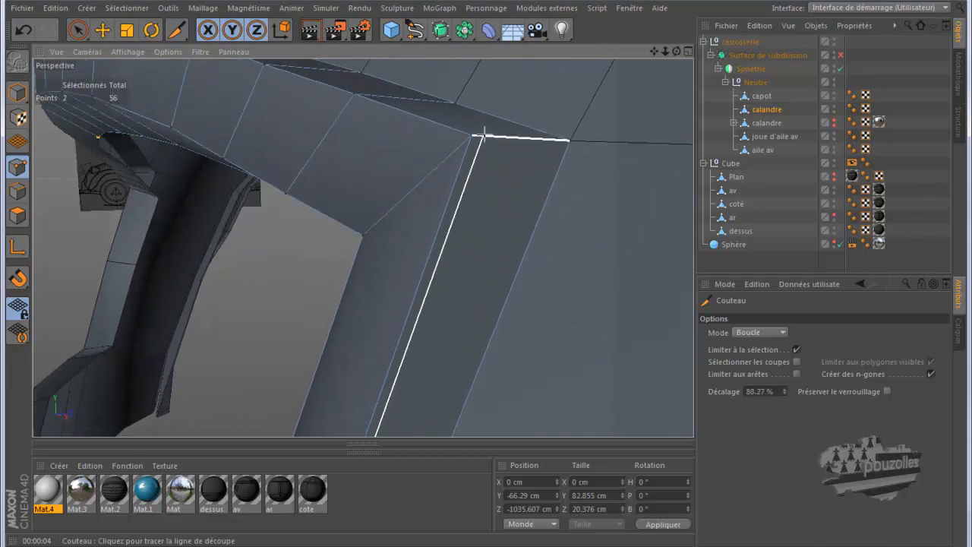
scroll(527, 187, down, 6)
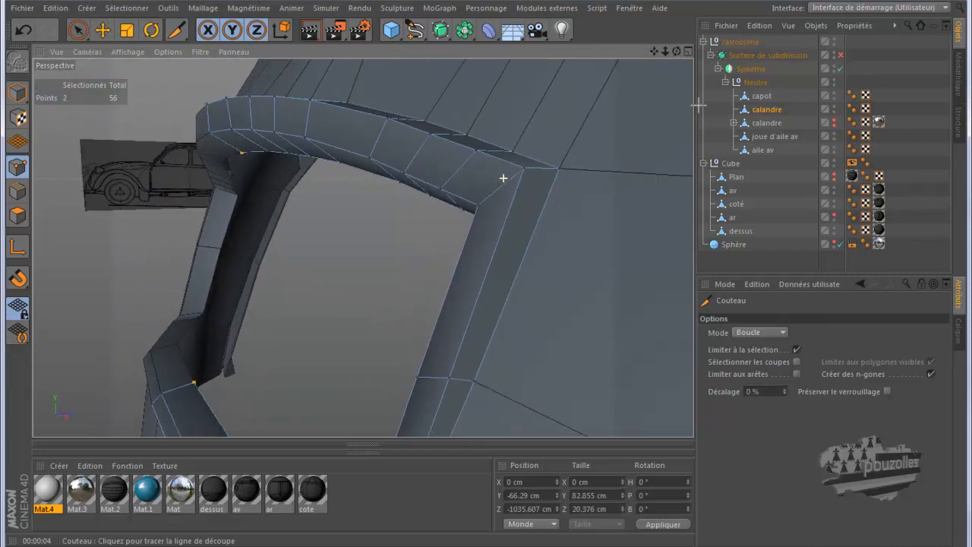
drag(496, 276, 486, 274)
drag(654, 50, 489, 273)
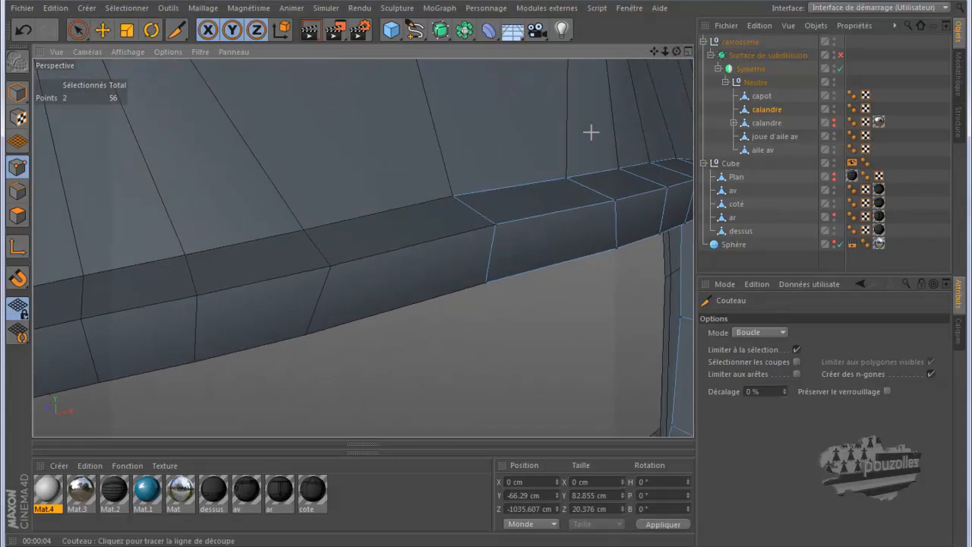
click(487, 216)
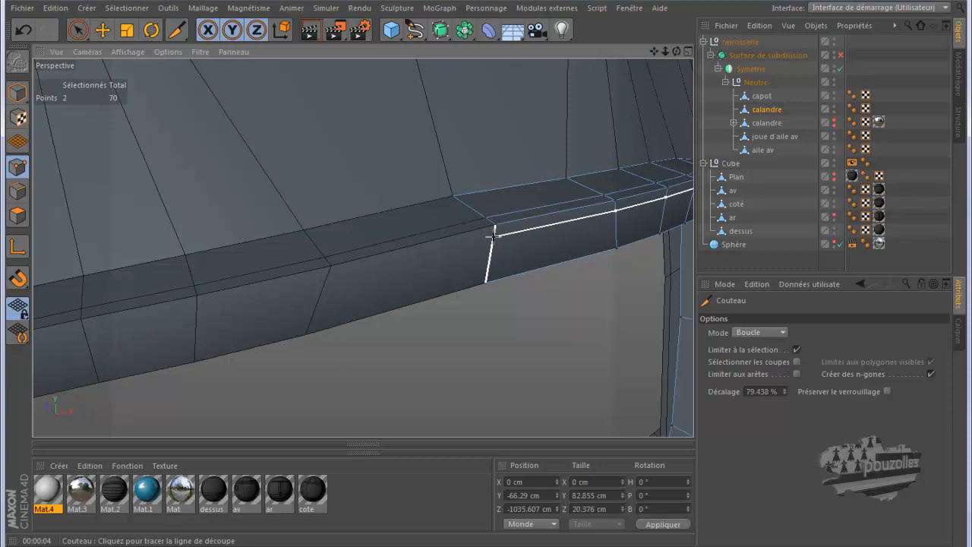
click(492, 235)
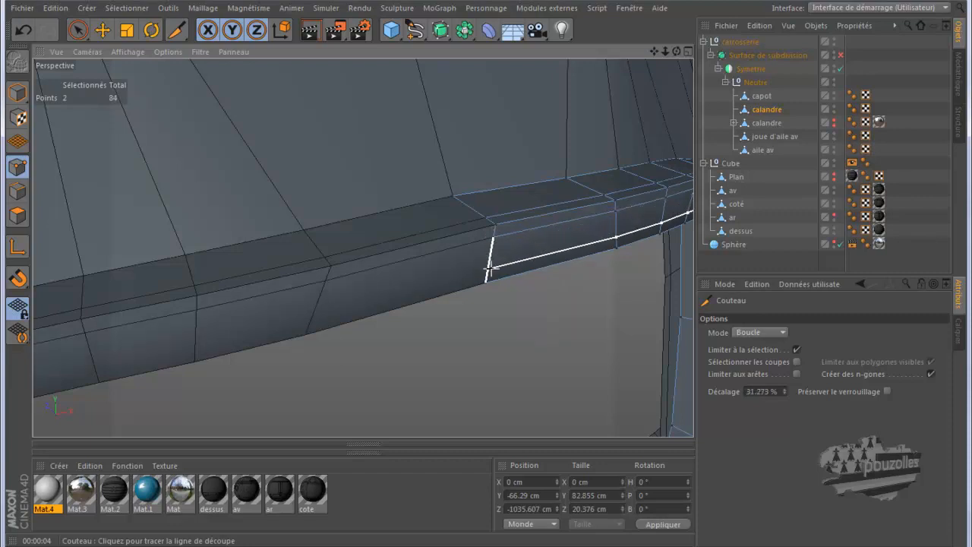
click(486, 269)
alt+drag(486, 270, 354, 191)
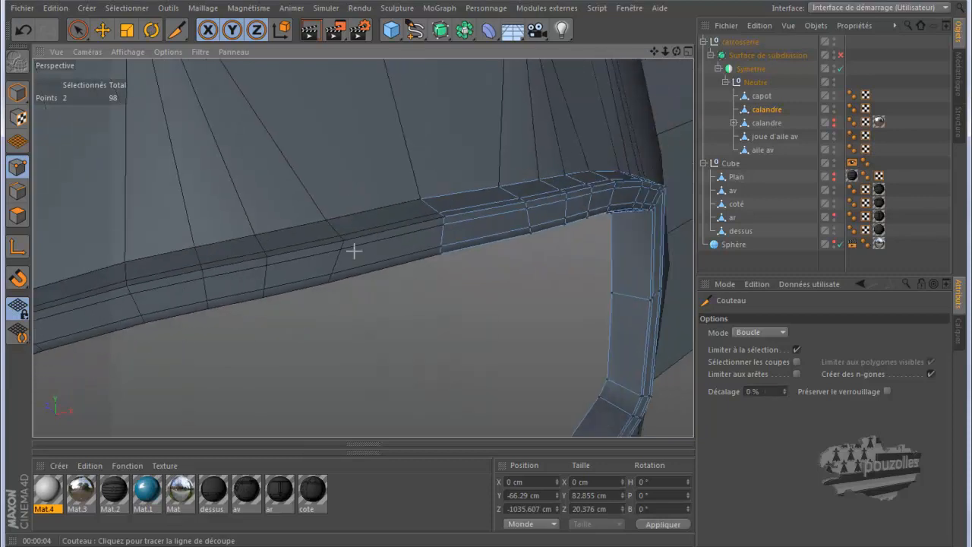
Check the grille reference thumbnails and knife a loop cut on the rearward face just behind the calandre's inner front edge
mouse_move(88, 543)
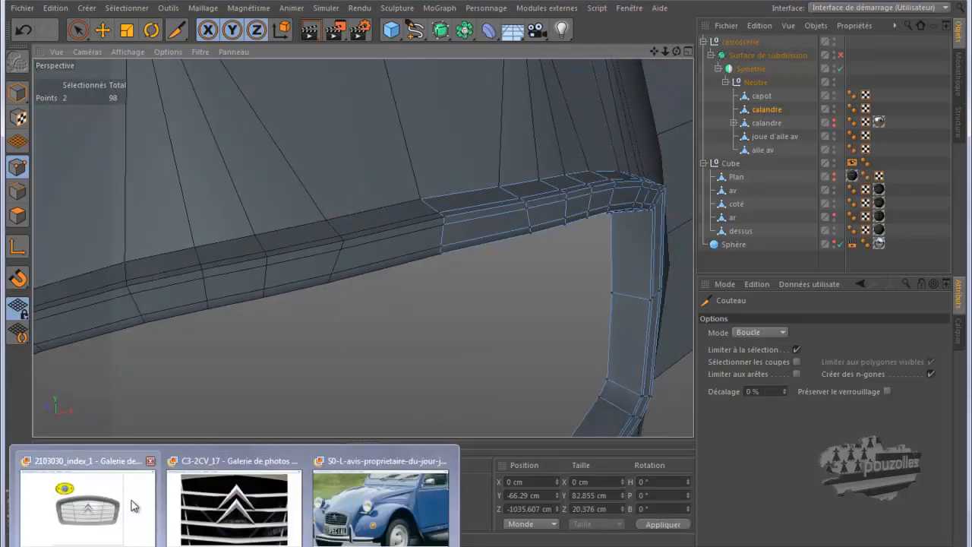
mouse_move(135, 503)
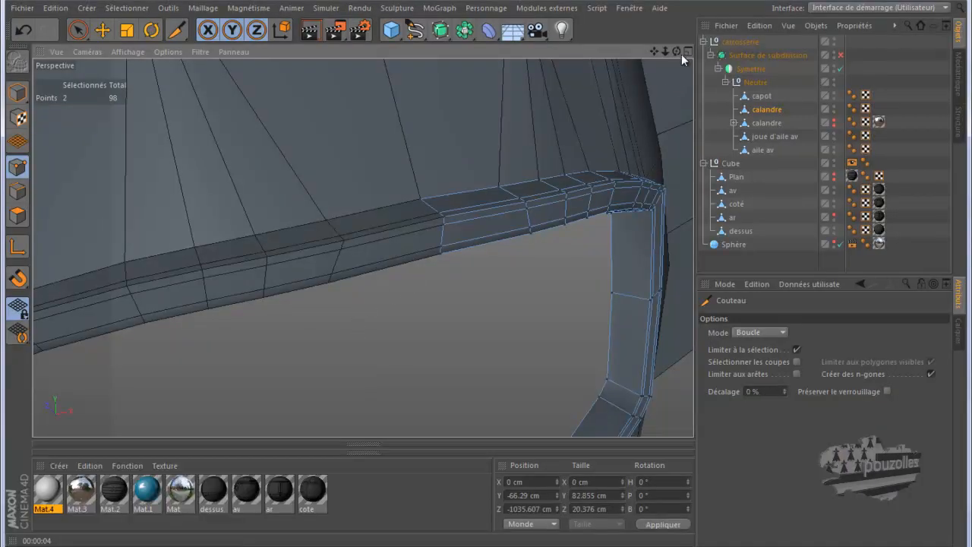
drag(486, 274, 487, 272)
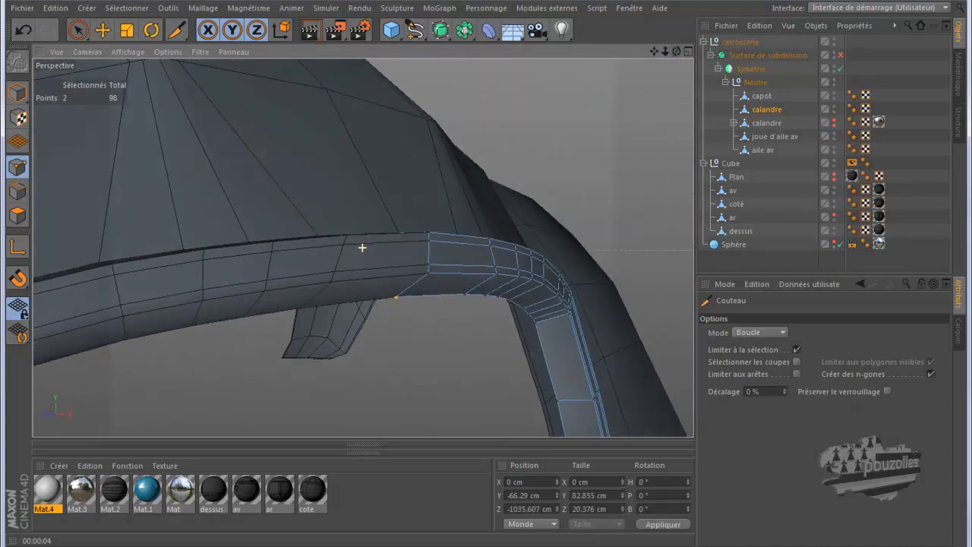
click(420, 284)
Enable the subdivision surface and render the perspective view to preview the calandre with the whole front bodywork
drag(386, 354, 385, 359)
mouse_move(676, 51)
mouse_down()
mouse_move(475, 275)
mouse_move(485, 273)
mouse_up()
alt+drag(347, 208, 210, 172)
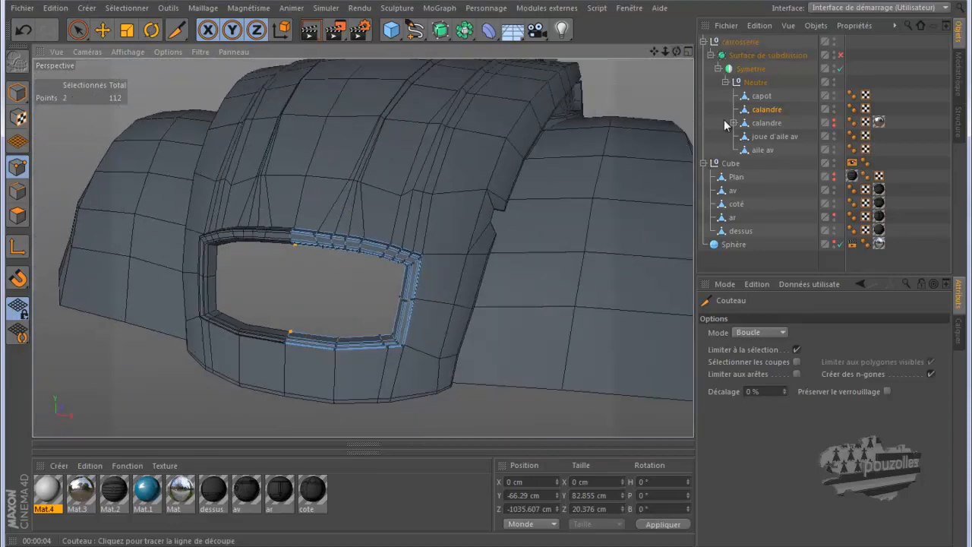
click(839, 55)
click(308, 31)
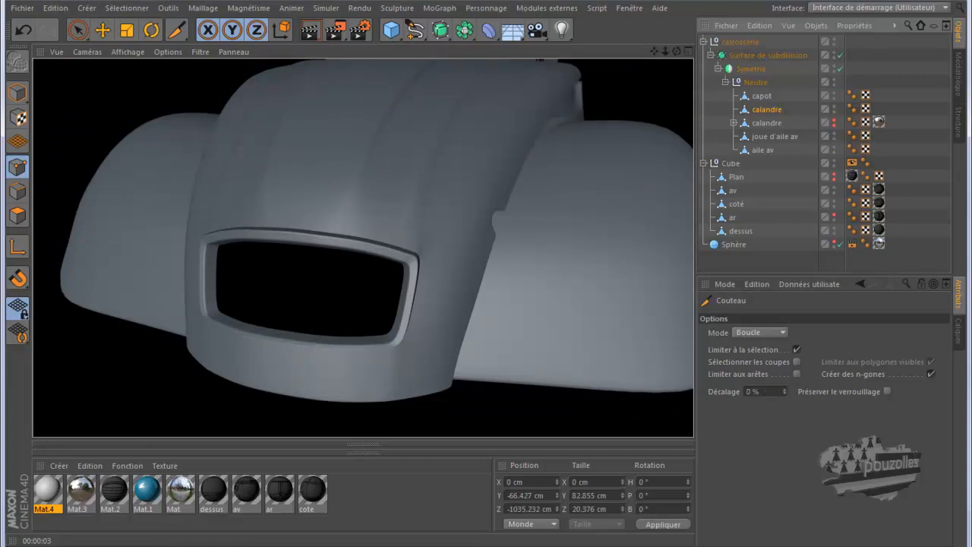
click(251, 546)
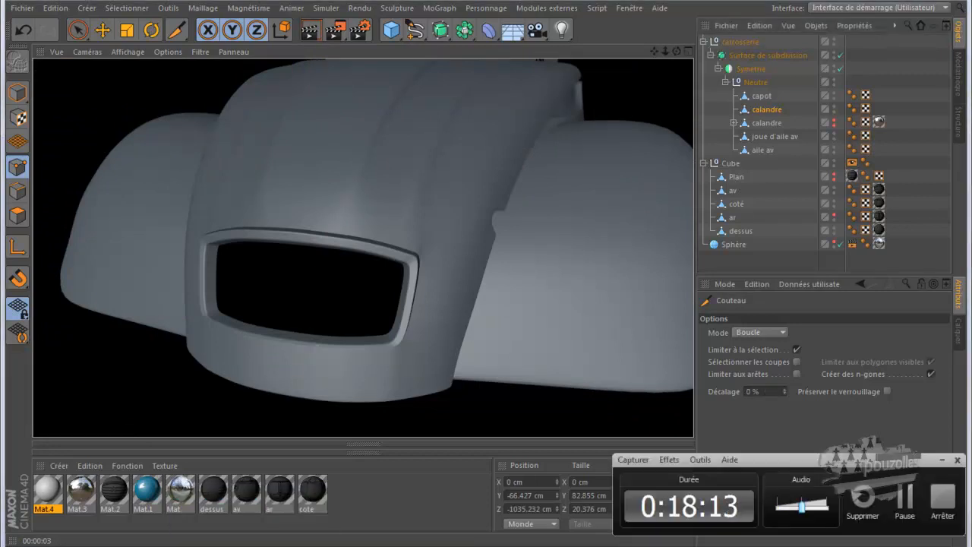
click(281, 546)
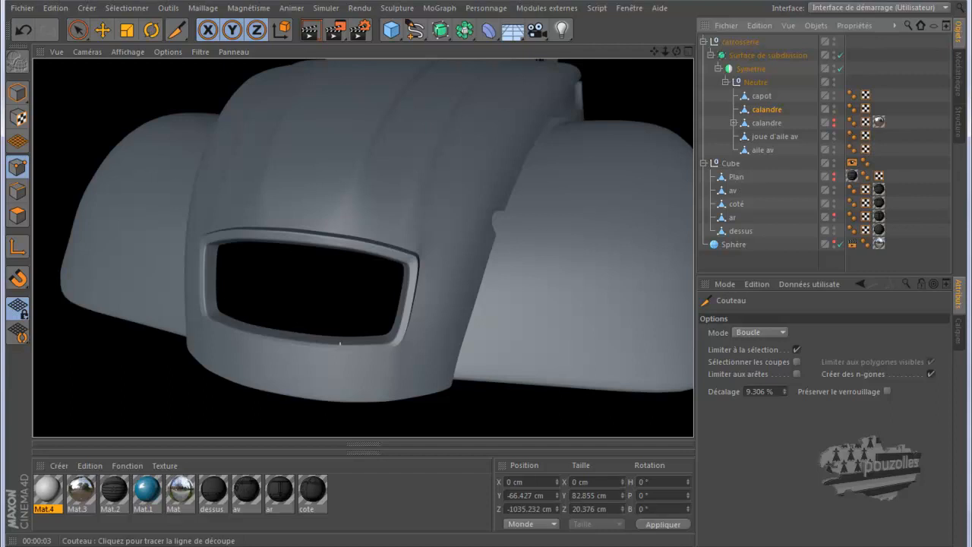
mouse_move(235, 546)
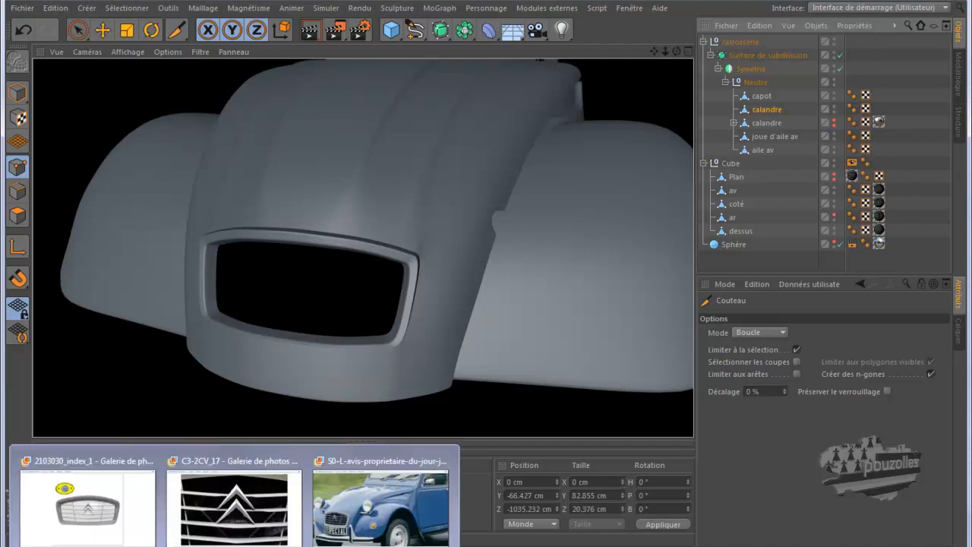
Check the front-view grille reference photo and disable the subdivision surface to return to the unsmoothed mesh
click(143, 524)
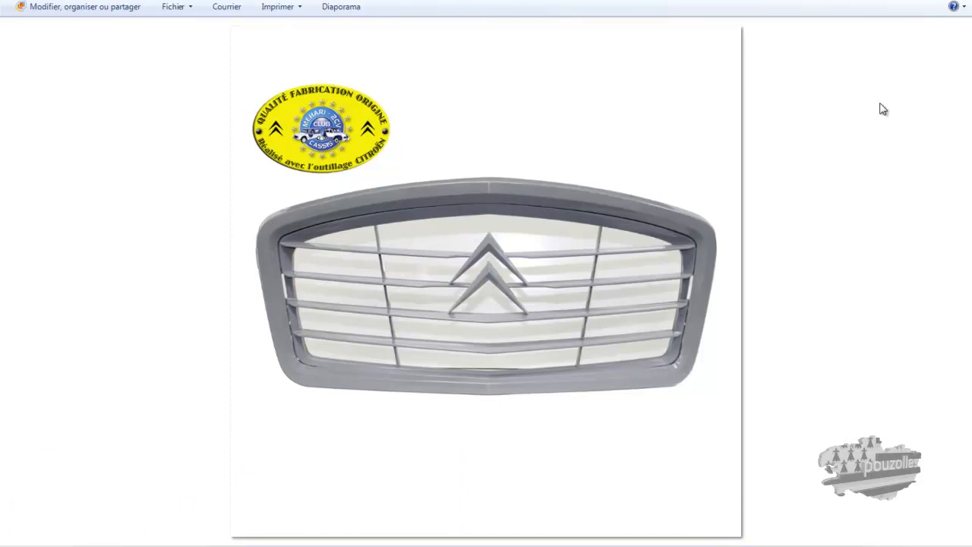
click(912, 0)
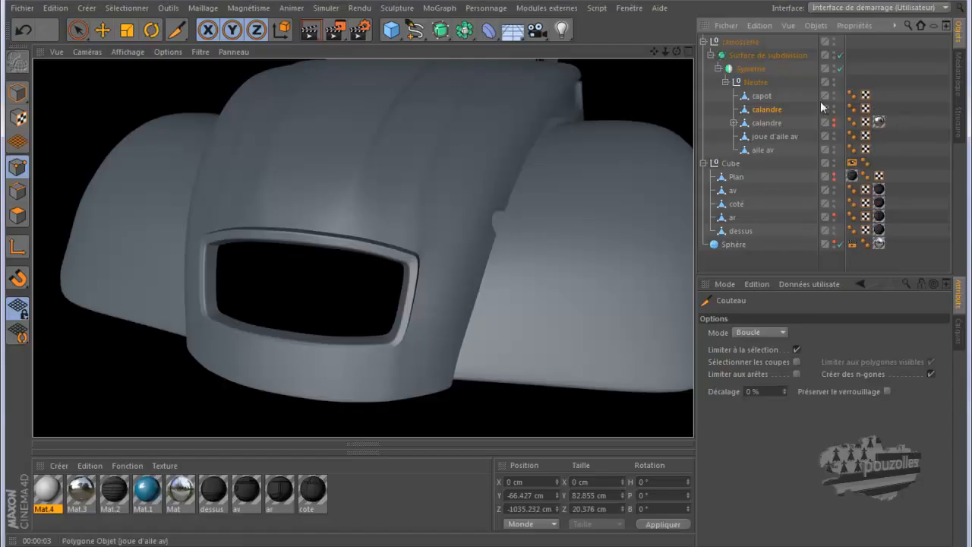
click(839, 54)
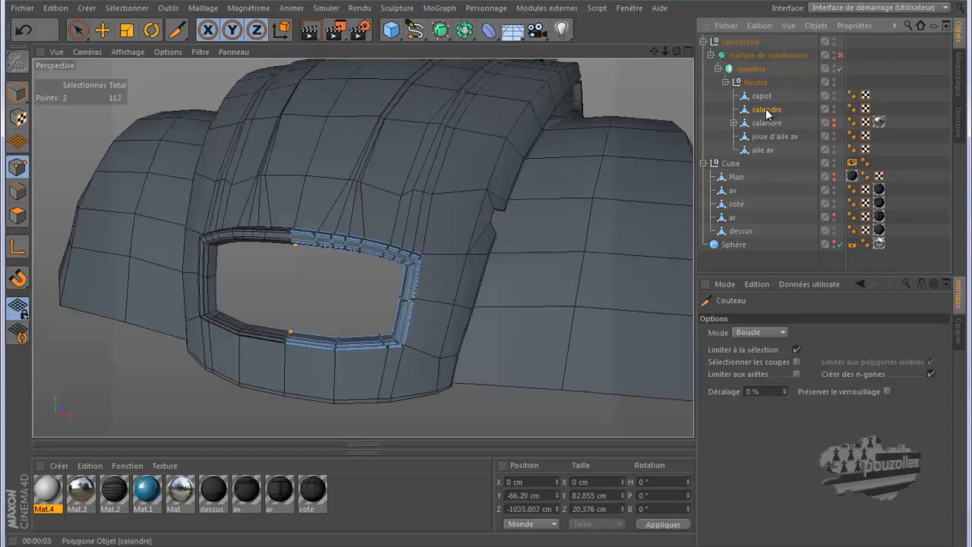
Knife a loop cut around the calandre's inner face, very close to its rear open border
click(767, 110)
scroll(329, 275, up, 5)
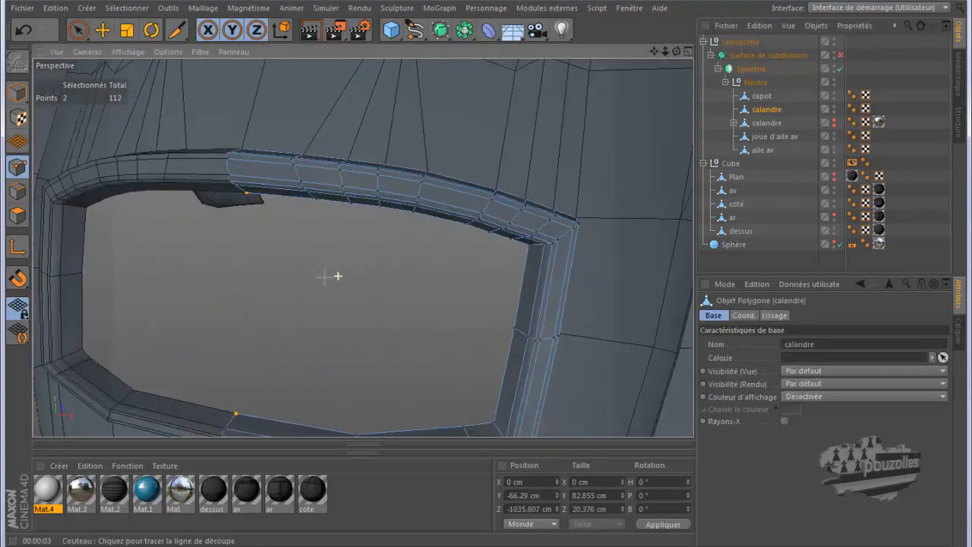
scroll(329, 264, up, 3)
drag(677, 52, 488, 273)
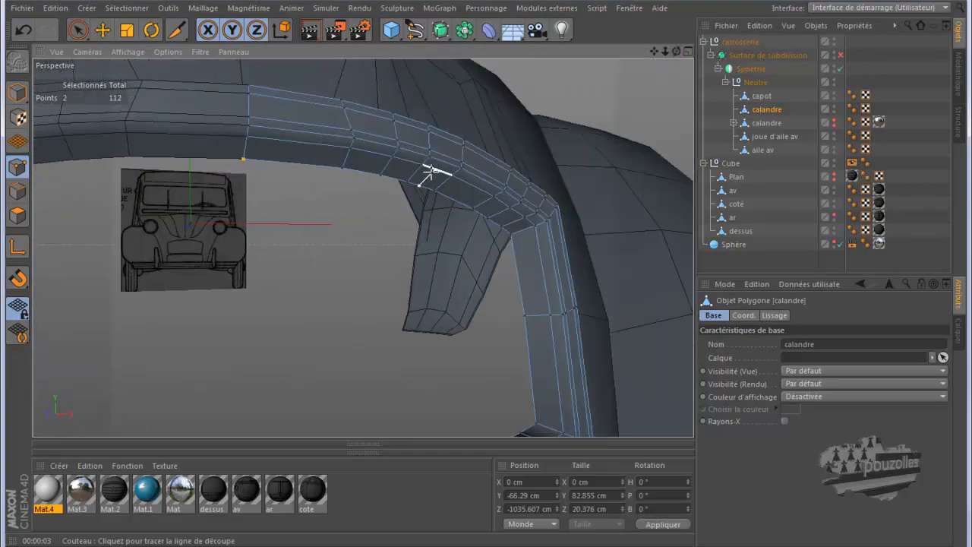
click(242, 154)
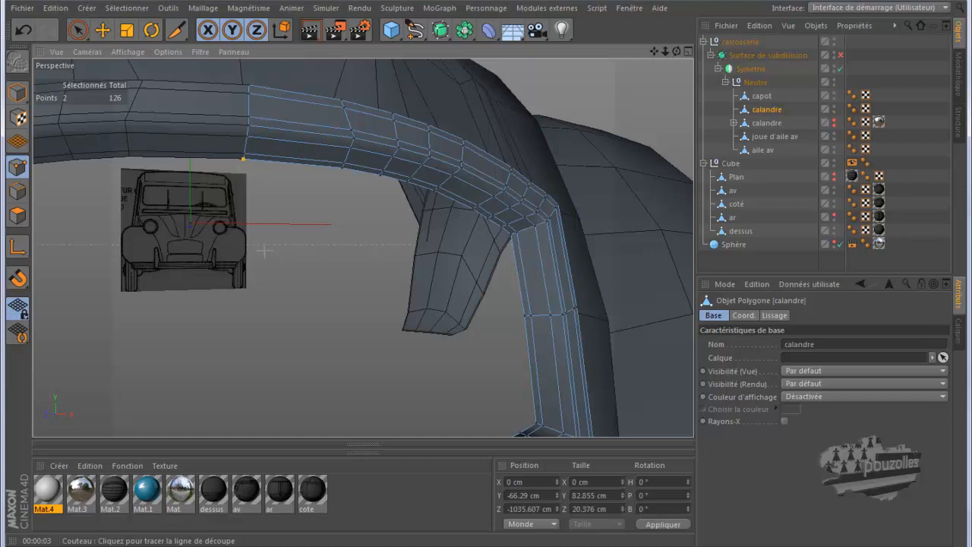
Select all 13 edges of the new loop cut beside the calandre's rear border, from the top centre around to the bottom centre
click(18, 191)
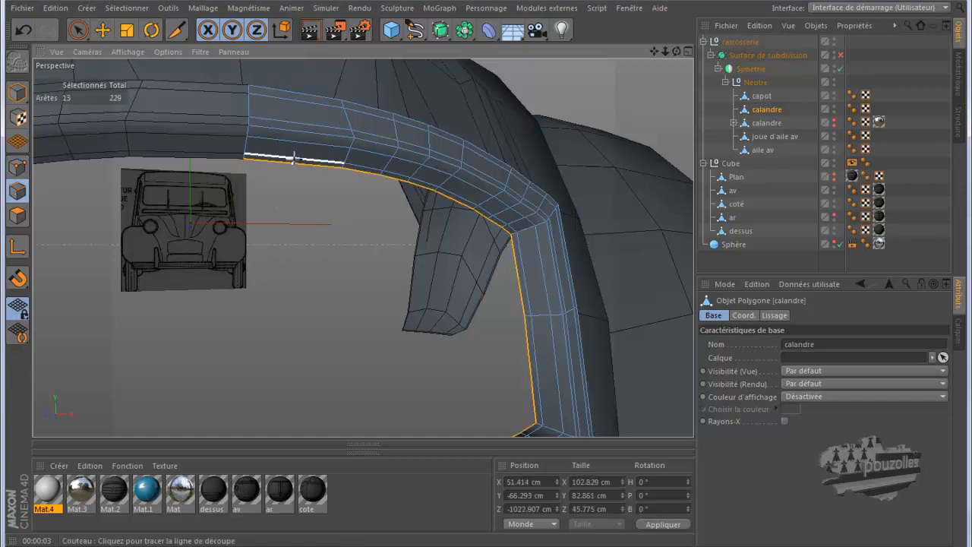
click(103, 30)
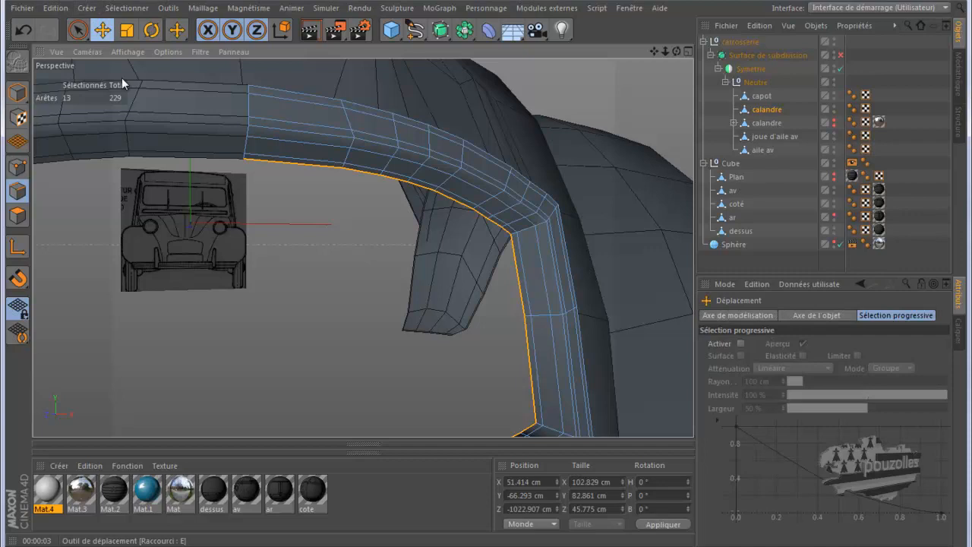
click(297, 159)
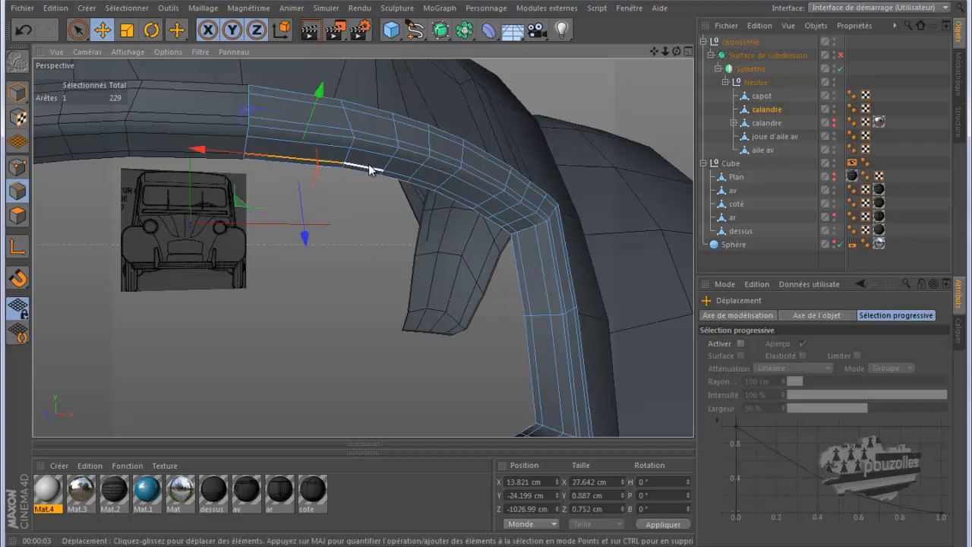
shift+click(386, 171)
shift+click(414, 178)
shift+click(445, 184)
shift+click(465, 197)
shift+click(487, 211)
shift+click(504, 220)
shift+click(511, 228)
shift+click(518, 251)
shift+click(538, 342)
scroll(537, 163, down, 3)
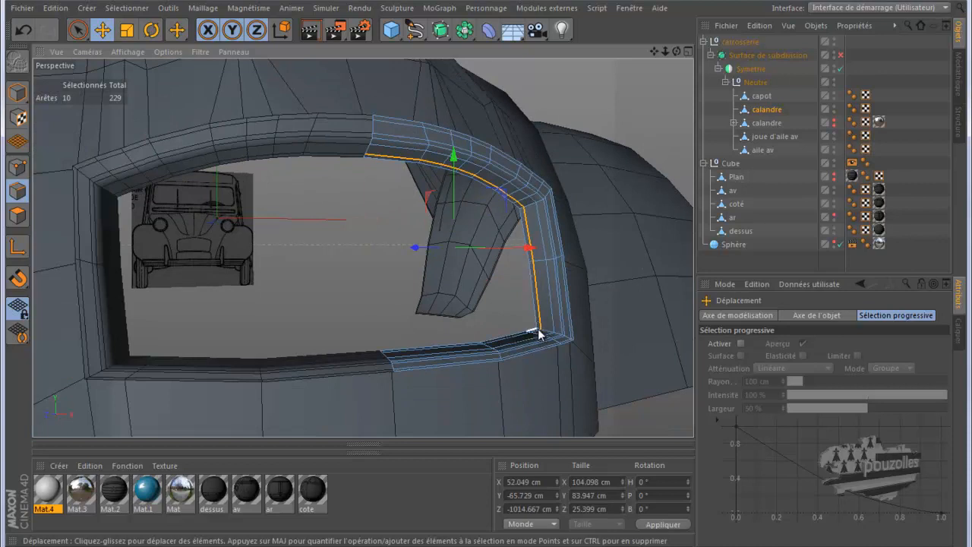
scroll(538, 335, up, 2)
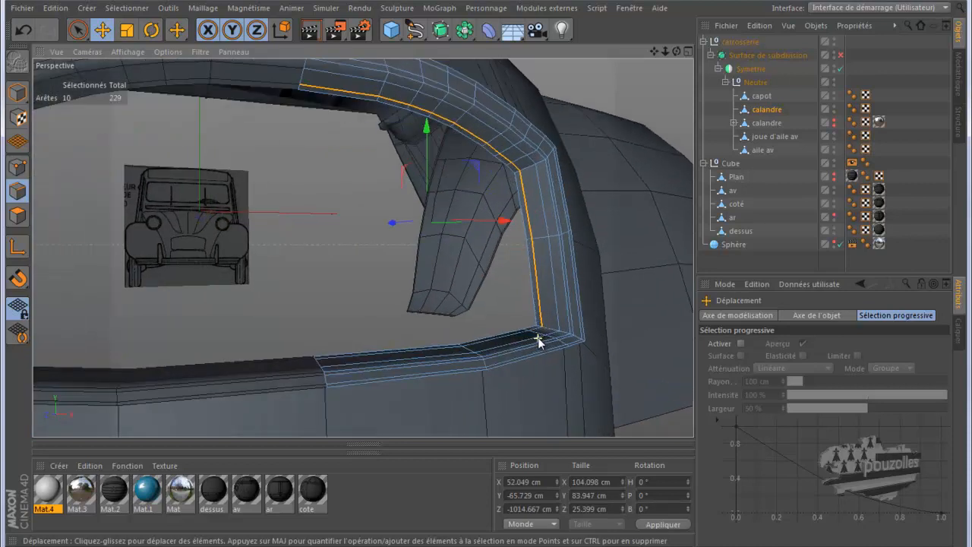
shift+click(537, 332)
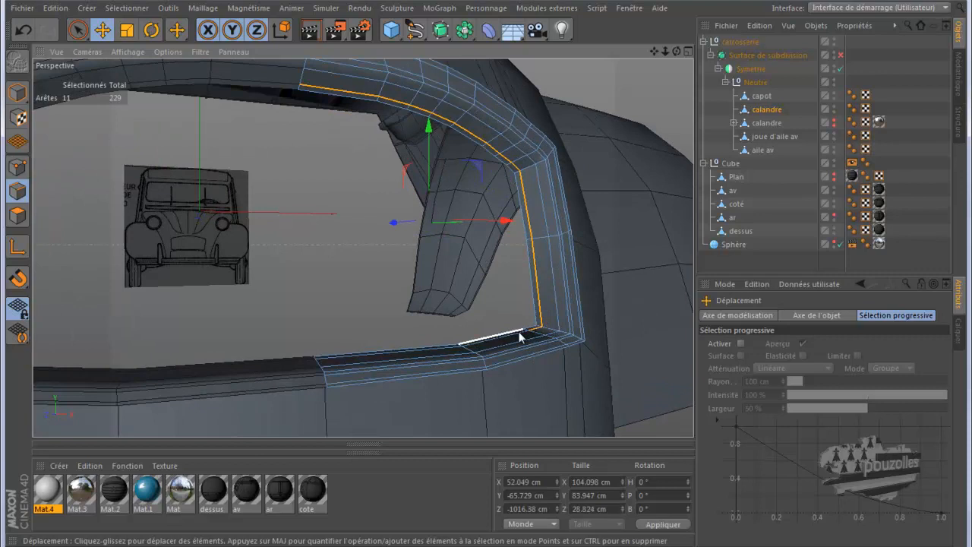
shift+click(507, 341)
shift+click(443, 353)
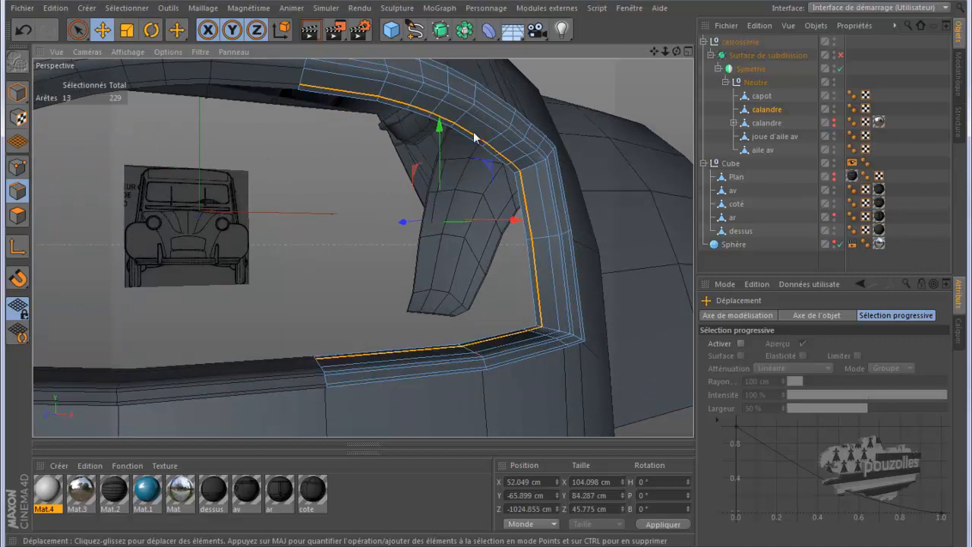
Extrude the selected loop inward by scaling it uniformly in the front view to about 87.8 × 71.1 × 38.6 cm, forming an inner lip
drag(674, 49, 484, 274)
middle_click(291, 225)
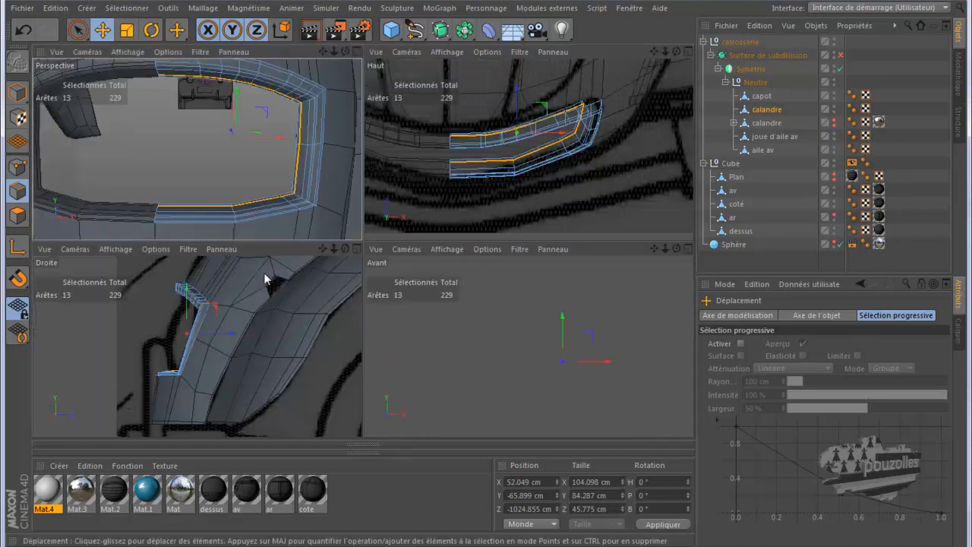
middle_click(488, 375)
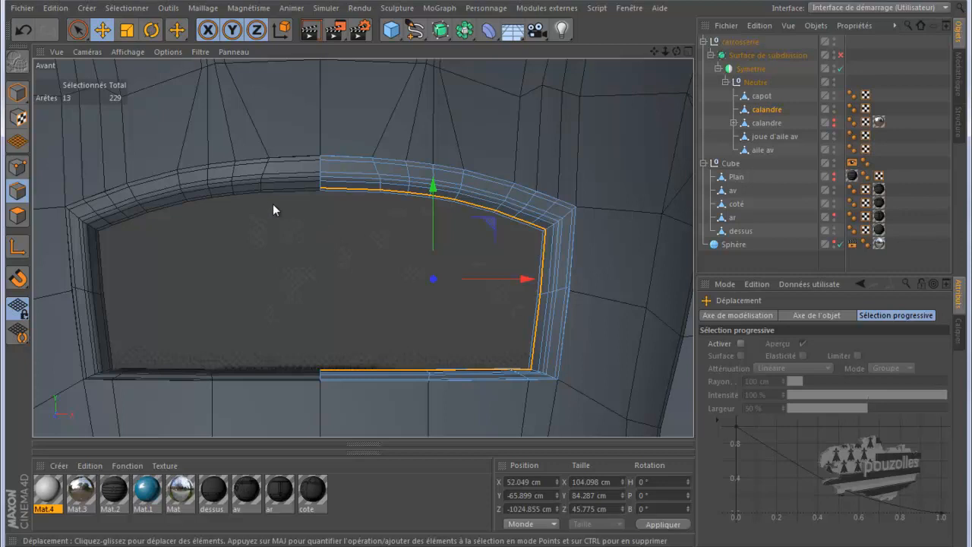
click(127, 30)
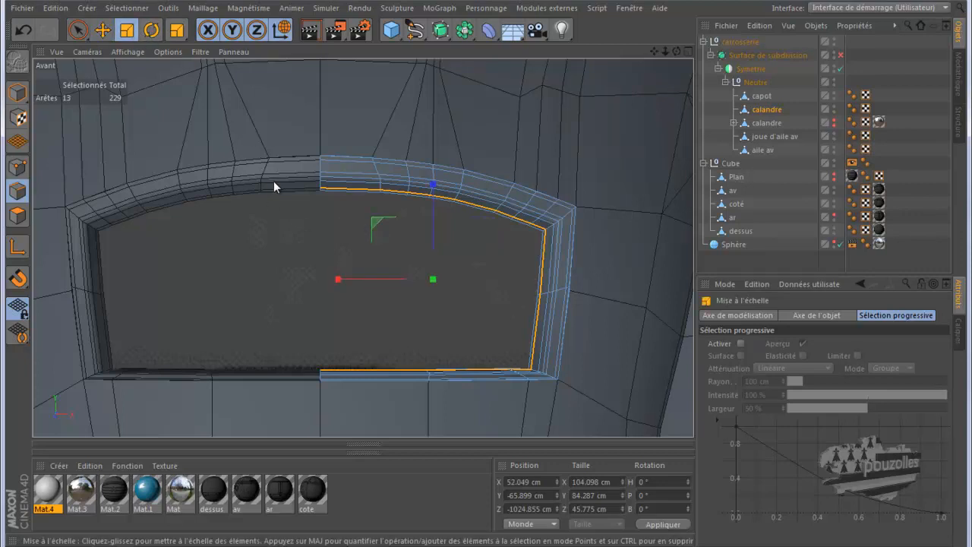
key(y)
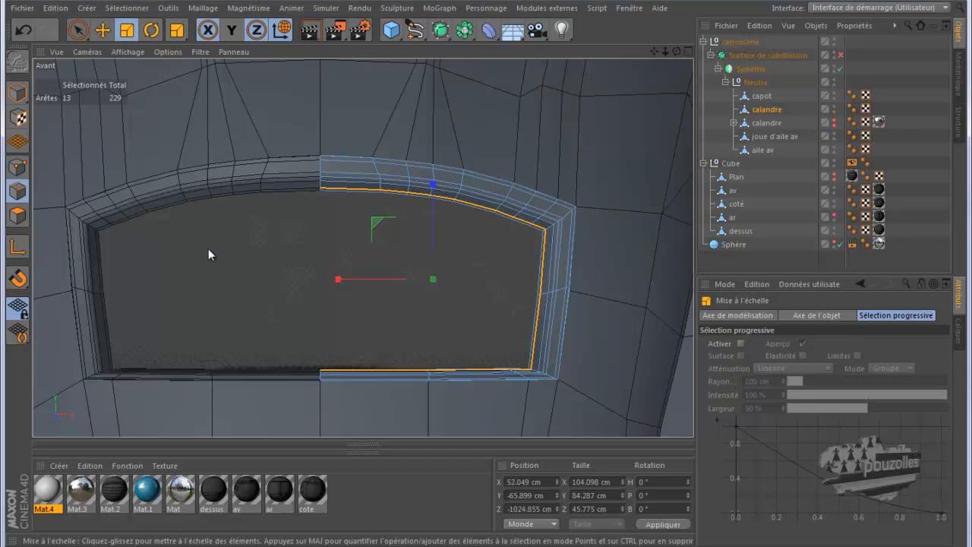
click(232, 31)
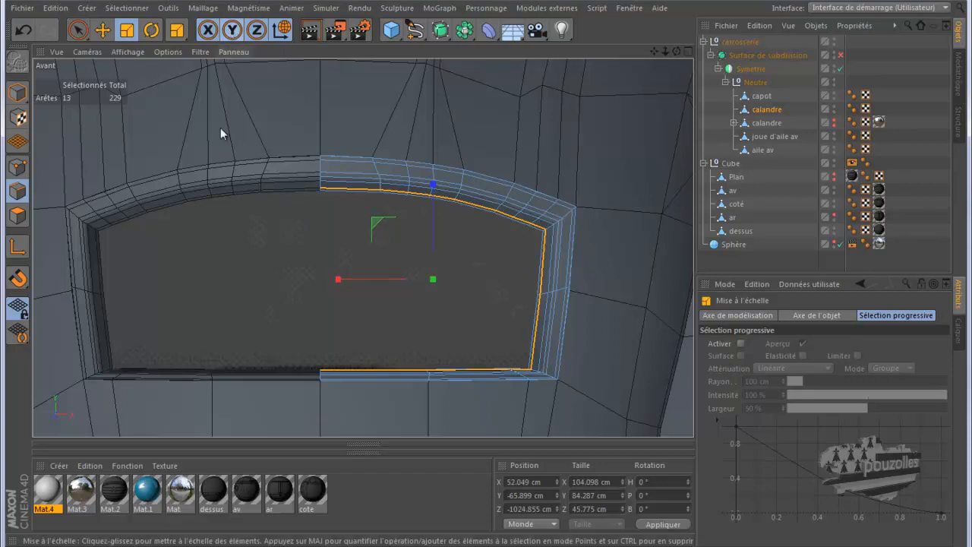
click(251, 241)
click(28, 30)
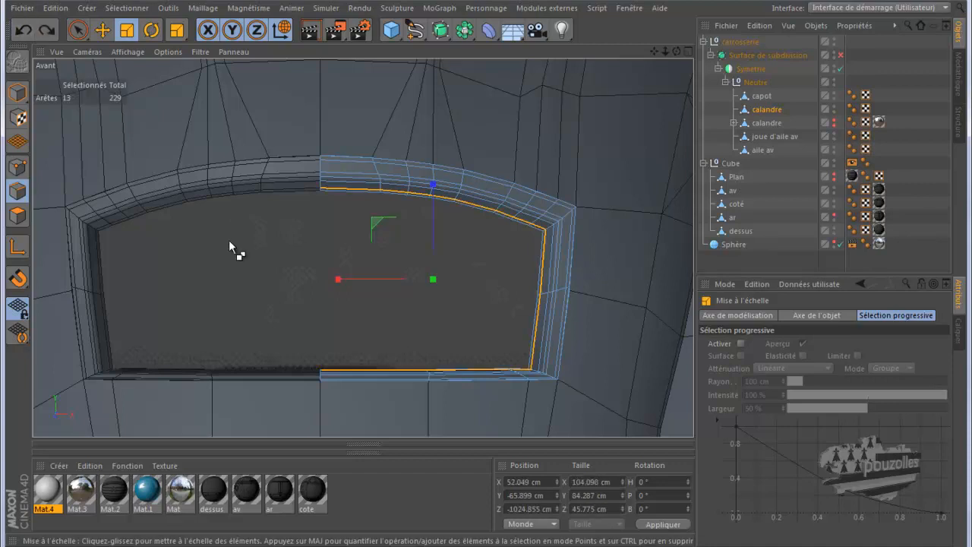
drag(228, 241, 178, 289)
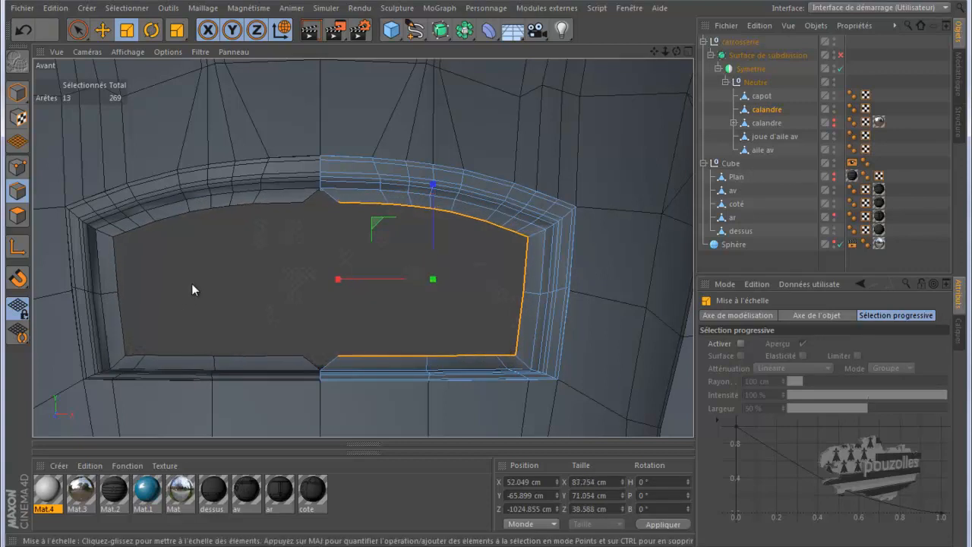
Move the extruded lip's free edges rearward in the perspective view to about Z -1018.96 cm
middle_click(205, 272)
middle_click(222, 192)
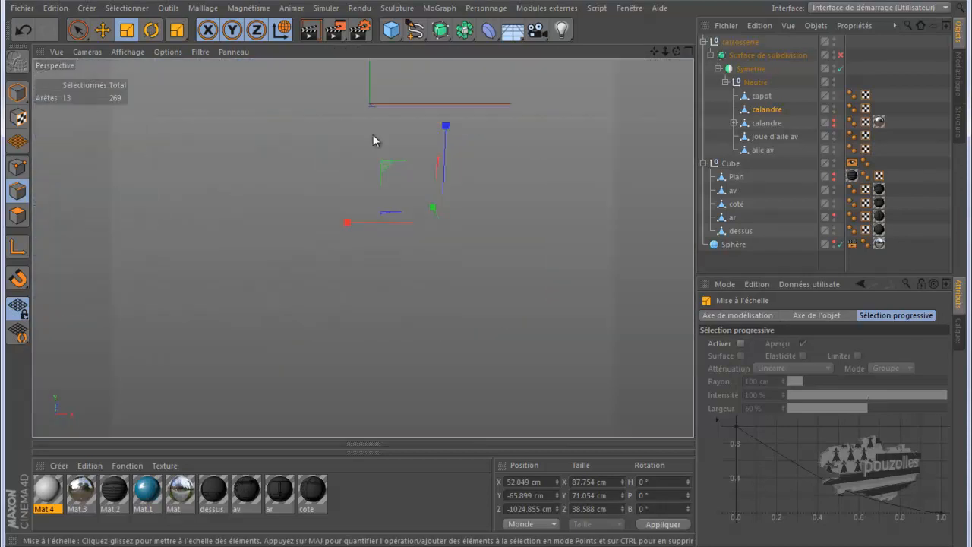
drag(677, 51, 486, 275)
click(102, 31)
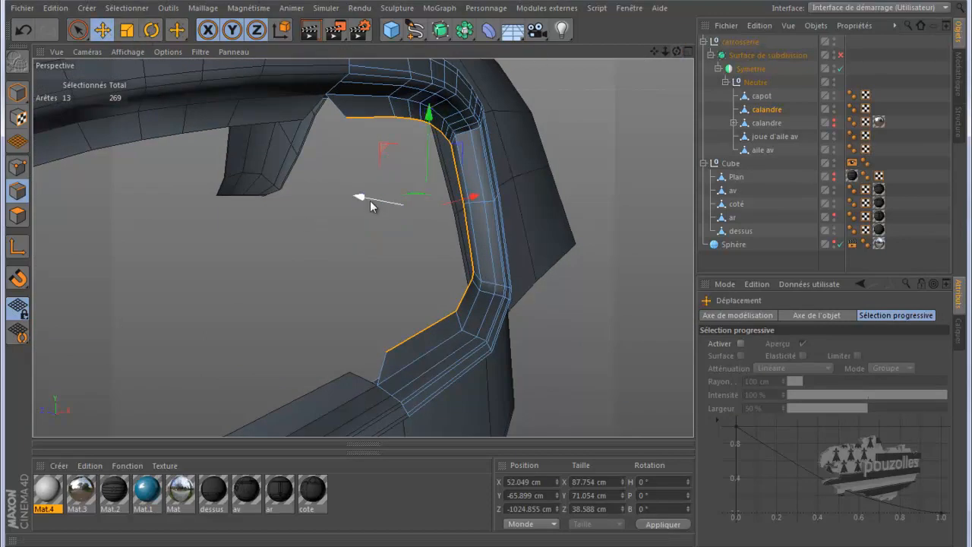
drag(362, 197, 352, 200)
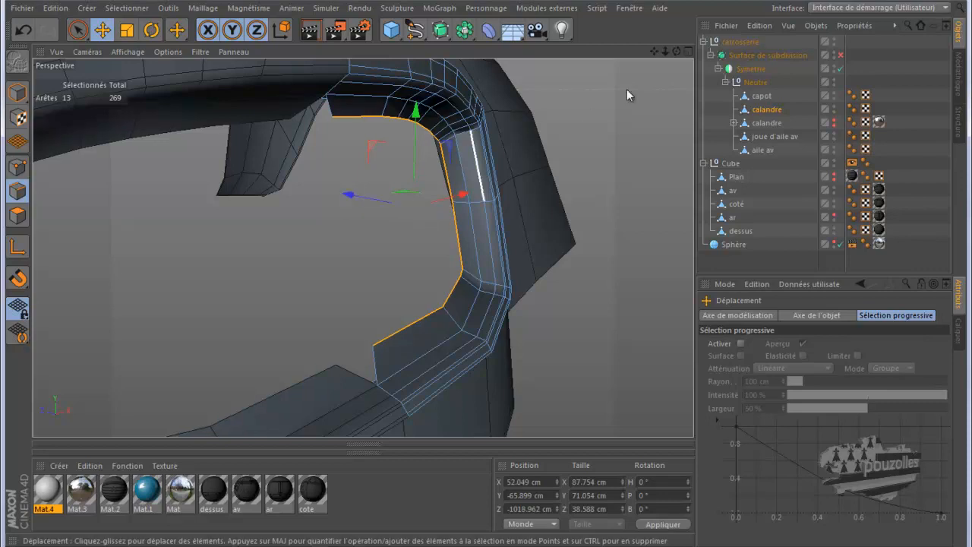
Inspect the new inner lip from the side and compare it with the front-view grille reference photo
mouse_move(483, 274)
alt+mouse_down()
mouse_move(470, 273)
mouse_move(498, 275)
mouse_move(486, 278)
alt+mouse_up()
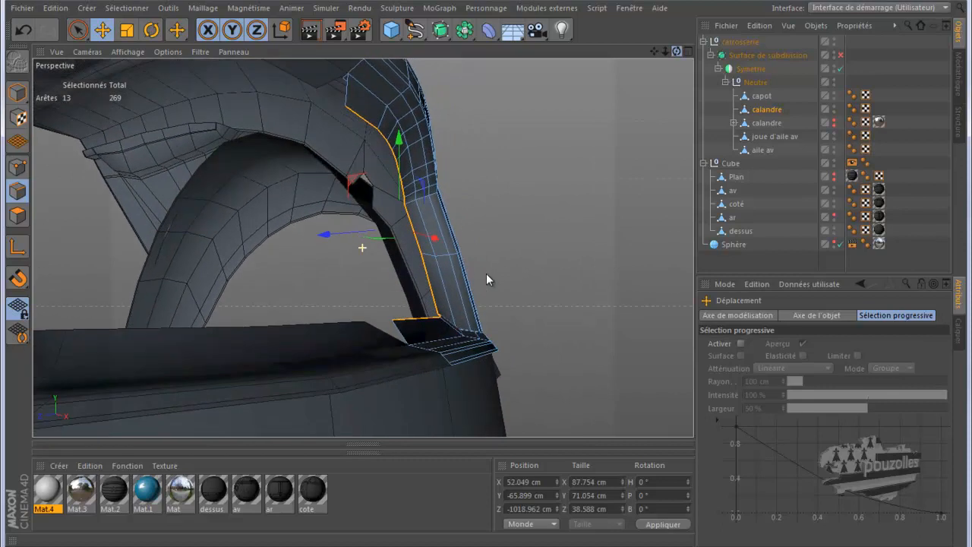
mouse_move(234, 546)
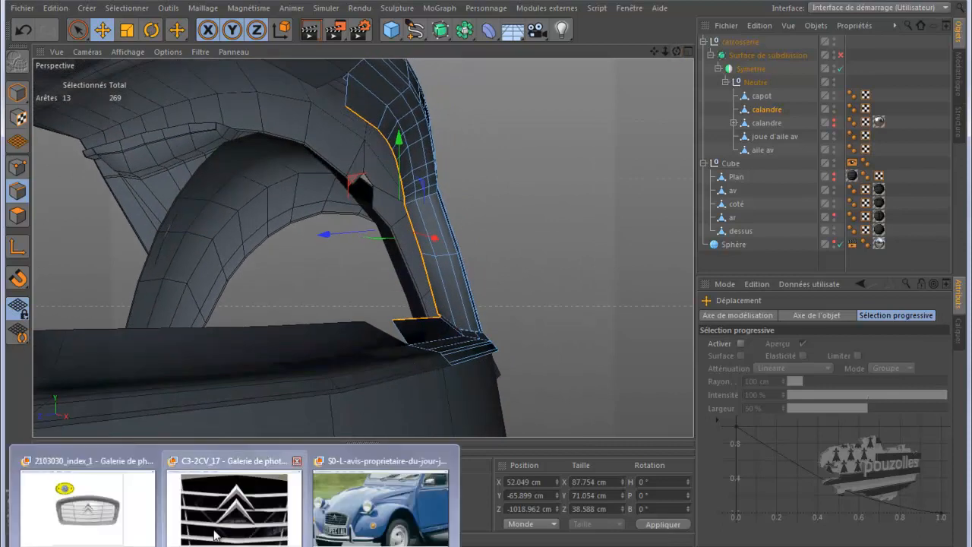
mouse_move(129, 523)
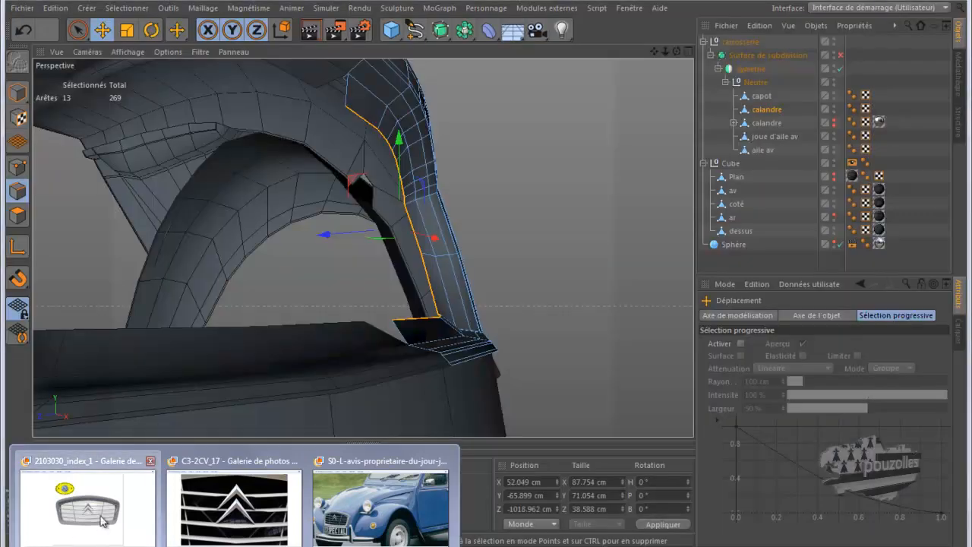
click(114, 509)
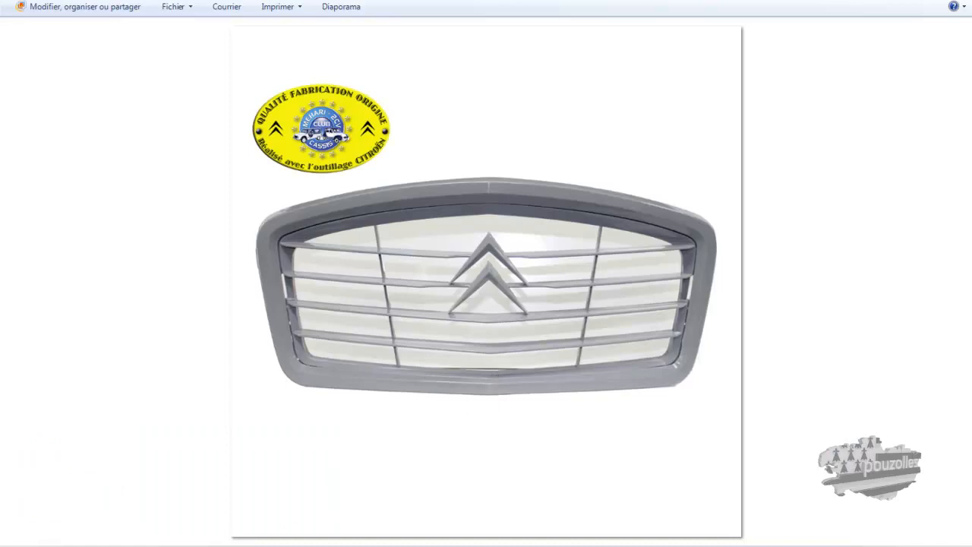
click(193, 545)
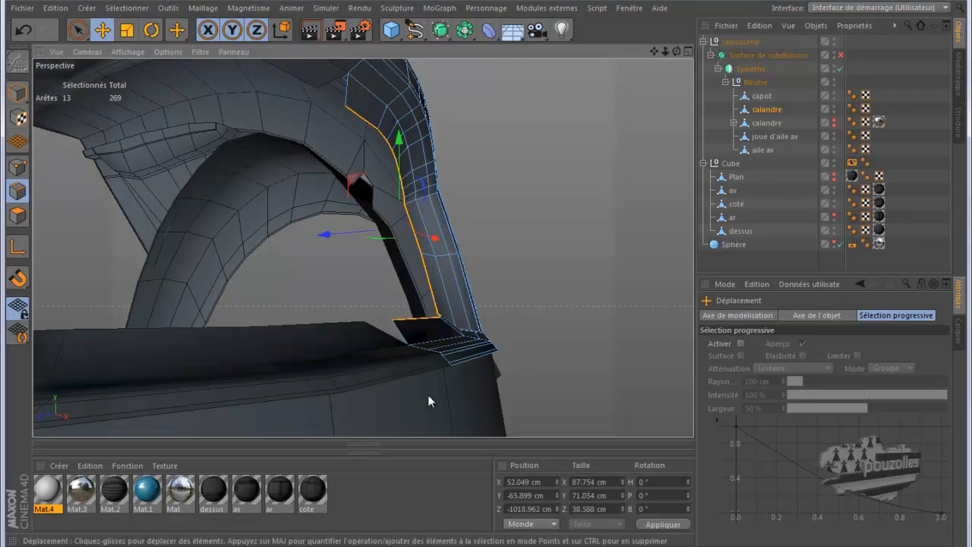
Select the four points along the lip's lower free edge and lower them slightly to about Y -103.75 cm
alt+drag(475, 280, 481, 278)
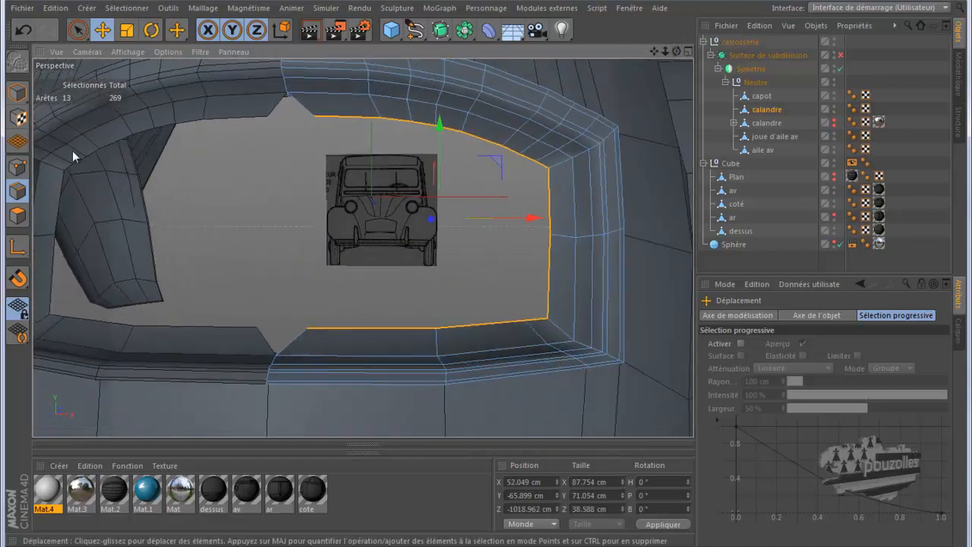
click(17, 166)
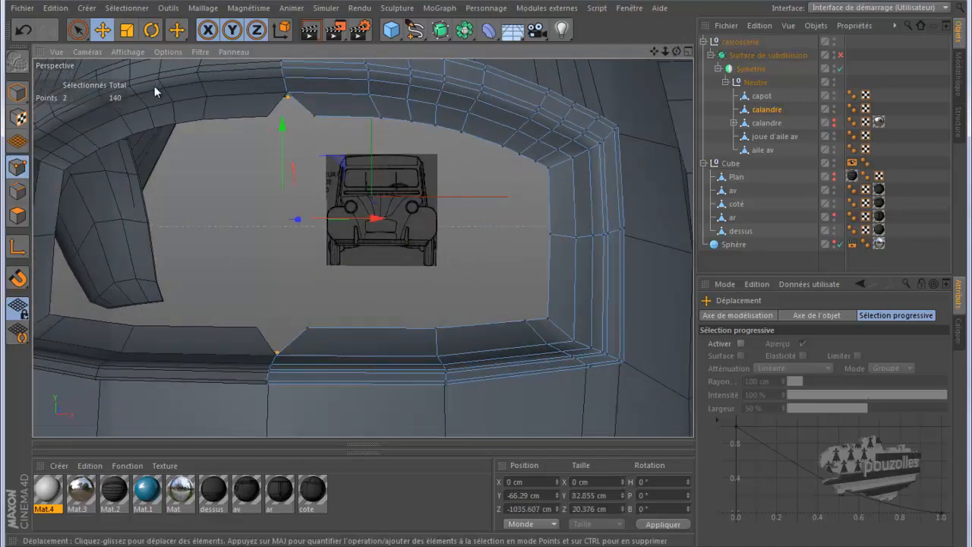
click(78, 29)
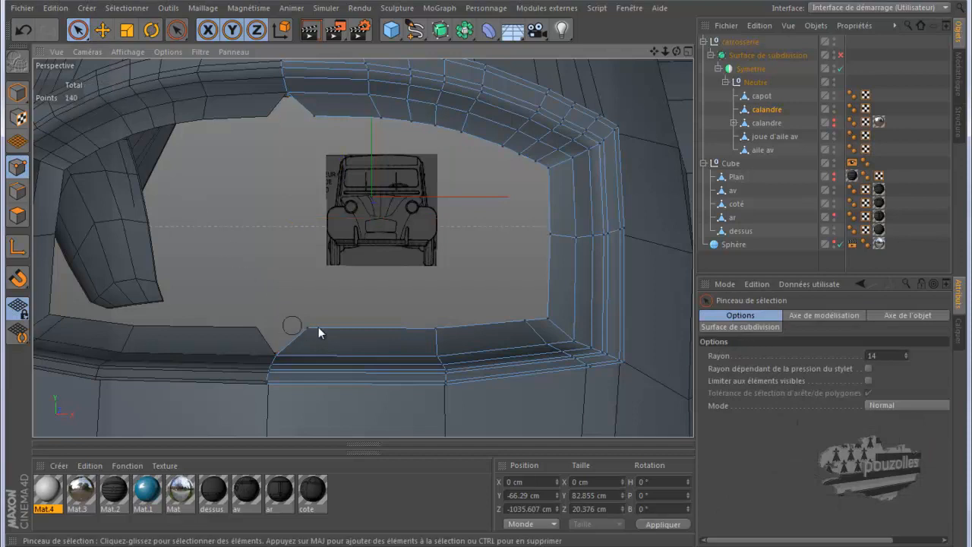
drag(549, 319, 548, 319)
drag(435, 229, 435, 229)
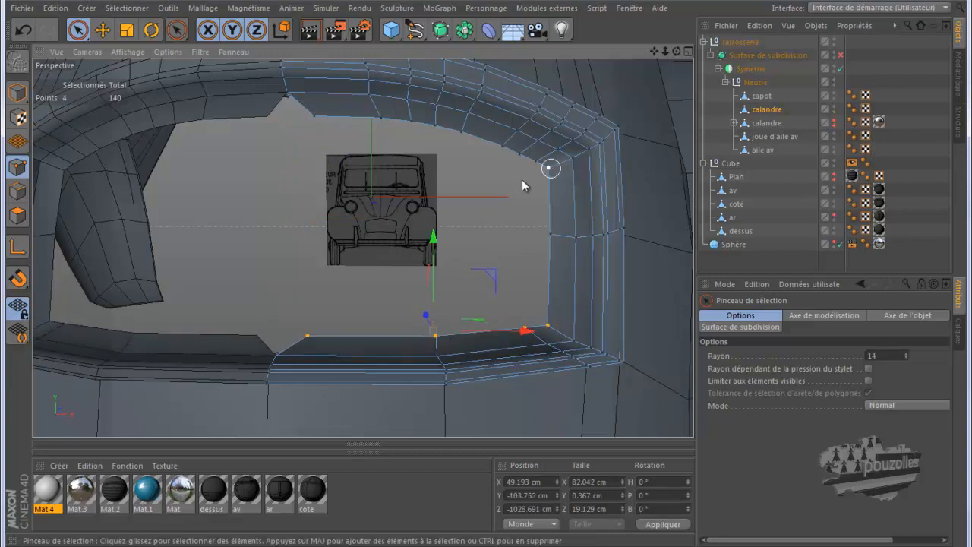
In the front view, select the three points on the inner lip's outer side edge and move them outward to about X 94.6 cm
alt+drag(479, 194, 441, 207)
middle_click(335, 371)
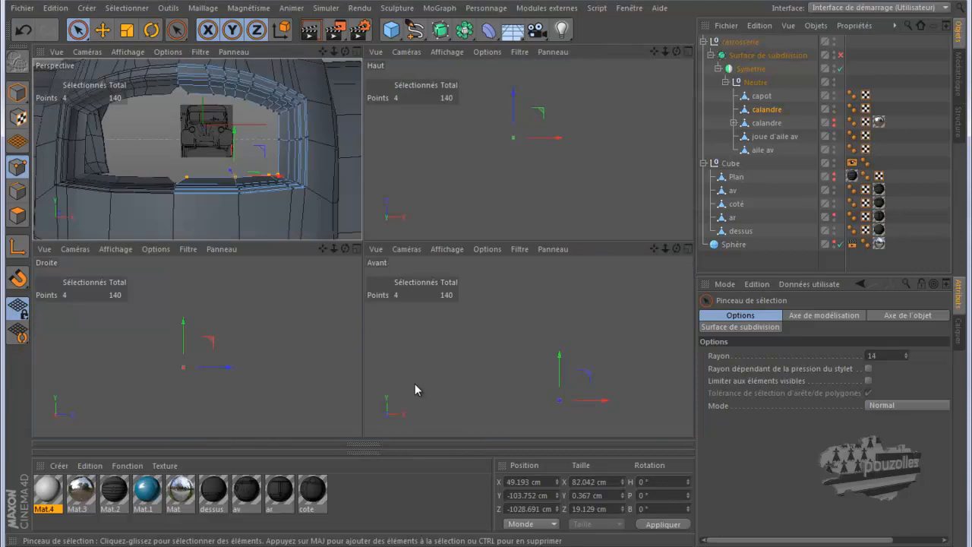
middle_click(424, 378)
middle_click(425, 378)
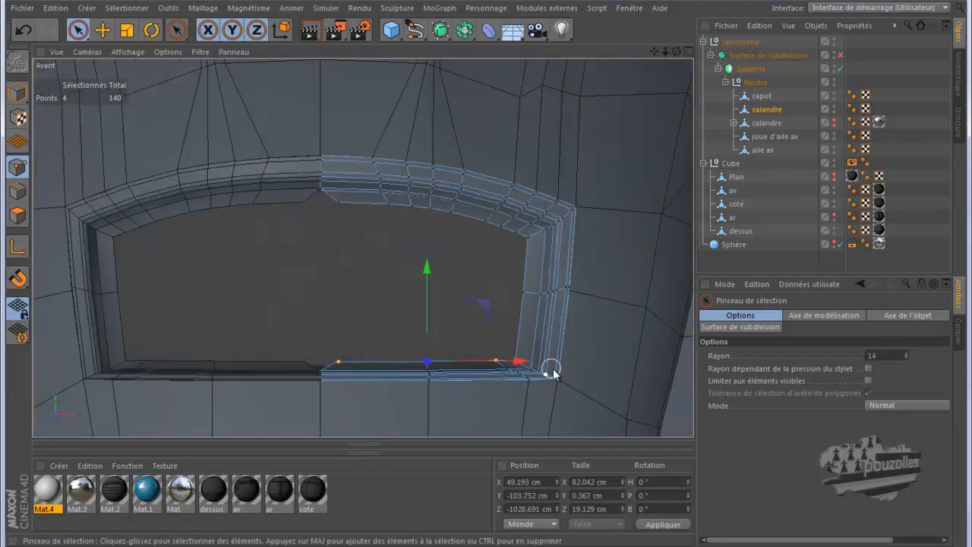
scroll(554, 371, up, 1)
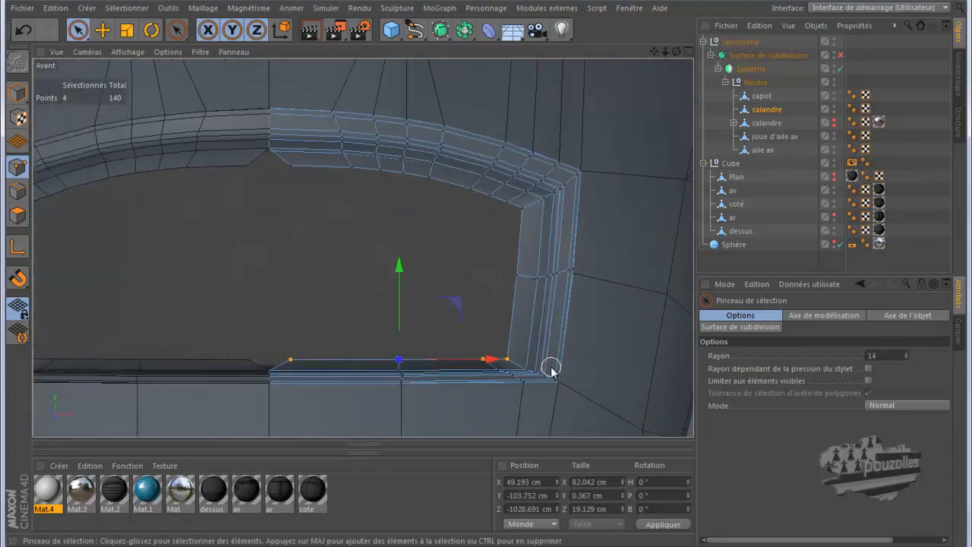
click(523, 210)
mouse_move(513, 262)
shift+mouse_down()
mouse_move(506, 354)
mouse_move(510, 329)
shift+mouse_up()
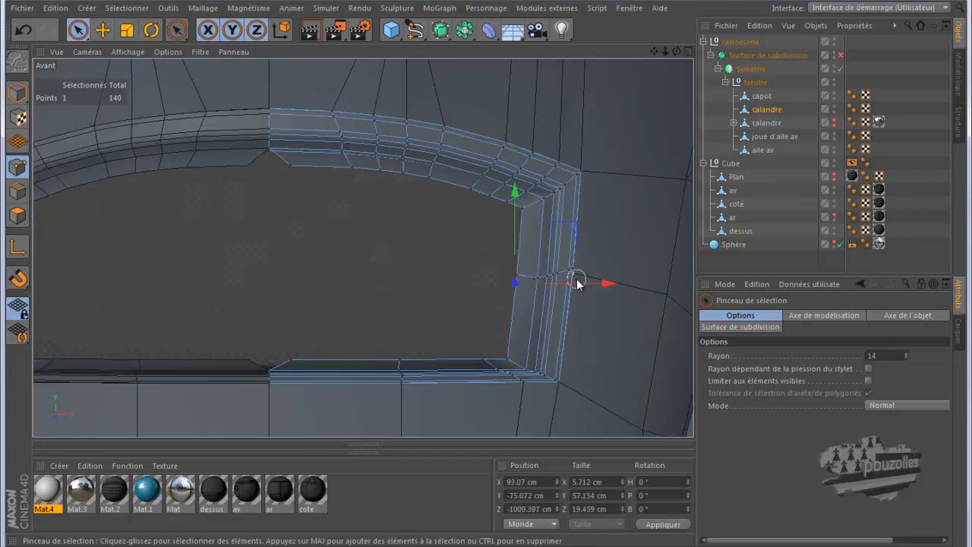
mouse_move(521, 217)
mouse_down()
mouse_move(504, 352)
mouse_move(524, 338)
mouse_up()
drag(604, 286, 608, 287)
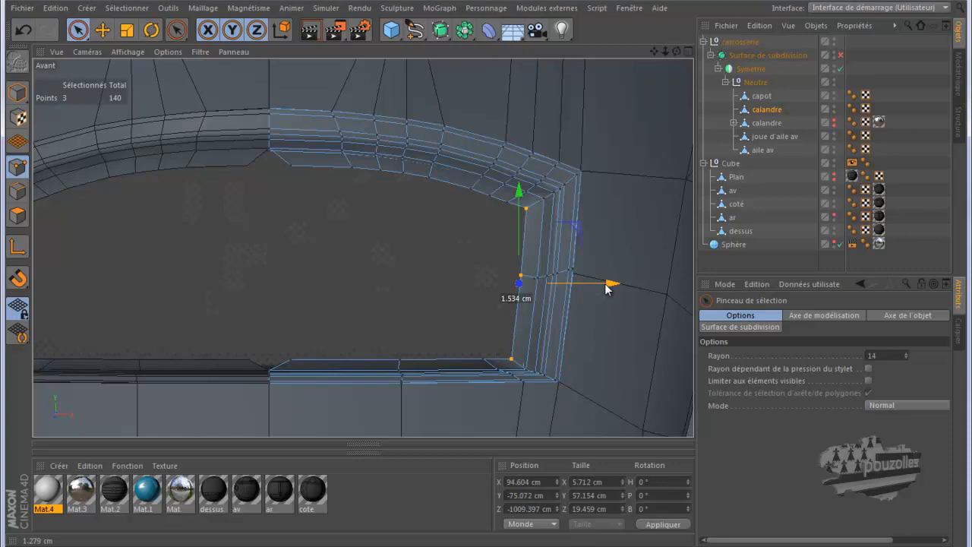
Align the inner lip's upper and lower end points with the symmetry plane at X 0 cm, and switch to polygon mode
click(290, 164)
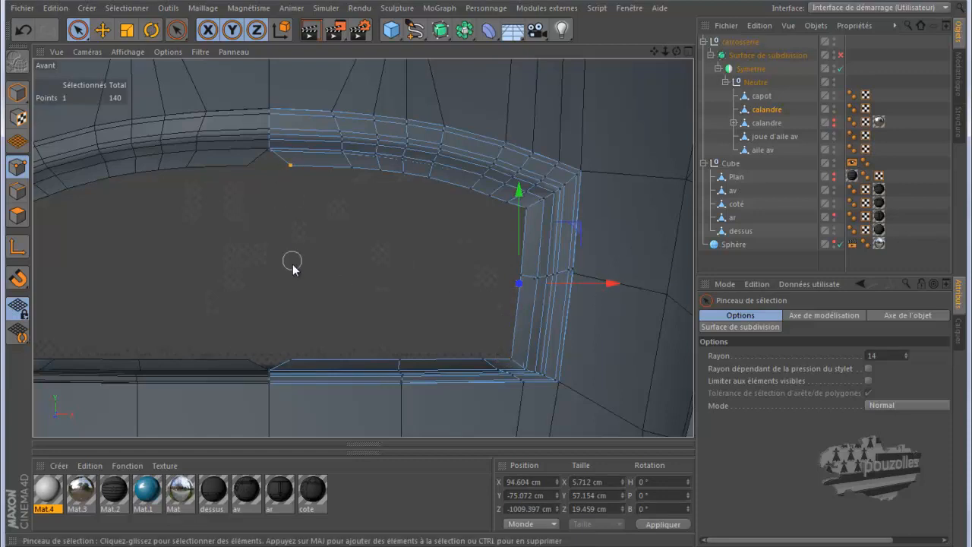
shift+click(290, 359)
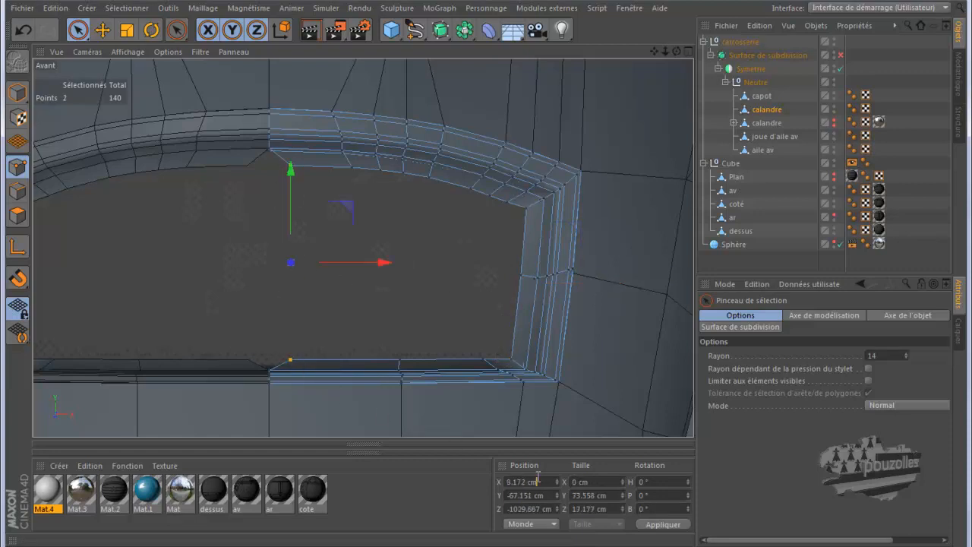
key(Return)
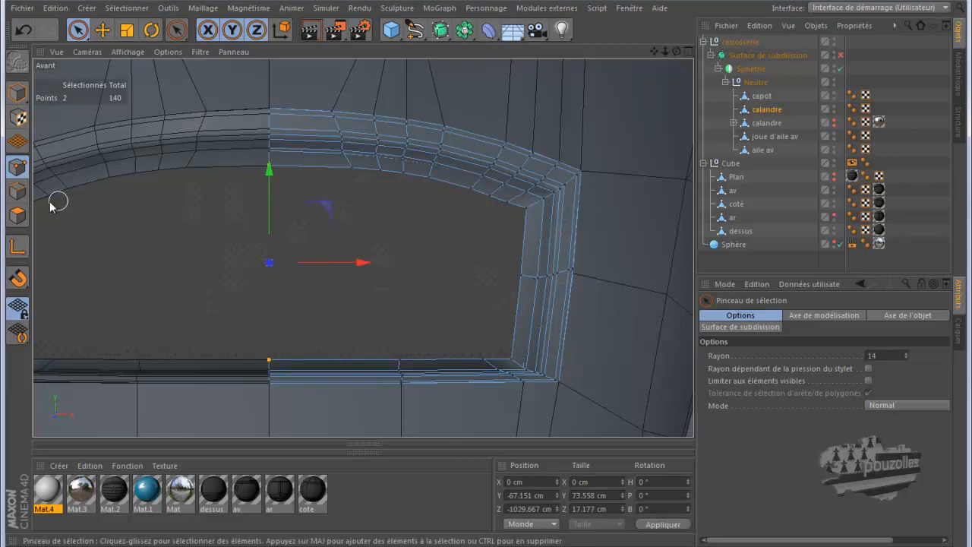
click(17, 216)
click(328, 176)
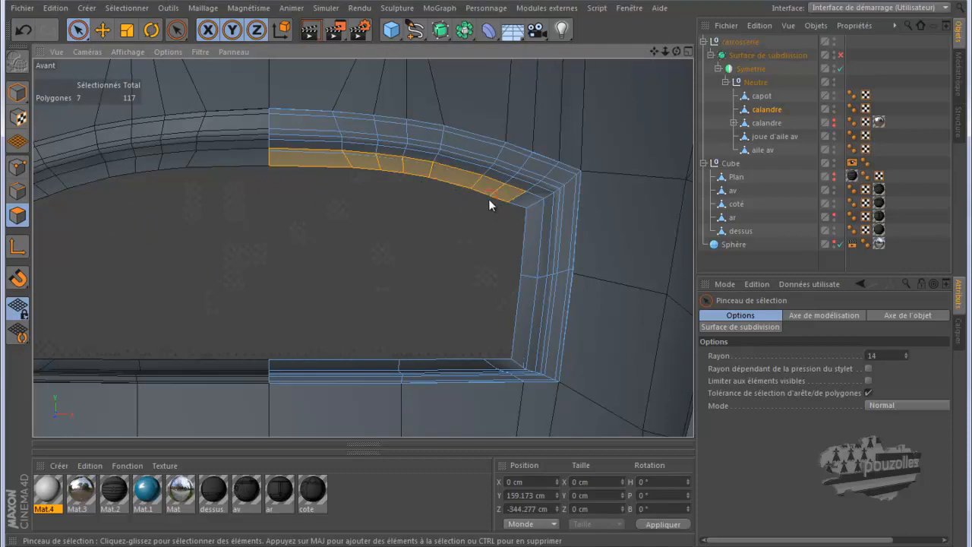
drag(499, 209, 523, 214)
drag(524, 263, 520, 332)
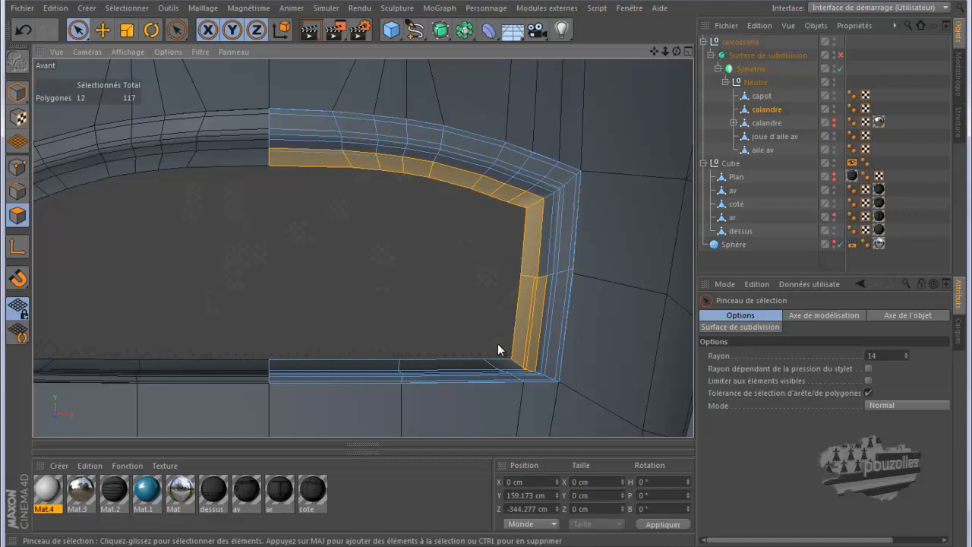
scroll(555, 372, up, 2)
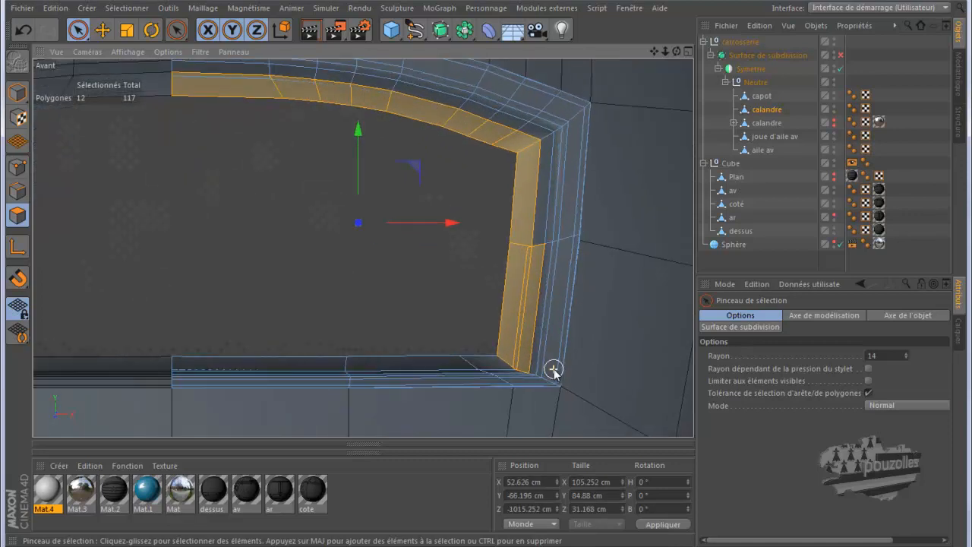
Select all the inner lip's polygons with selection limited to visible elements, and split them into a separate object
click(868, 381)
click(250, 150)
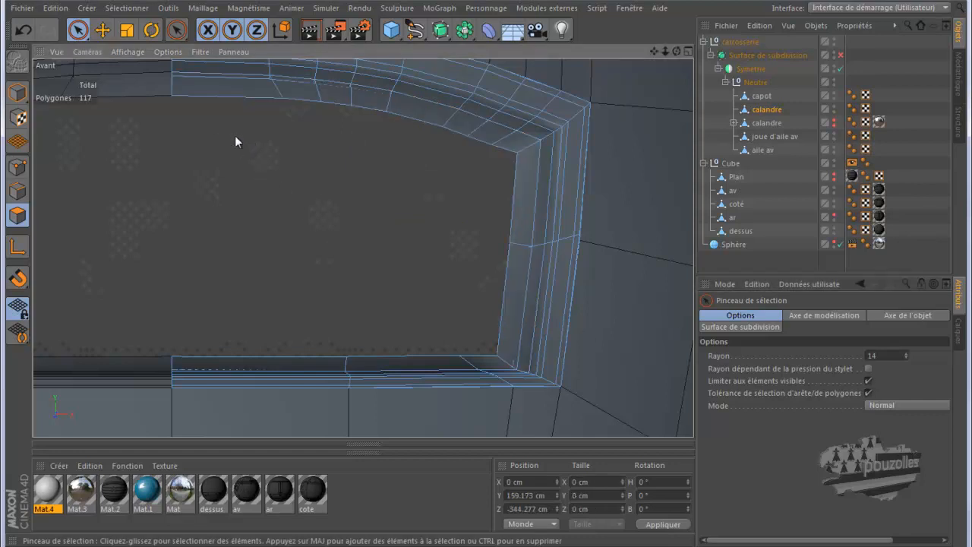
click(259, 104)
drag(337, 111, 404, 124)
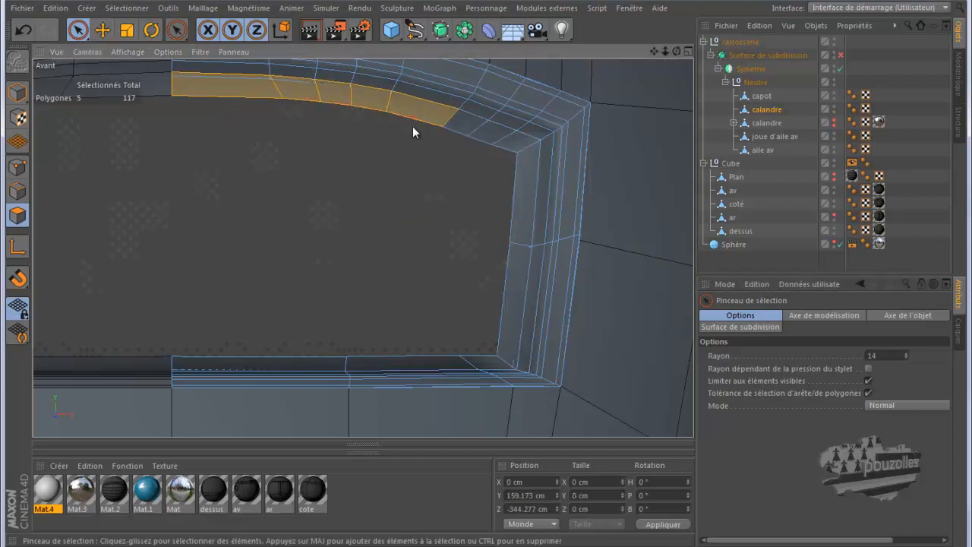
drag(508, 175, 502, 260)
drag(478, 354, 319, 356)
right_click(167, 172)
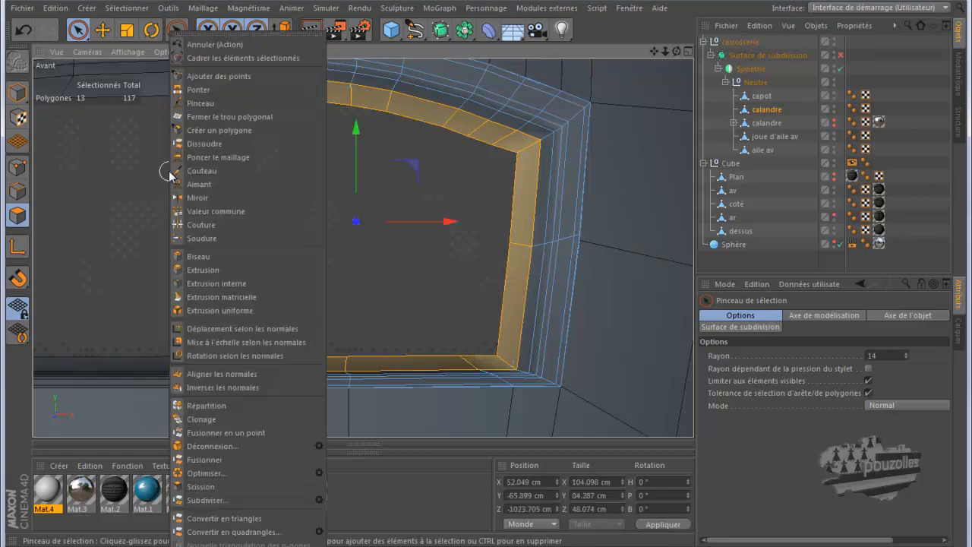
click(207, 486)
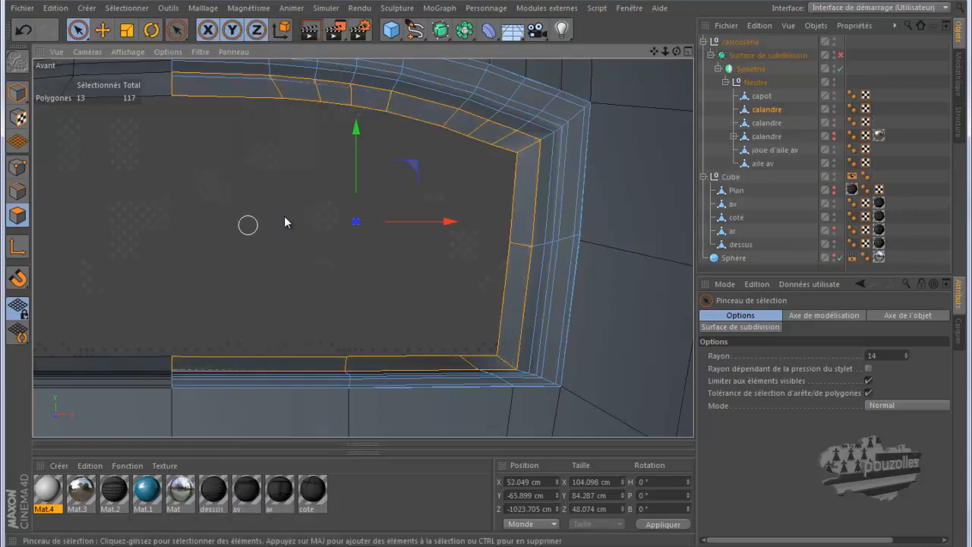
Delete the lip polygons from the original calandre object, and make the split-off lip object its child
click(766, 112)
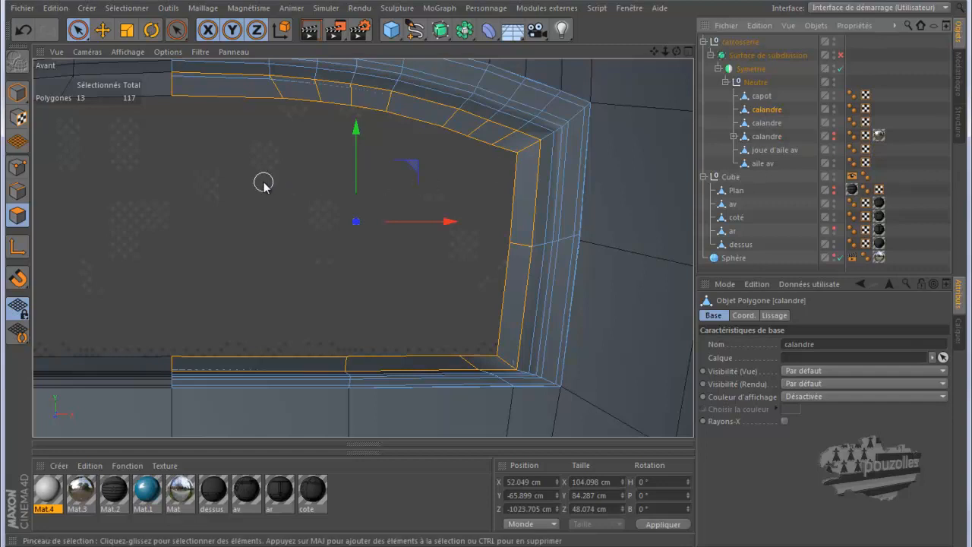
key(Delete)
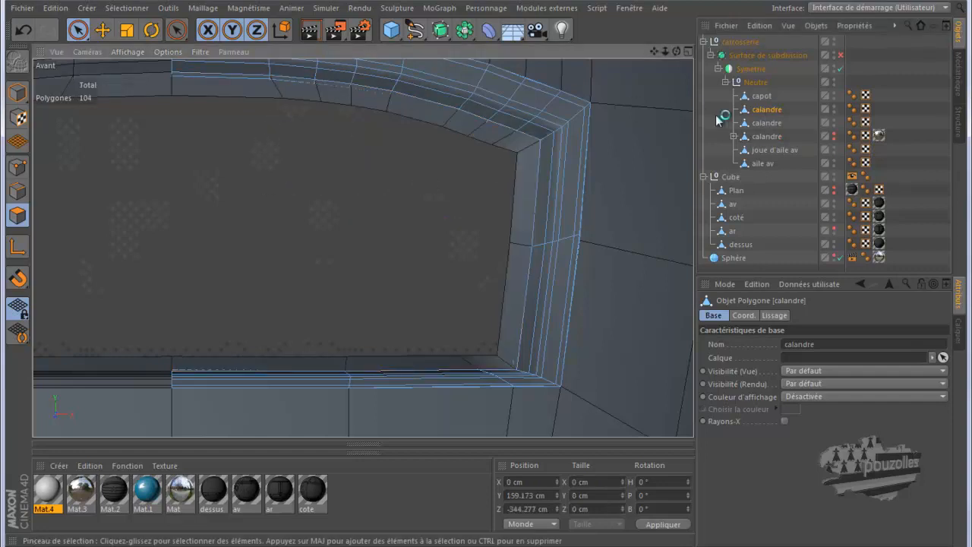
click(756, 124)
drag(757, 131, 769, 115)
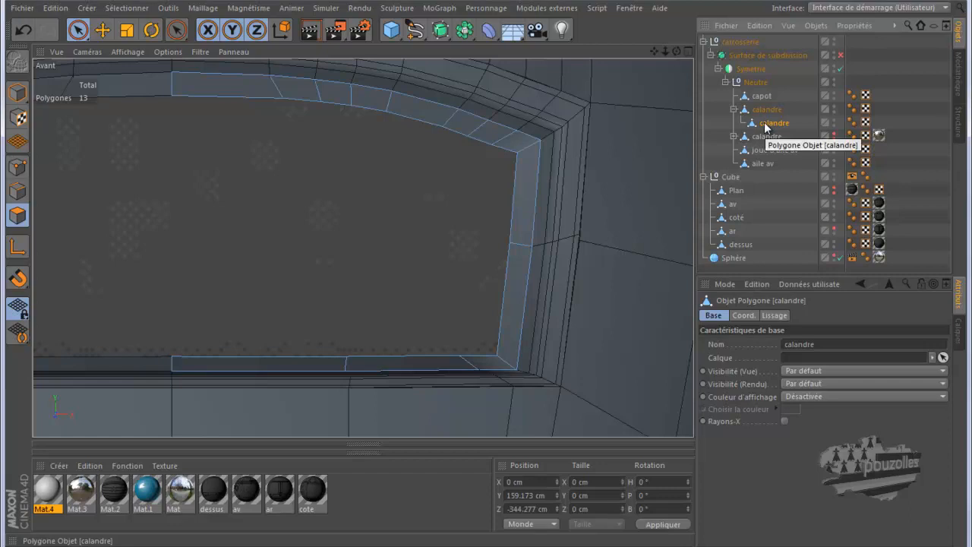
In the perspective view, move the separated lip's free edges slightly forward to about Z -1020.46 cm
middle_click(397, 202)
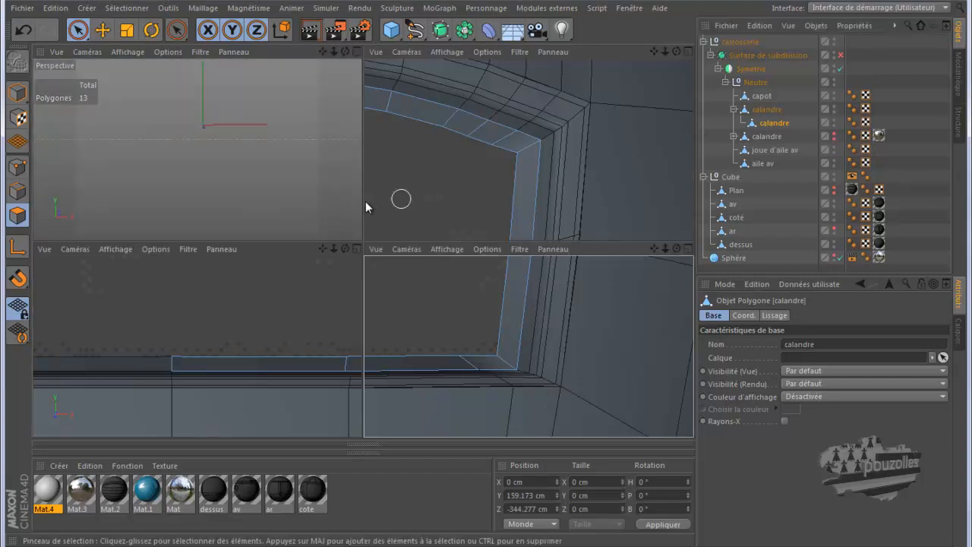
middle_click(285, 210)
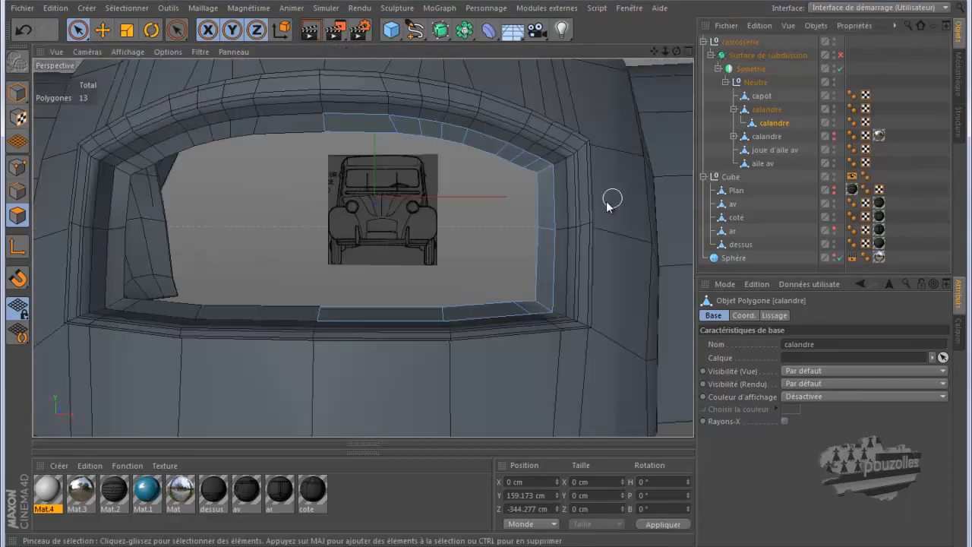
scroll(387, 266, down, 10)
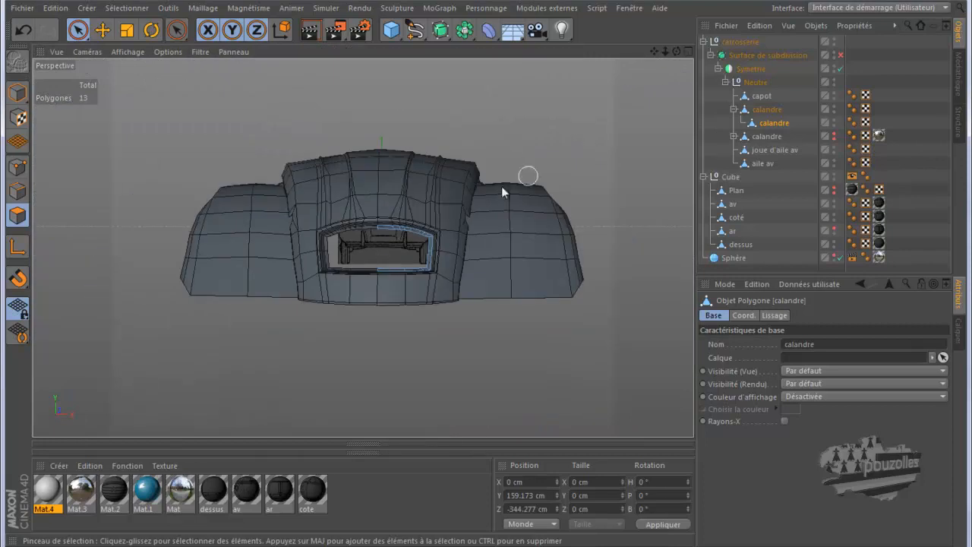
scroll(393, 226, up, 1)
scroll(393, 227, up, 3)
drag(676, 52, 490, 267)
click(387, 216)
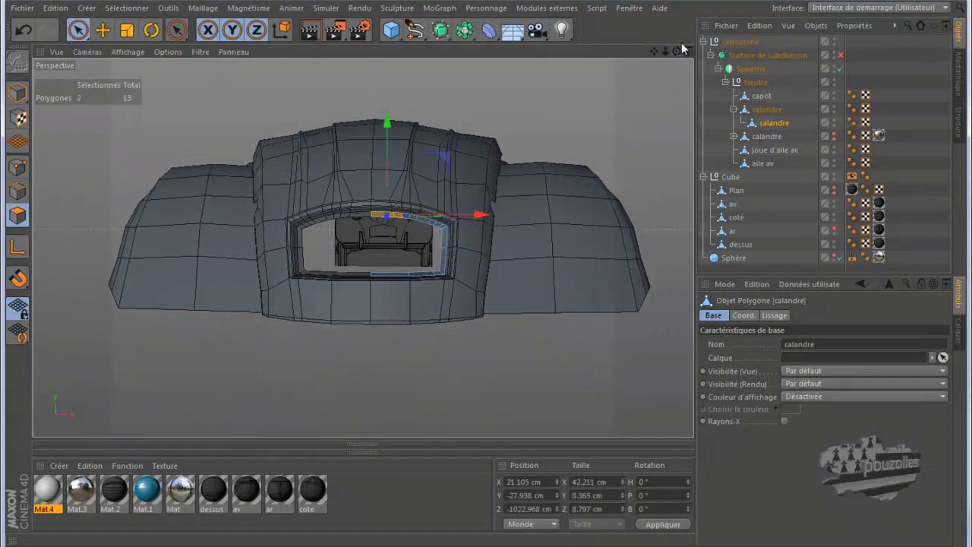
drag(677, 51, 486, 274)
scroll(425, 277, up, 3)
scroll(422, 259, up, 5)
scroll(422, 259, down, 8)
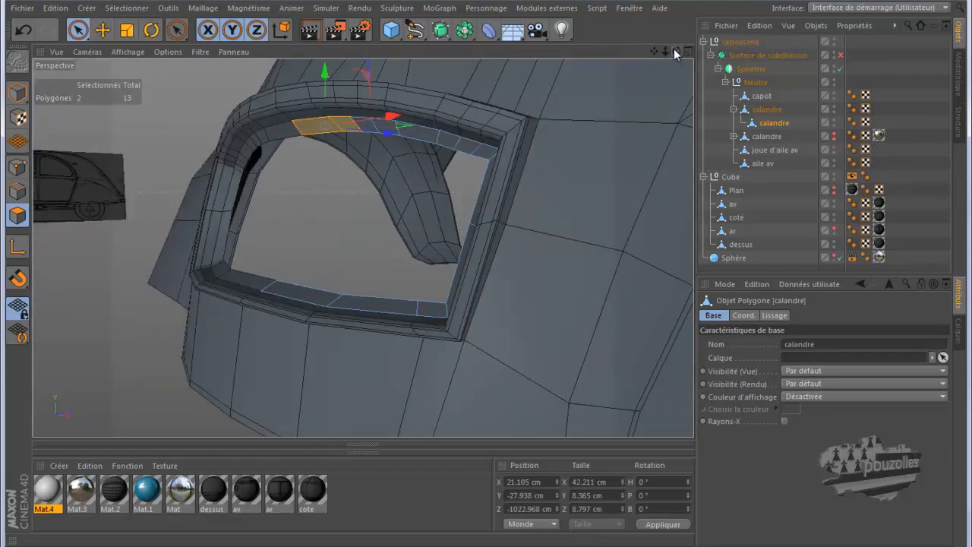
drag(486, 274, 490, 274)
click(18, 191)
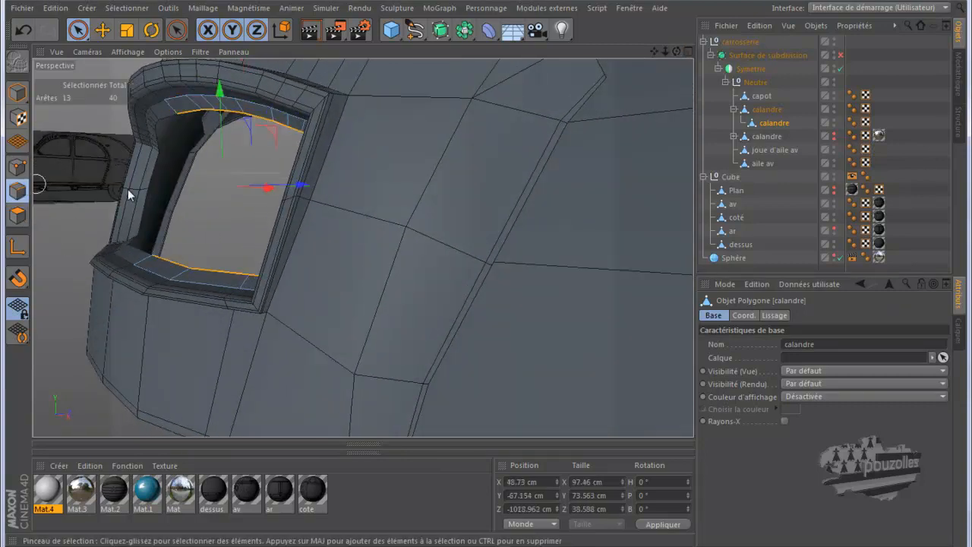
drag(299, 185, 297, 189)
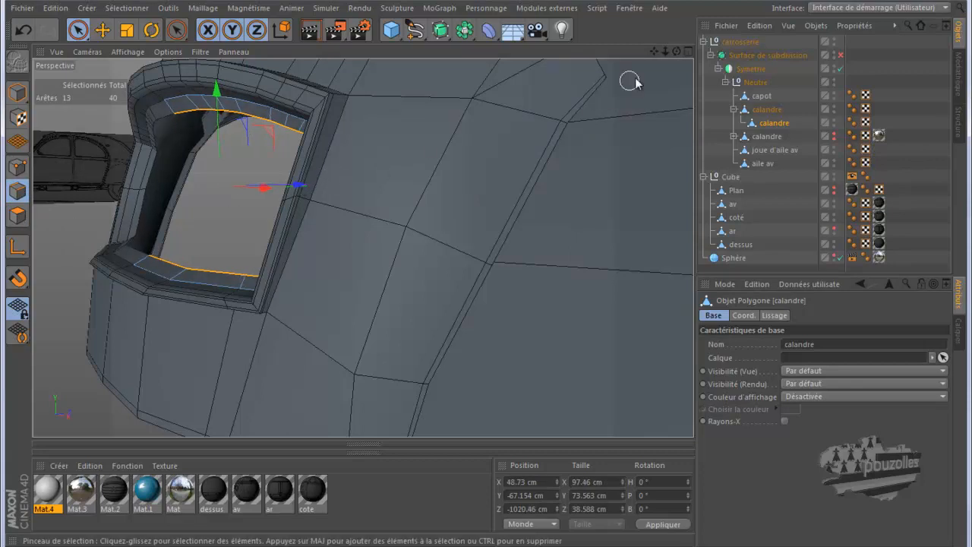
Render the perspective view with the subdivision surface enabled to check the grille lip, and turn the subdivision off again
drag(676, 51, 491, 274)
scroll(536, 271, down, 3)
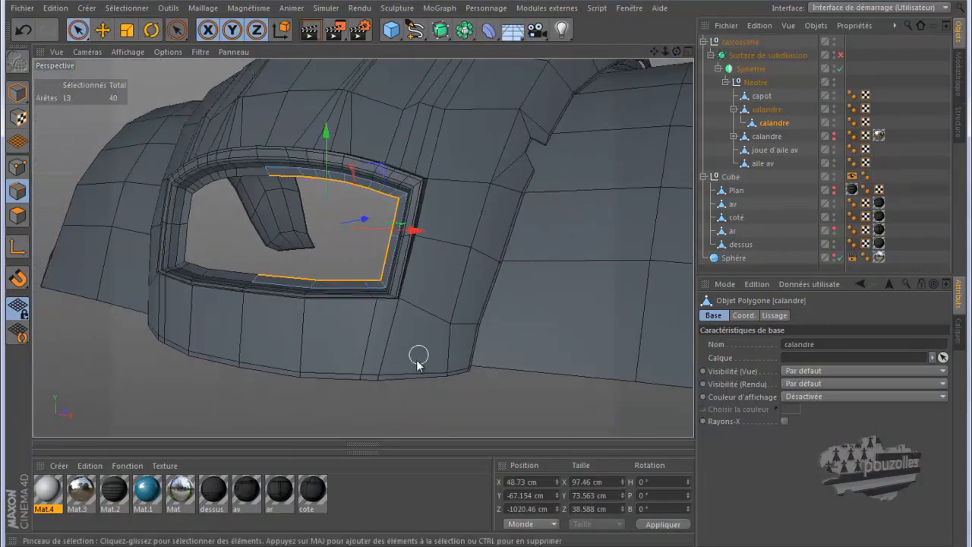
click(402, 416)
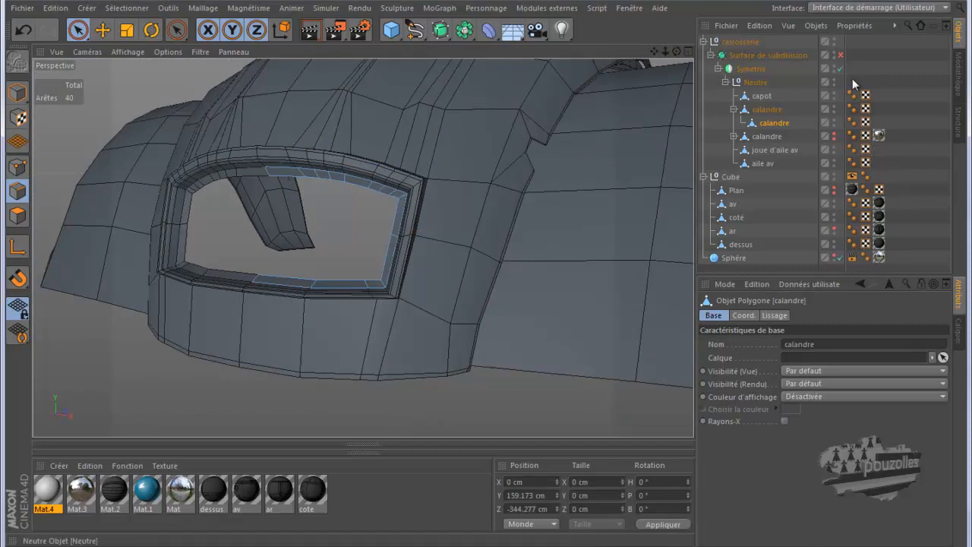
click(840, 55)
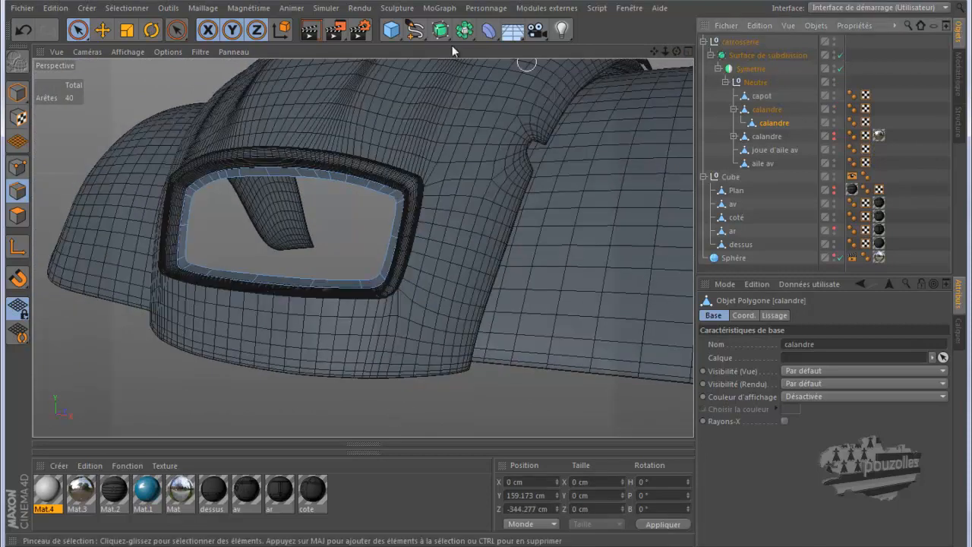
click(309, 33)
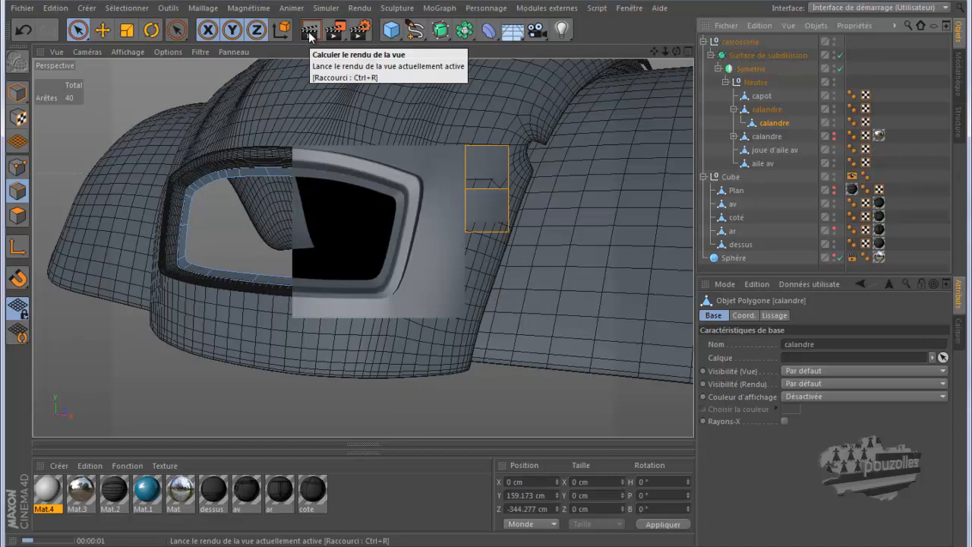
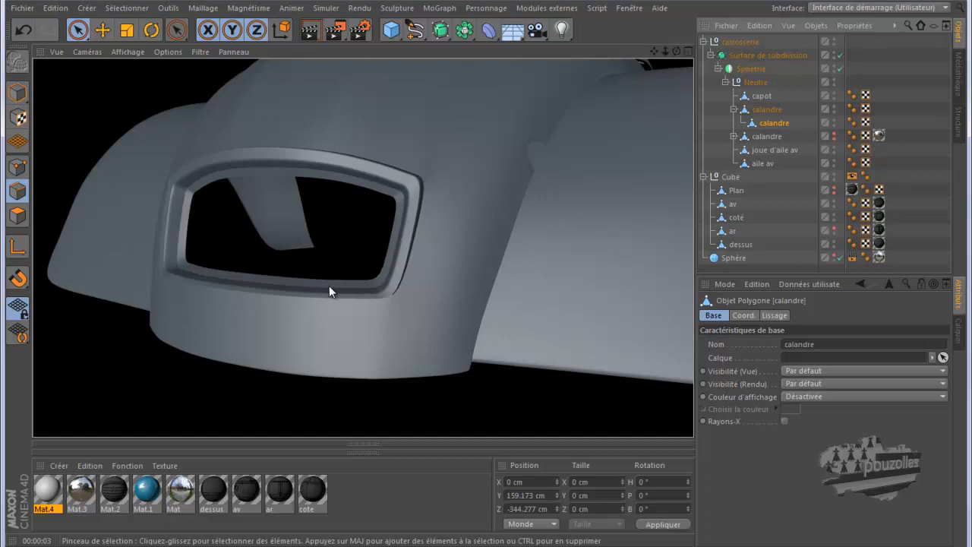
click(775, 124)
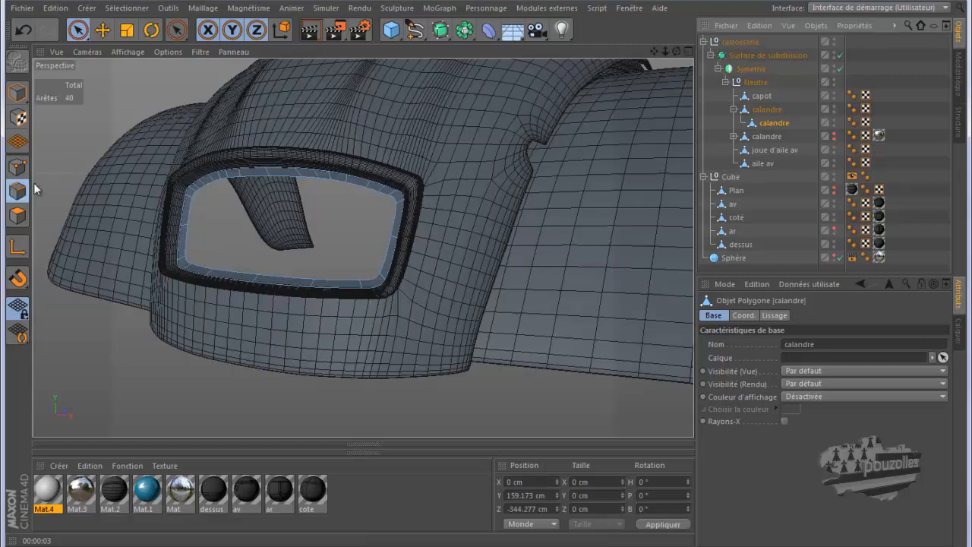
click(840, 56)
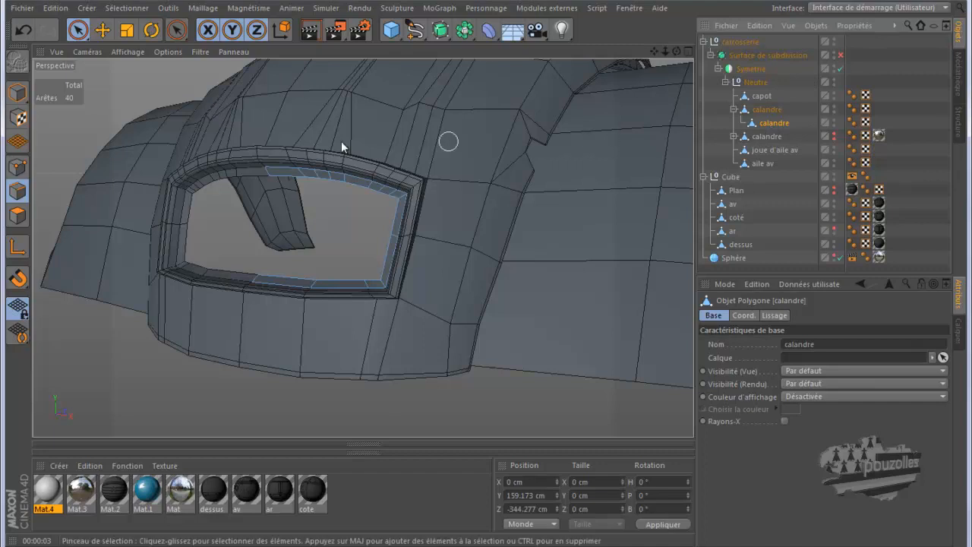
Select the inner border edges of the separated grille lip and extrude them about 2.25 cm along Z toward the rear
click(104, 31)
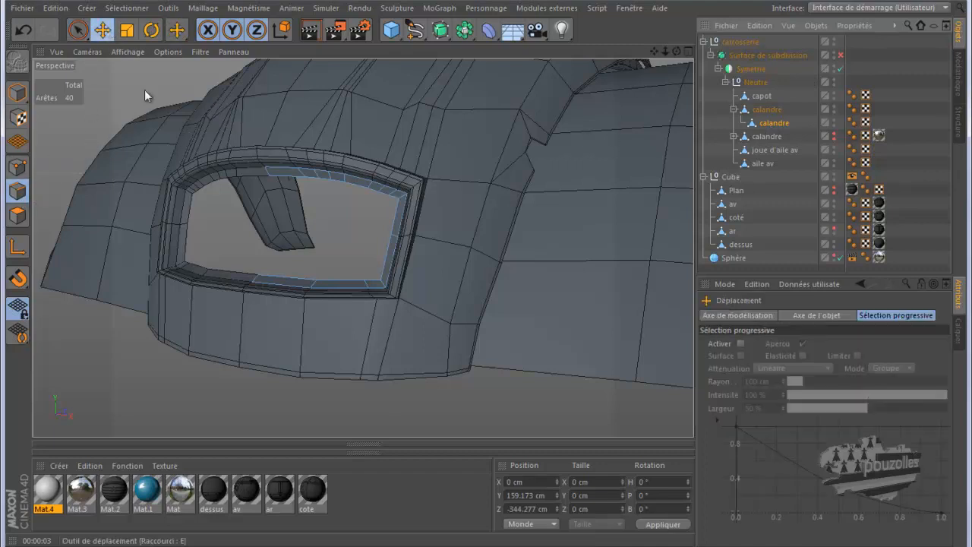
click(288, 177)
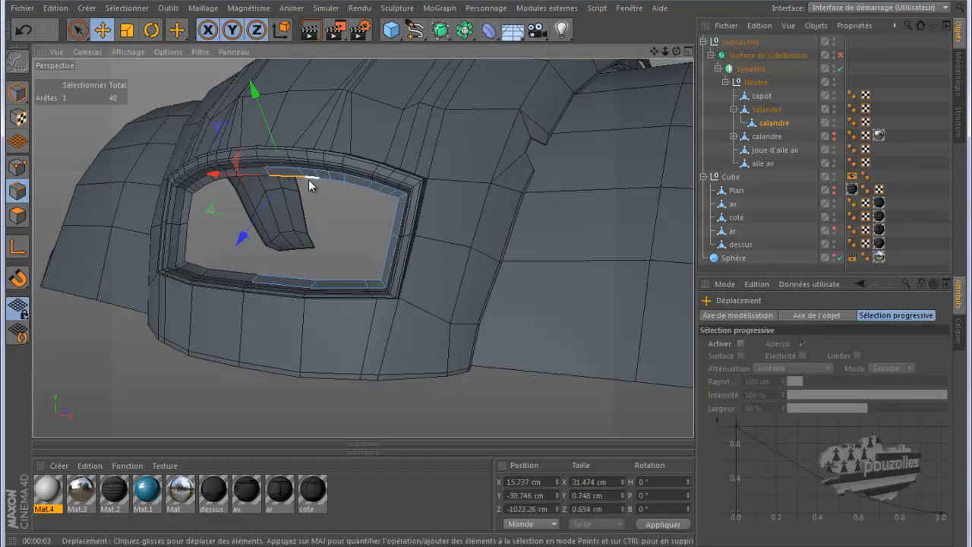
shift+click(325, 180)
shift+click(326, 181)
shift+click(289, 279)
shift+click(331, 281)
shift+click(372, 279)
shift+click(382, 275)
shift+click(395, 216)
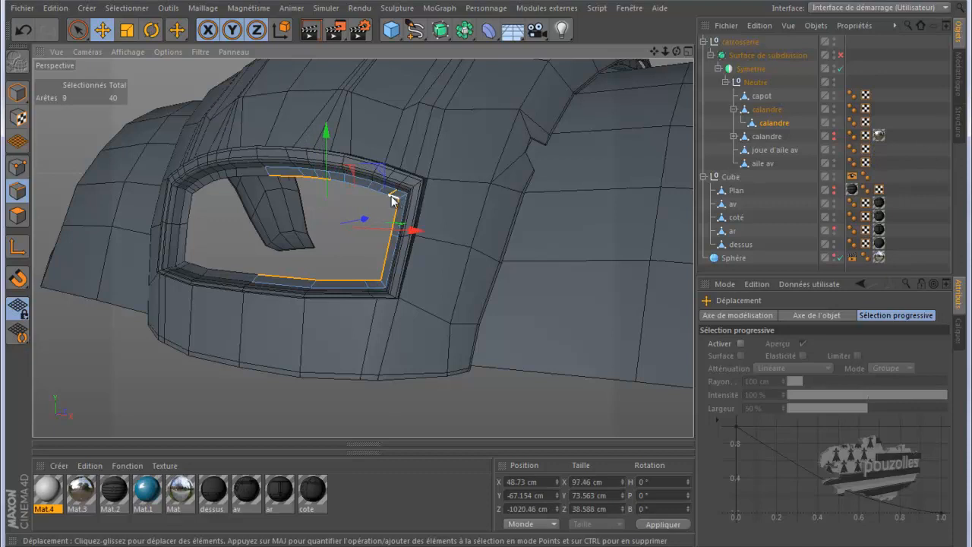
ctrl+click(387, 196)
drag(676, 51, 489, 275)
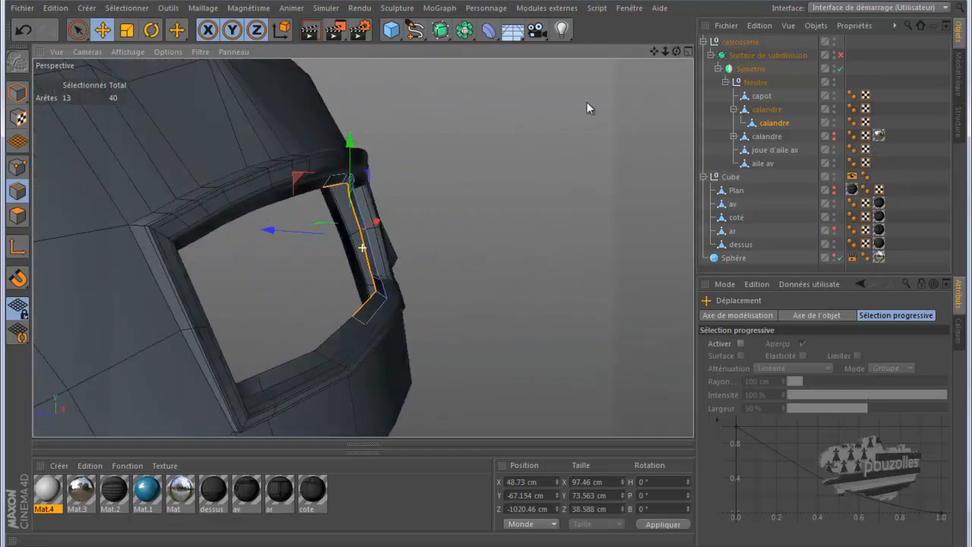
scroll(350, 260, up, 4)
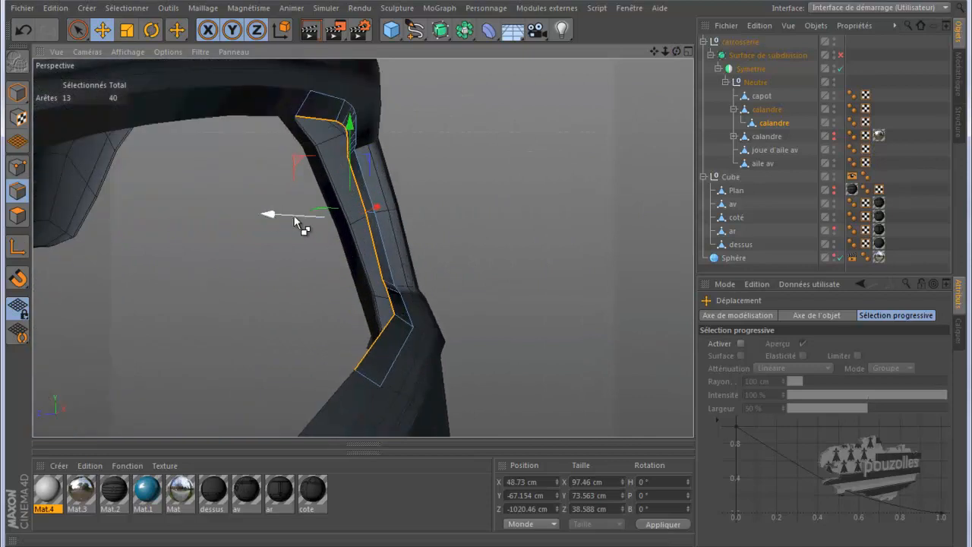
drag(270, 217, 264, 220)
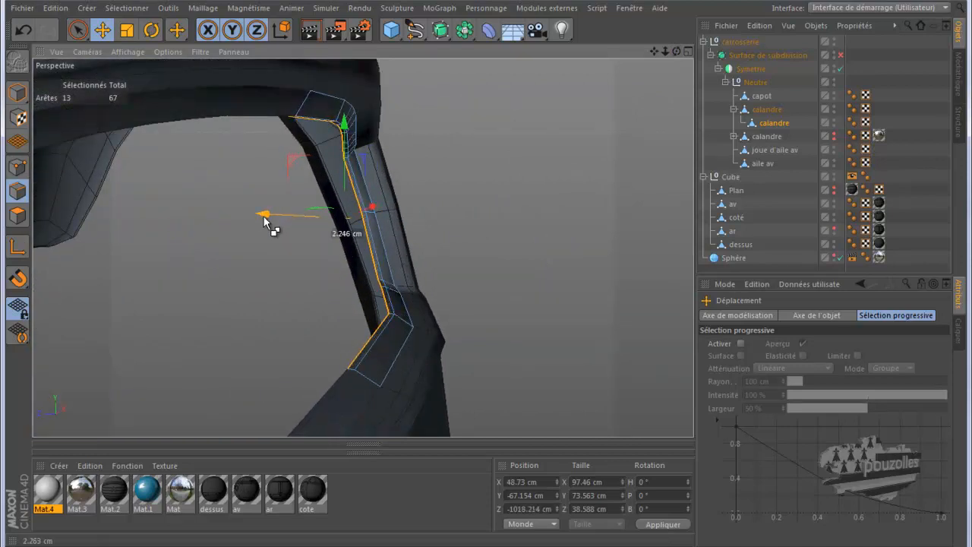
Enable the subdivision surface and render the grille lip in perspective from an oblique angle and from the front
scroll(526, 181, down, 5)
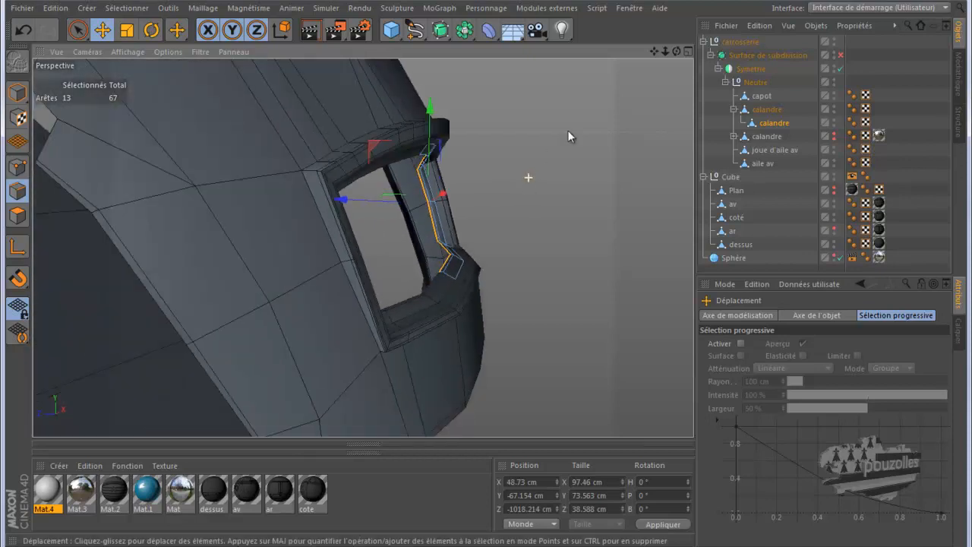
drag(676, 52, 478, 283)
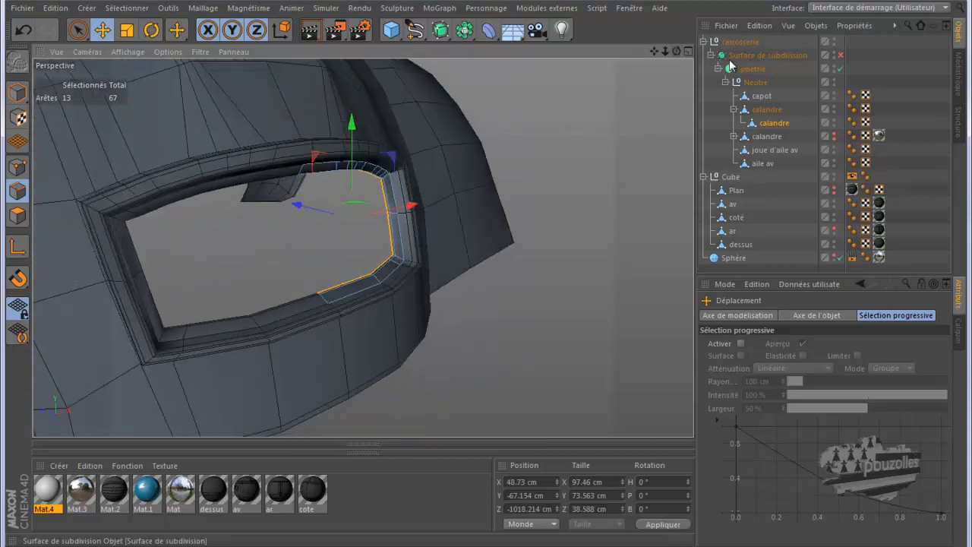
click(840, 56)
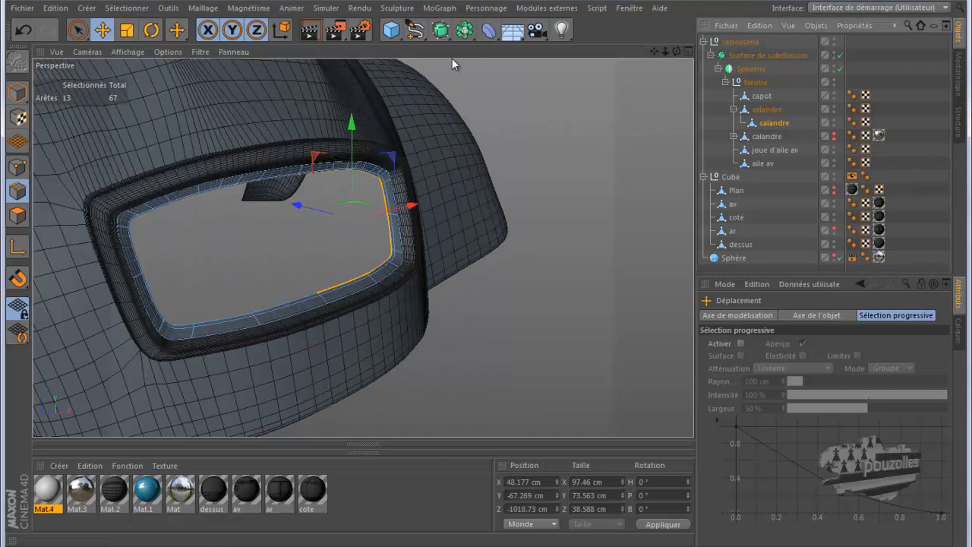
click(314, 33)
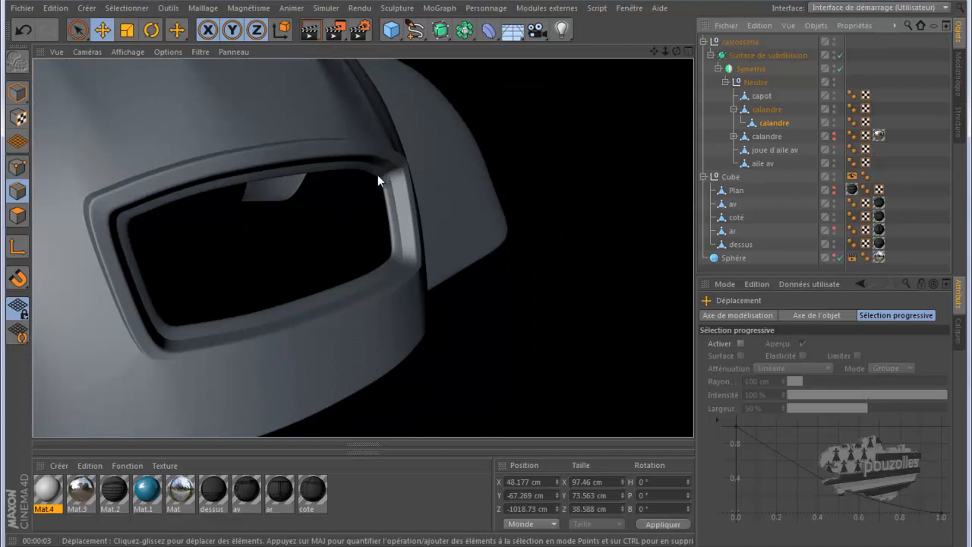
drag(676, 52, 484, 271)
click(317, 30)
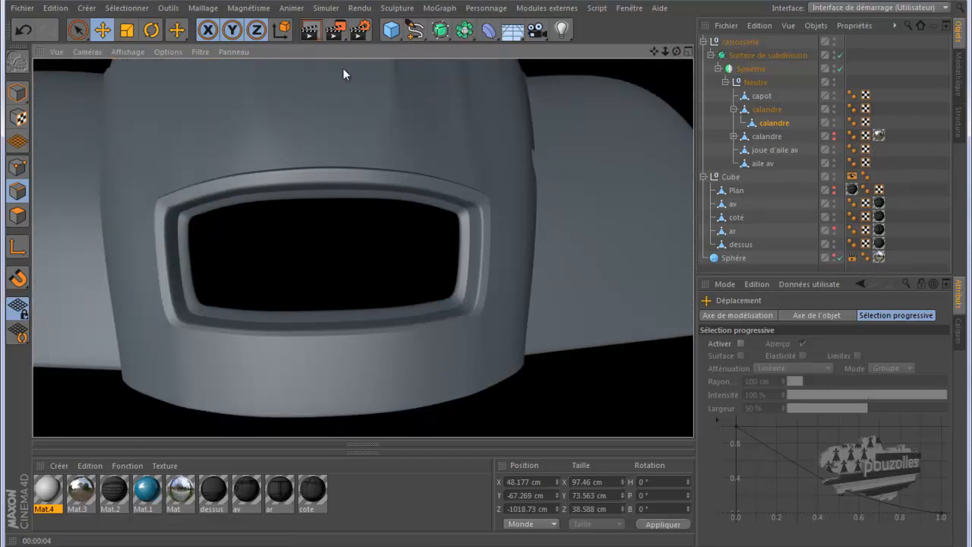
click(423, 306)
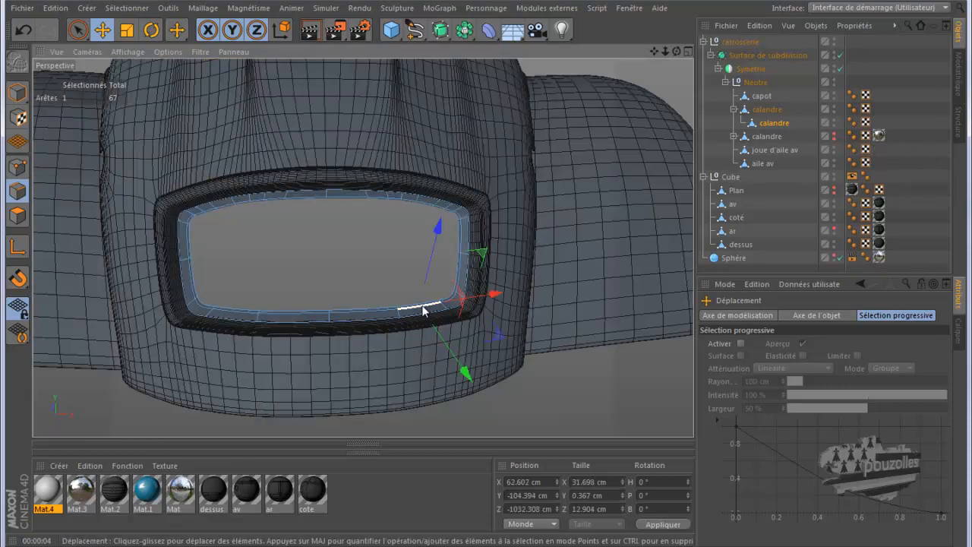
In the front view, select the points along the lip's lower inner edge and move them down slightly
click(18, 166)
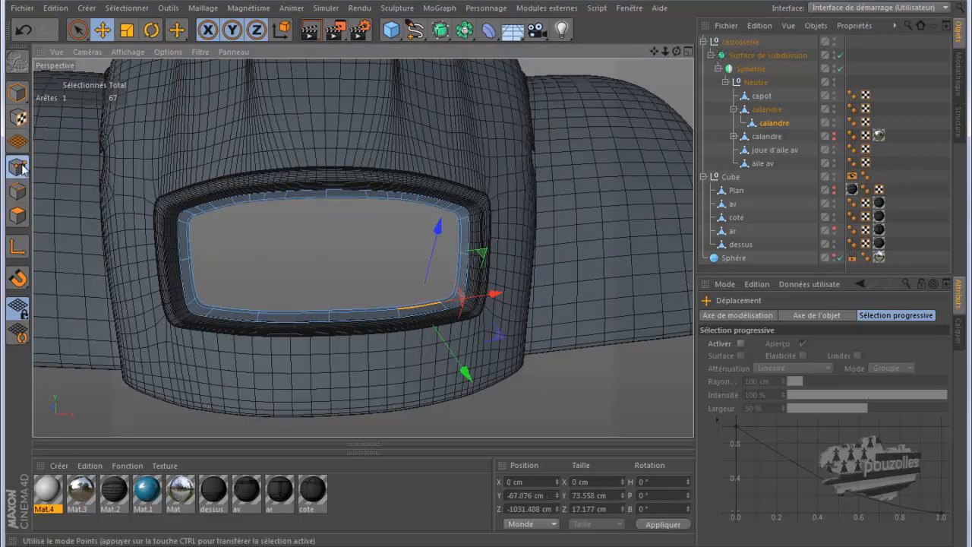
middle_click(325, 344)
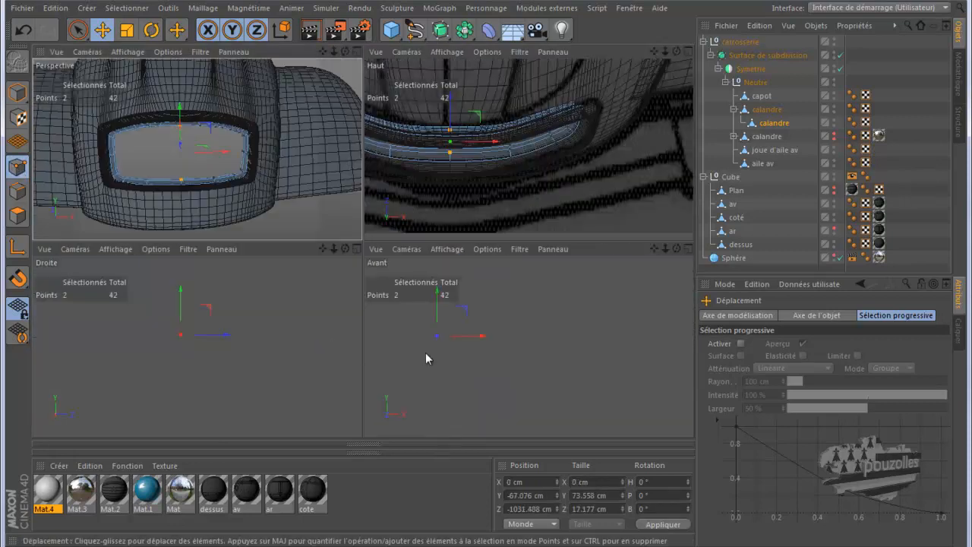
middle_click(438, 347)
scroll(499, 296, down, 2)
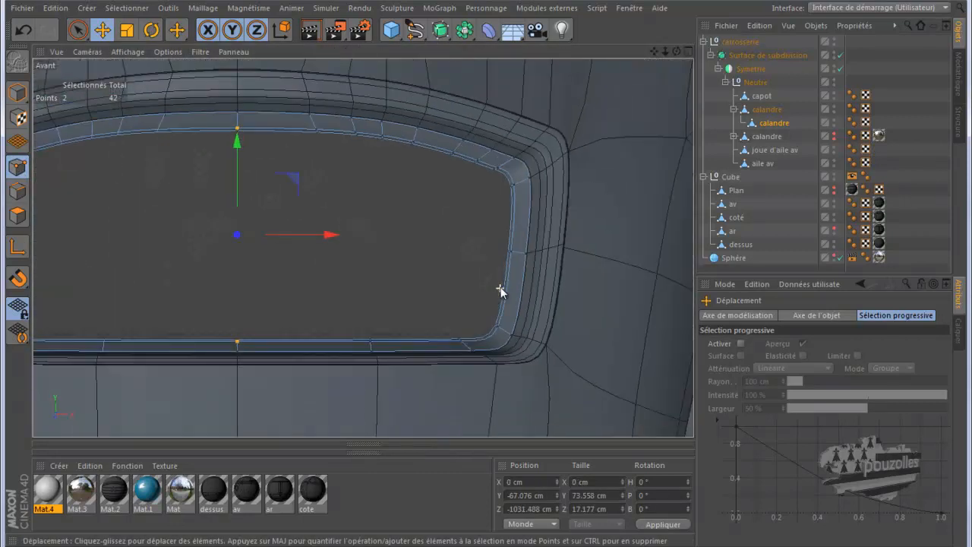
click(76, 29)
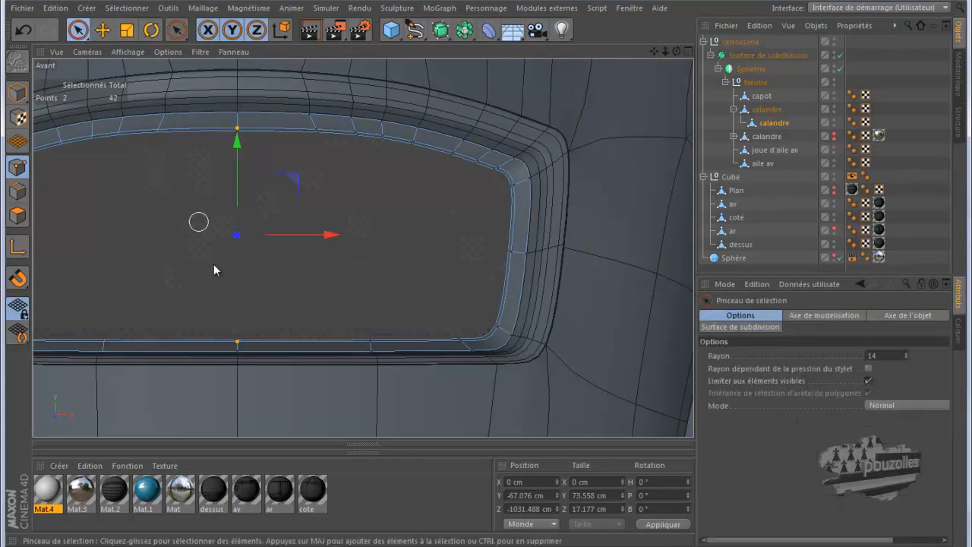
drag(231, 334, 465, 338)
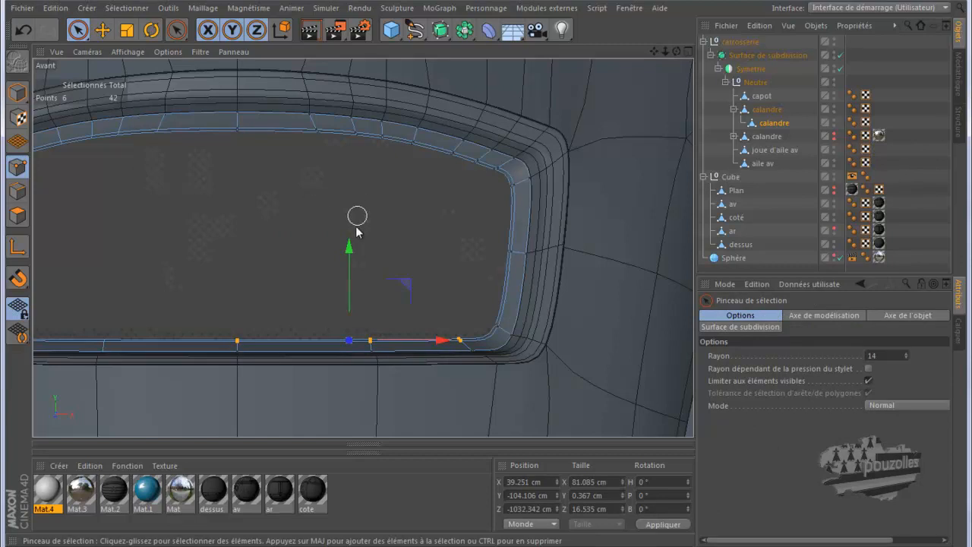
mouse_move(350, 251)
mouse_down()
mouse_move(350, 259)
mouse_move(349, 251)
mouse_up()
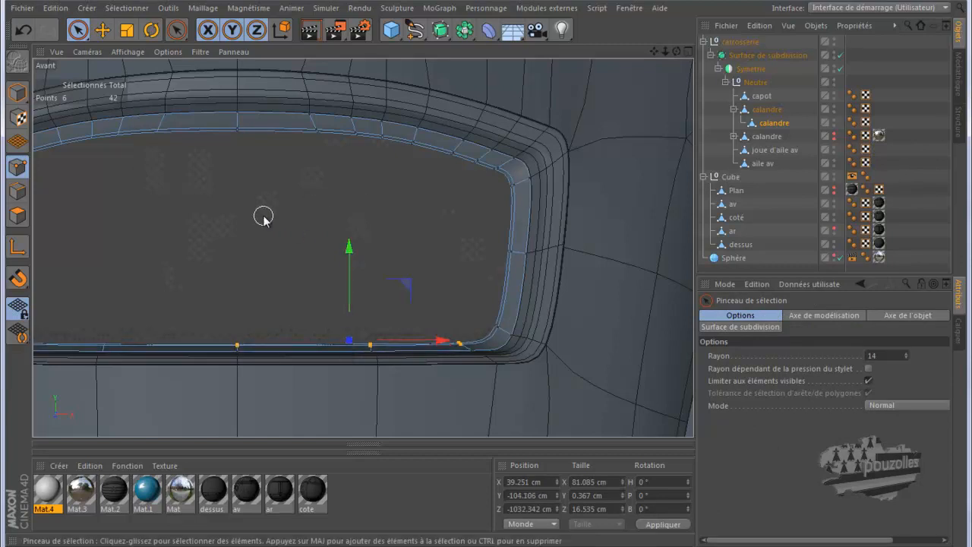
Render the perspective view to check the lip's lower edge, and look over the previews of the reference photos
middle_click(264, 215)
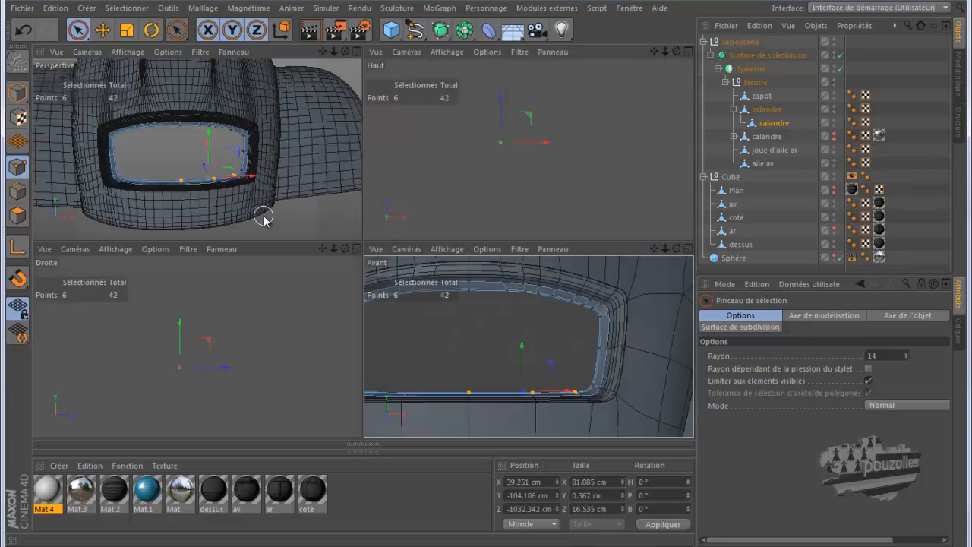
middle_click(263, 216)
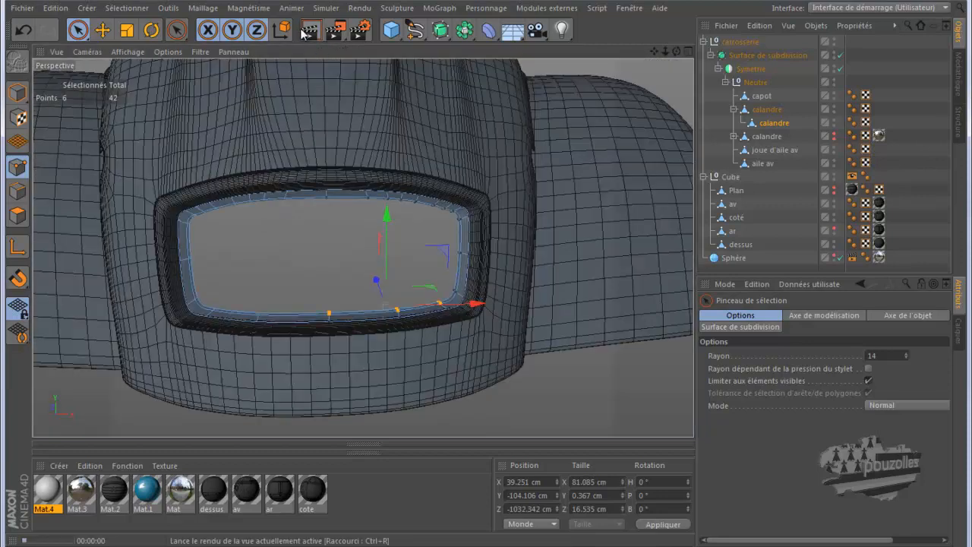
click(309, 30)
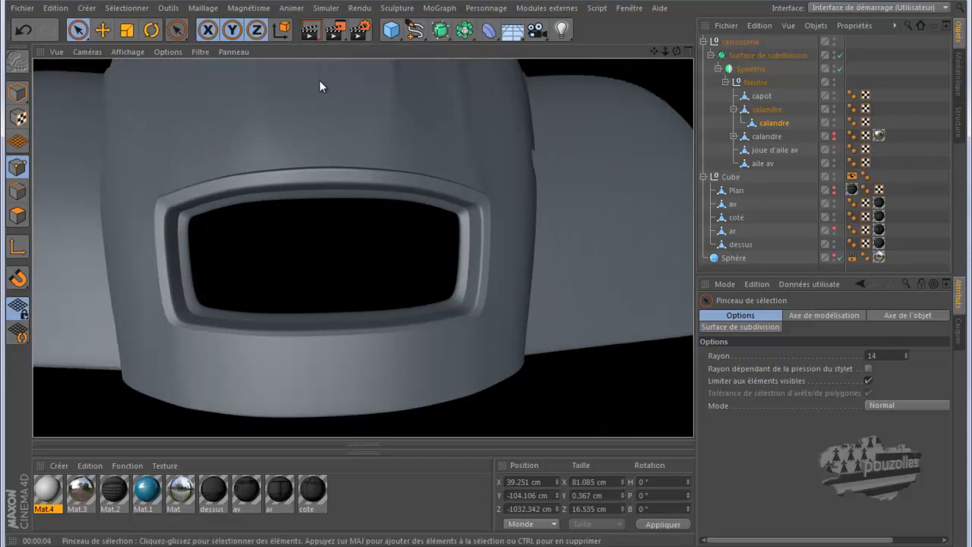
click(299, 195)
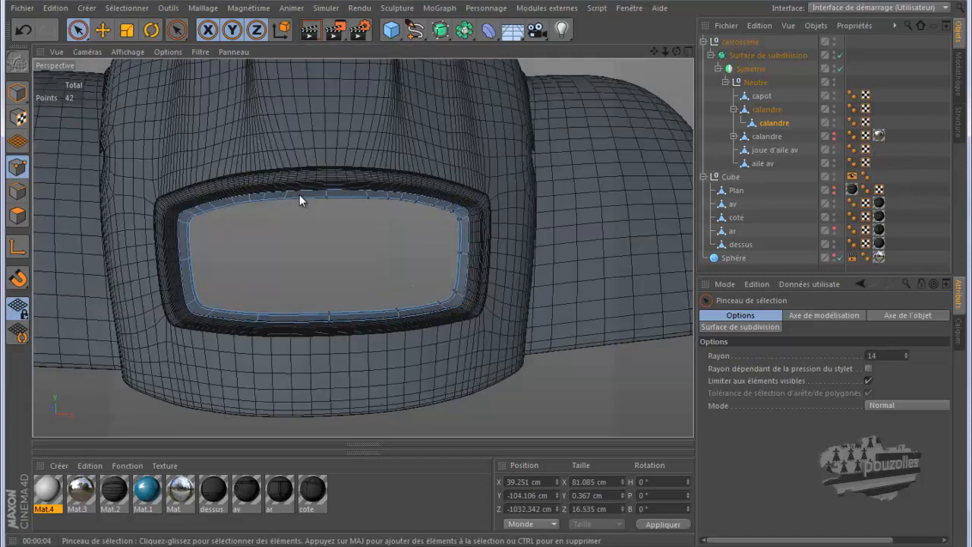
mouse_move(234, 545)
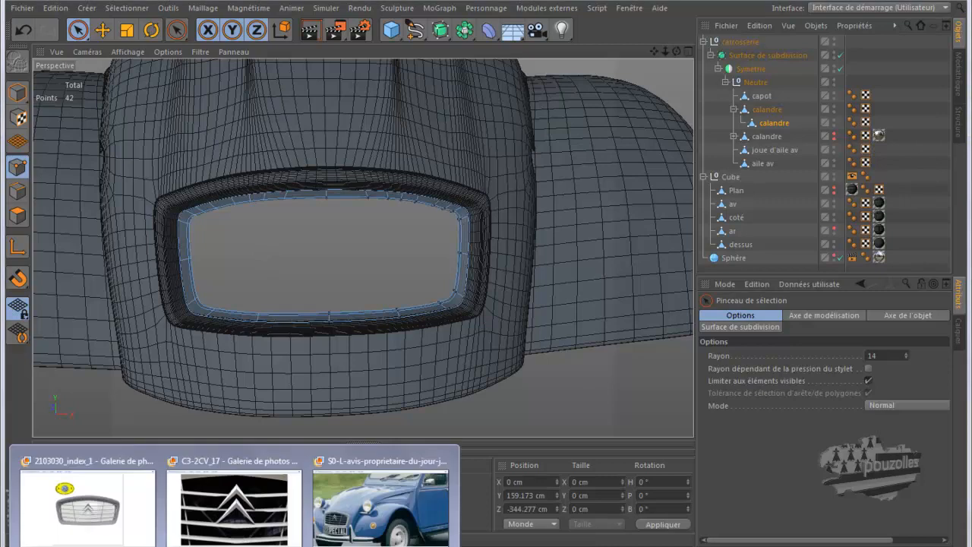
mouse_move(130, 521)
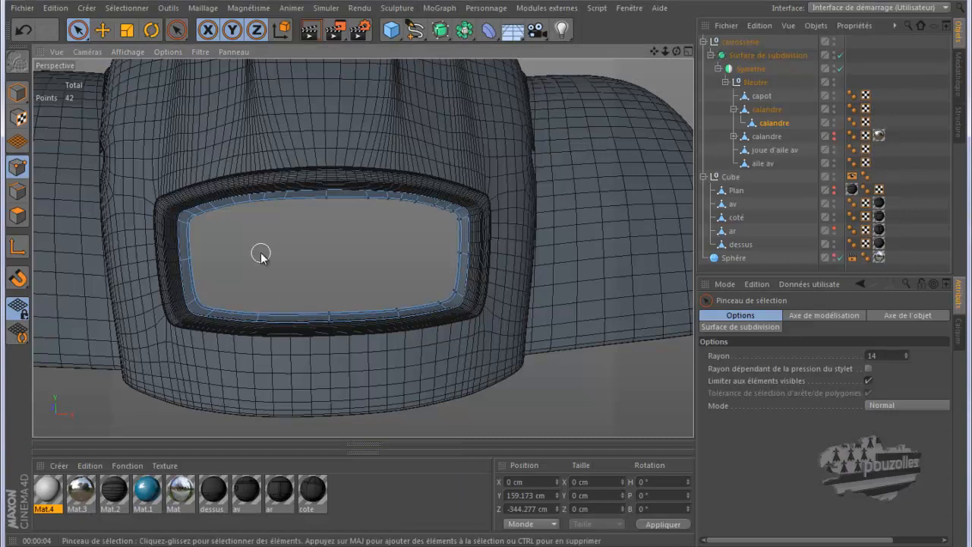
In the front view, select all of the lip's inner-edge points and scale them inward in X and Y to about 92.6 by 71.5 cm
mouse_move(329, 202)
mouse_down()
mouse_move(375, 198)
mouse_move(406, 209)
mouse_up()
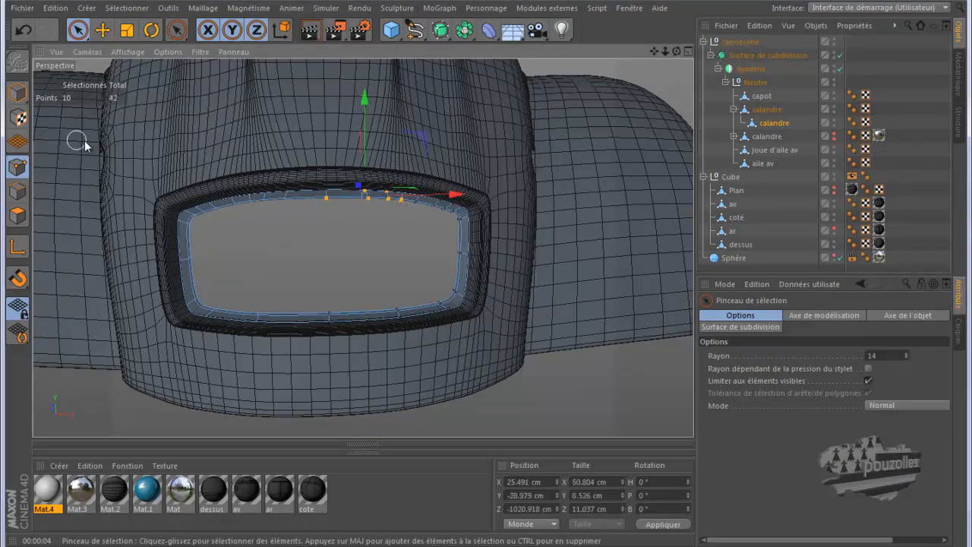
middle_click(225, 291)
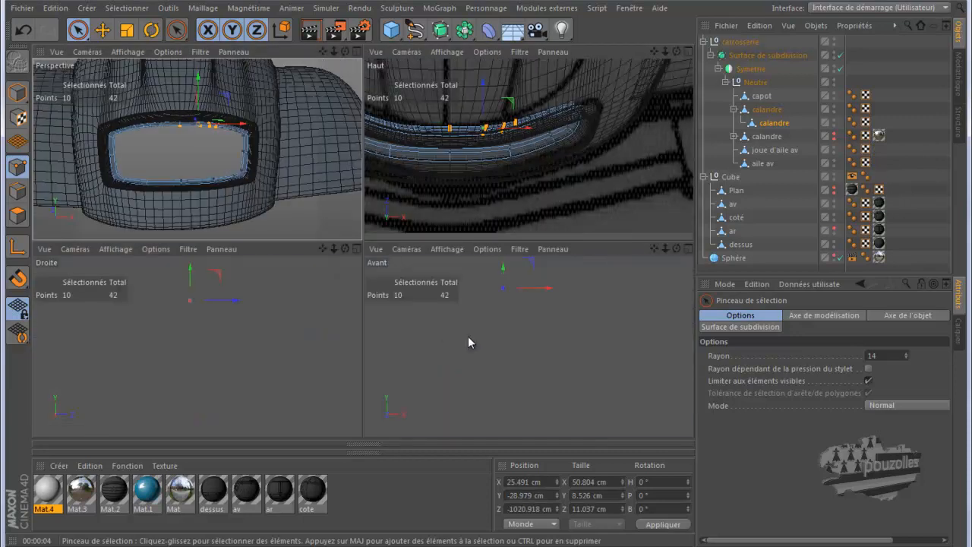
middle_click(466, 337)
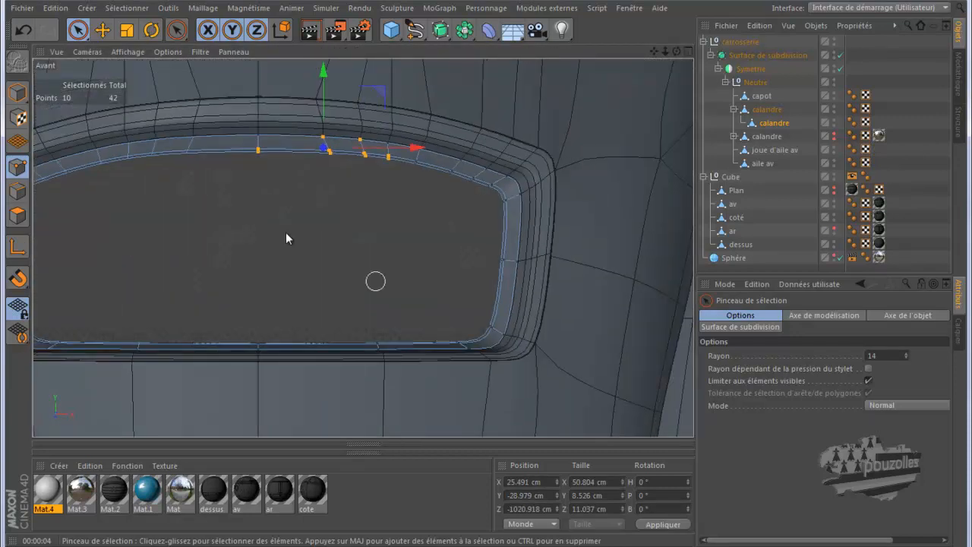
click(259, 168)
mouse_move(259, 161)
mouse_down()
mouse_move(257, 151)
mouse_move(299, 150)
mouse_move(425, 164)
mouse_move(501, 210)
mouse_move(488, 335)
mouse_move(306, 341)
mouse_up()
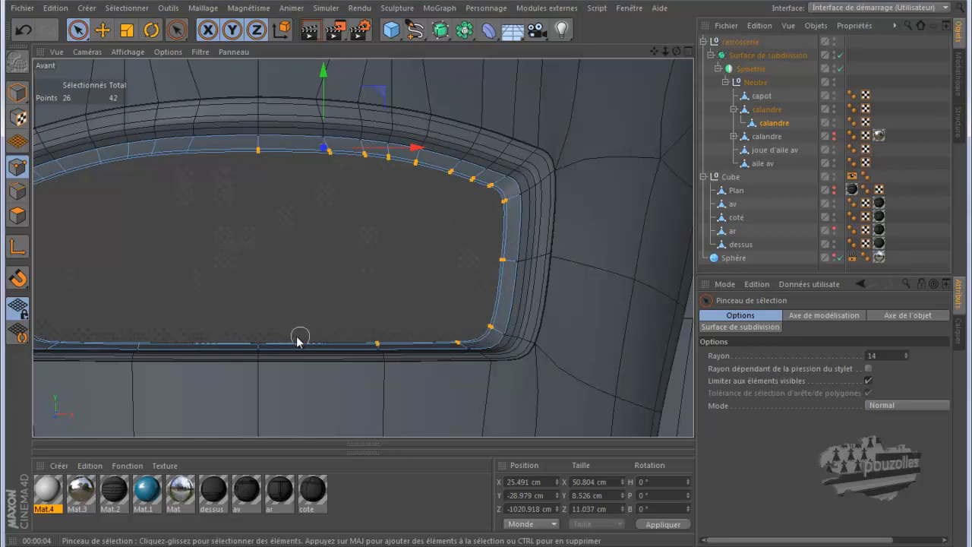
click(252, 341)
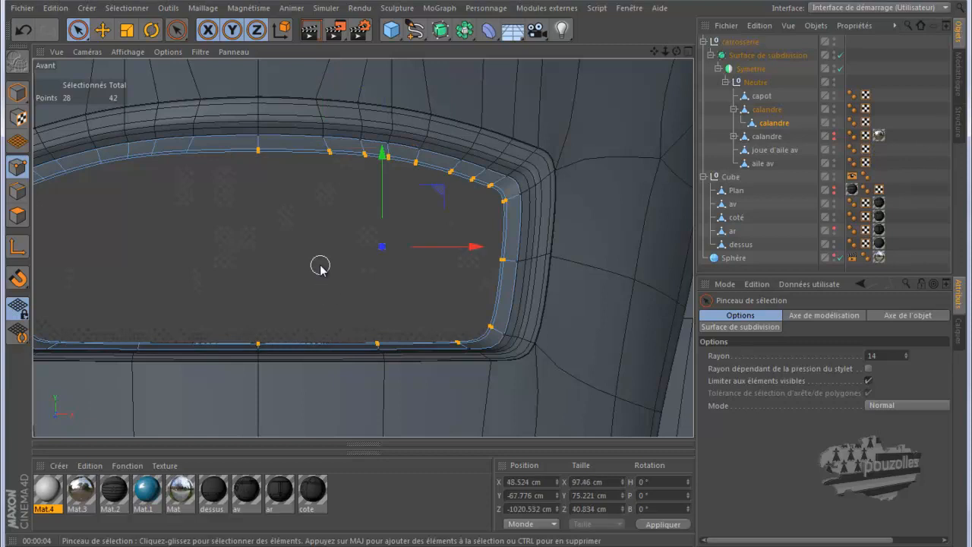
click(126, 30)
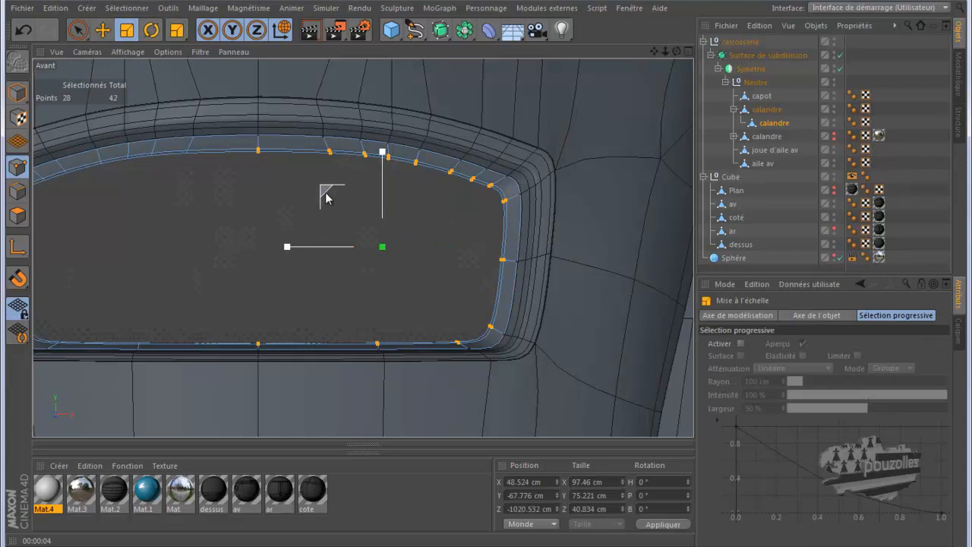
drag(325, 200, 293, 147)
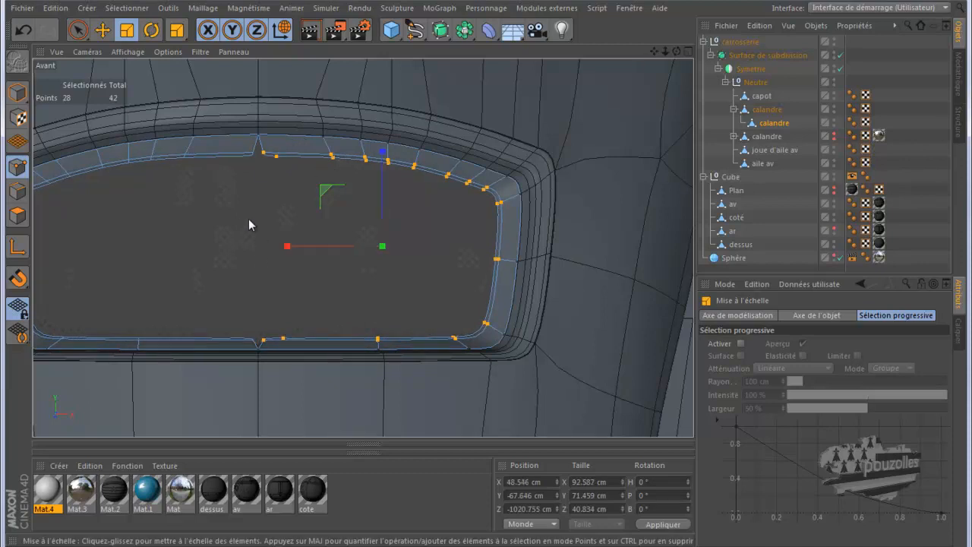
Turn off the subdivision surface and set the X position of the lip's upper and lower inner centre points to 0 cm
click(840, 55)
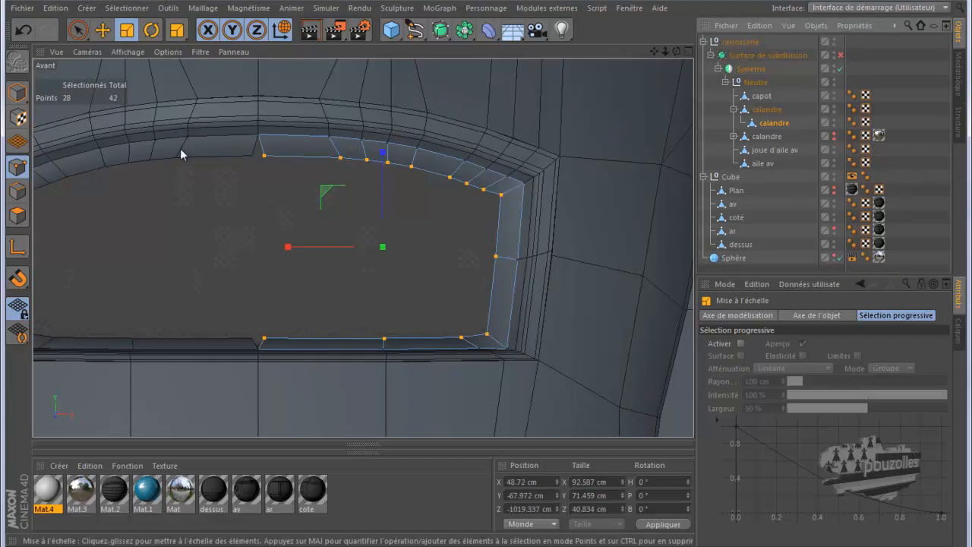
click(79, 31)
click(261, 217)
drag(262, 160, 259, 346)
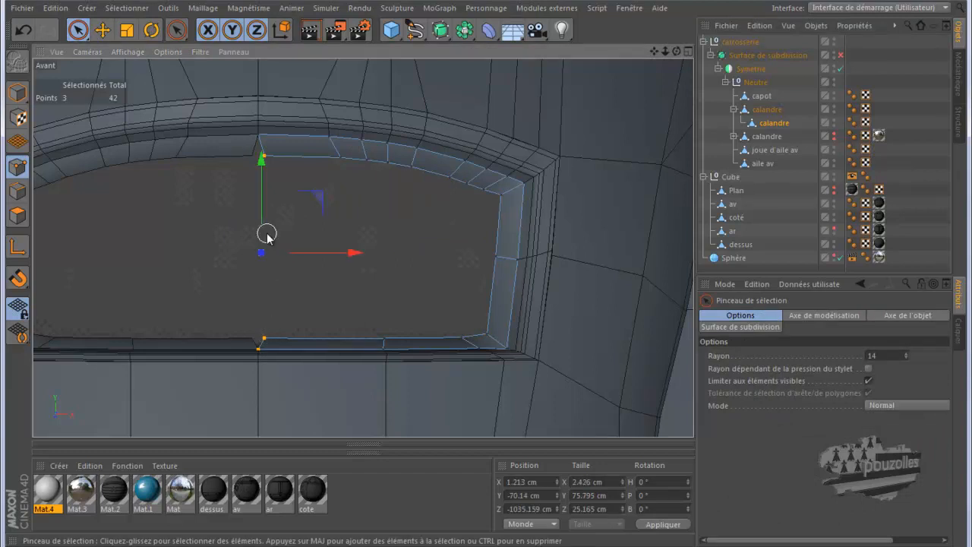
click(247, 246)
click(264, 157)
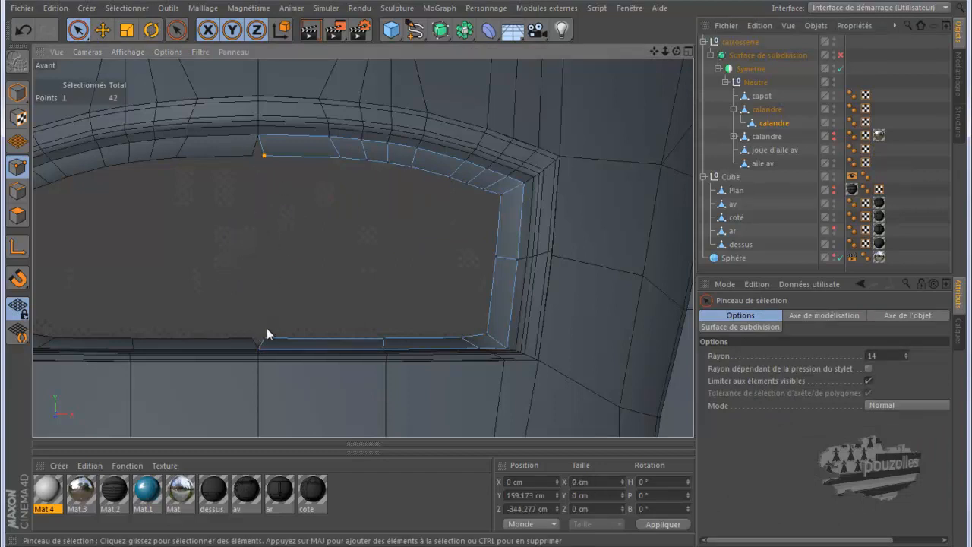
click(521, 480)
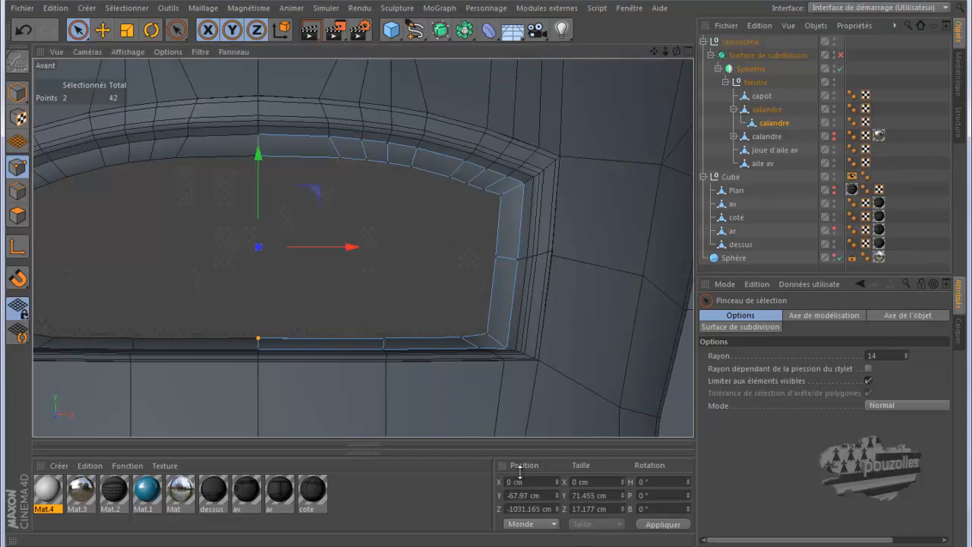
Re-enable the subdivision surface and render the perspective view to check the grille surround's inner lip
click(212, 262)
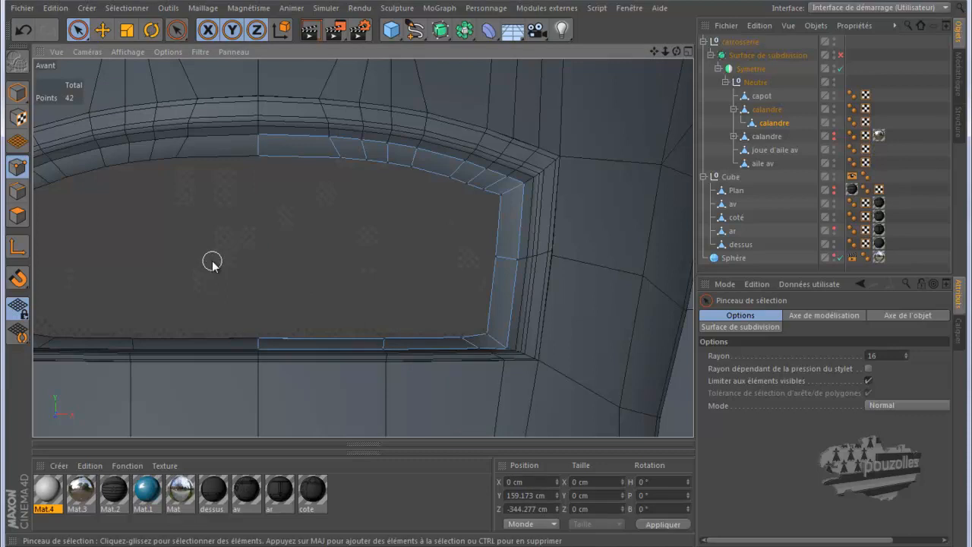
middle_click(223, 177)
middle_click(226, 178)
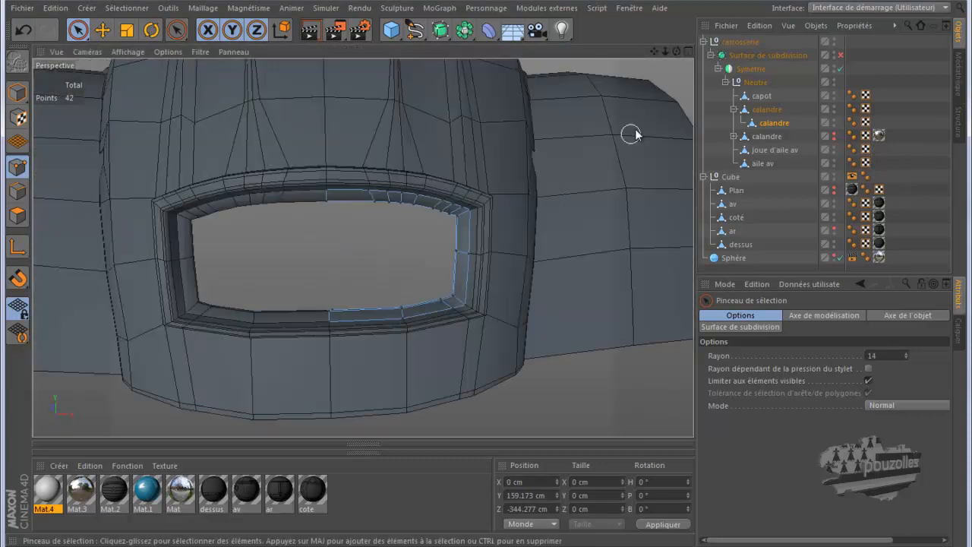
drag(677, 48, 485, 273)
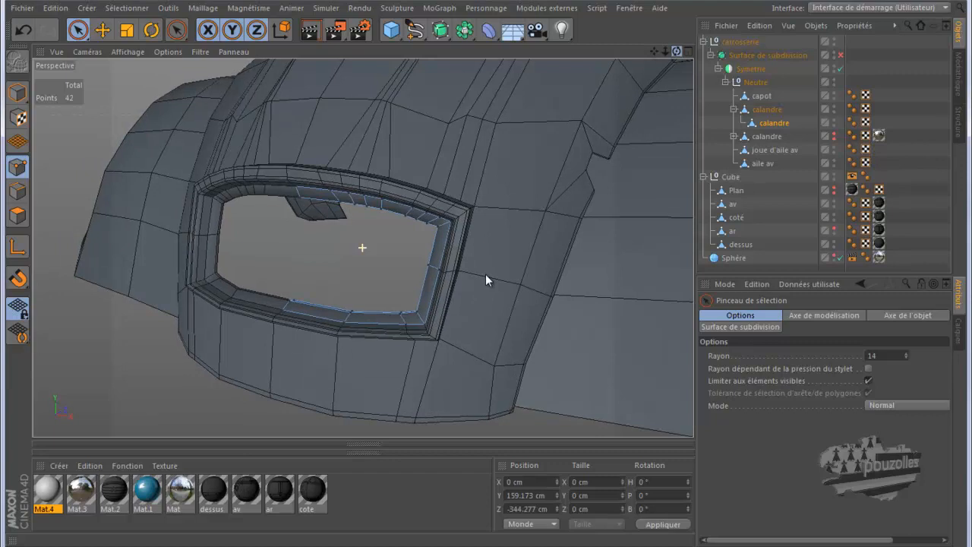
click(839, 55)
click(313, 31)
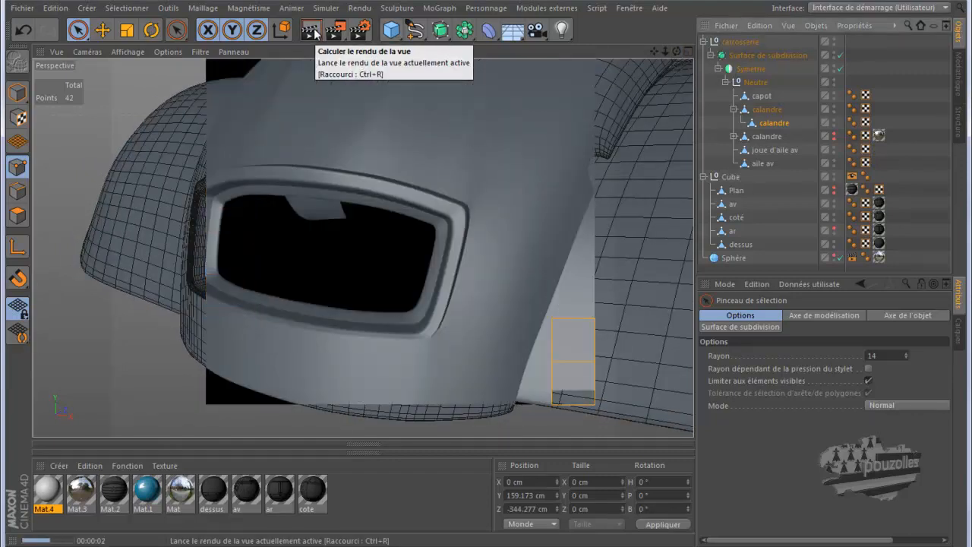
scroll(367, 337, up, 5)
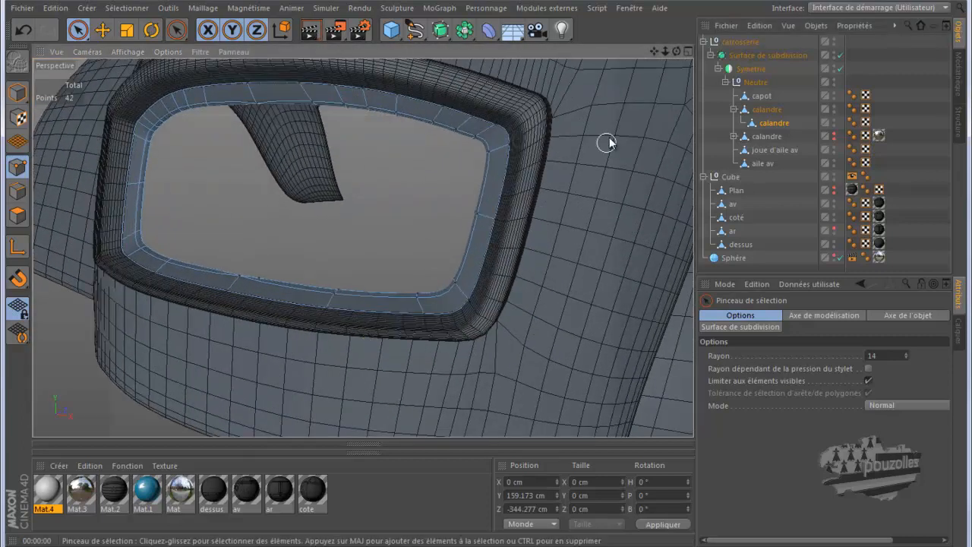
In the front view, select the six points along the lip's lower inner edge and move them down slightly
middle_click(341, 354)
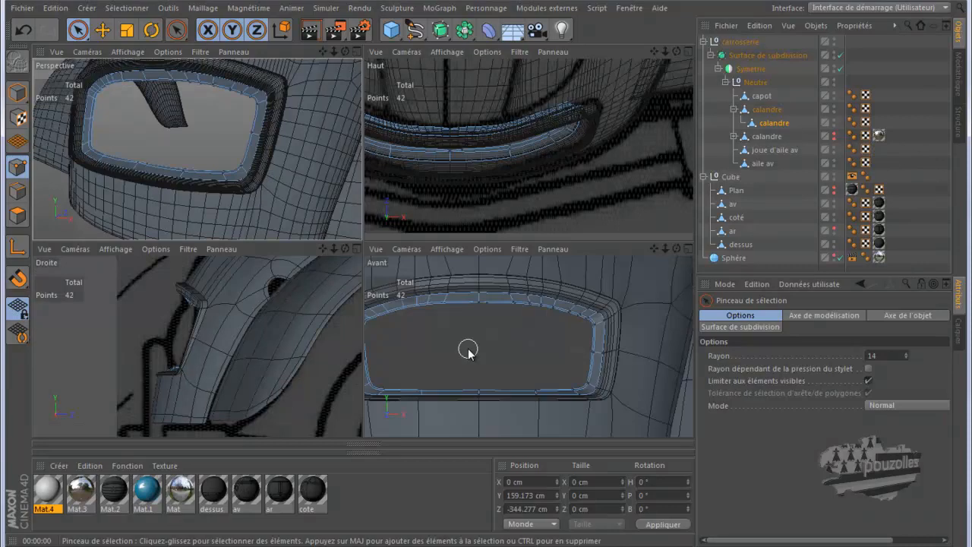
middle_click(467, 348)
scroll(588, 341, down, 4)
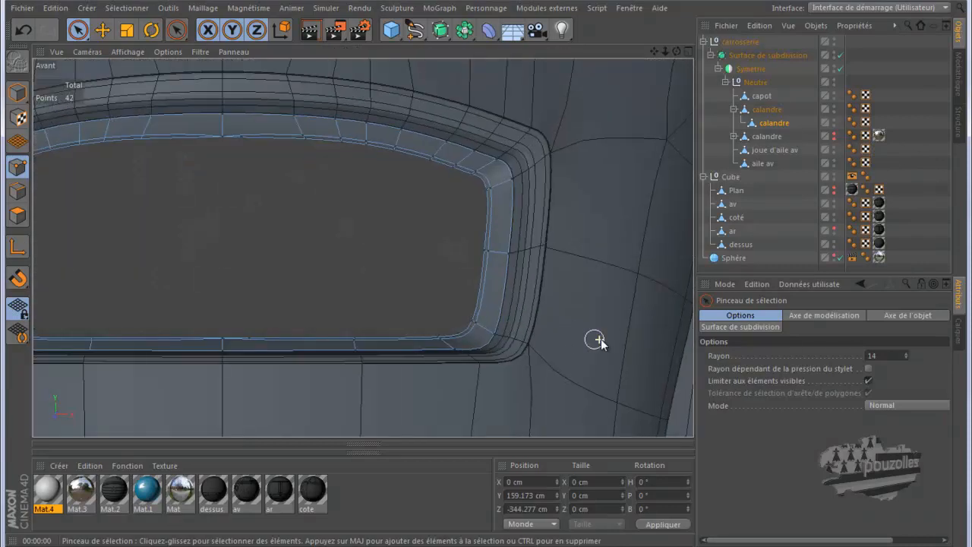
click(472, 337)
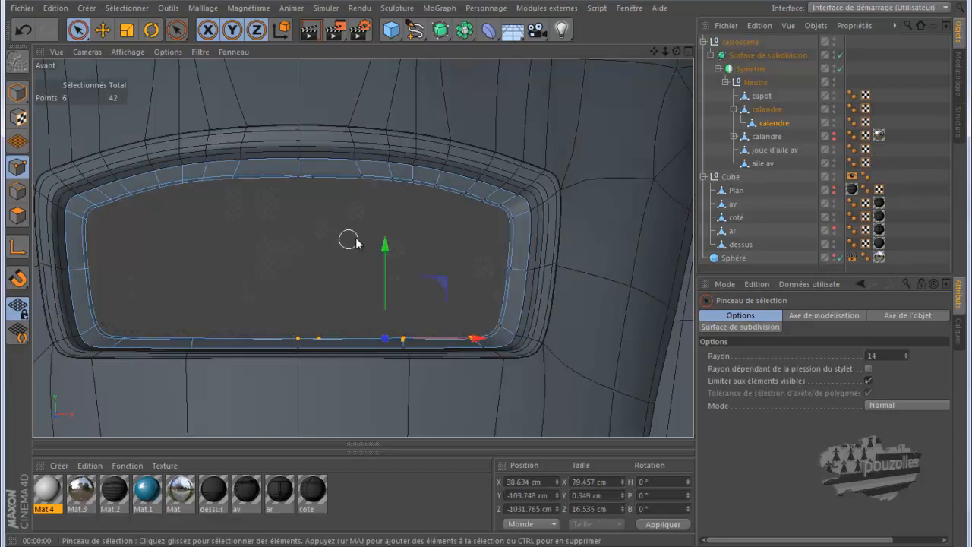
drag(386, 246, 388, 254)
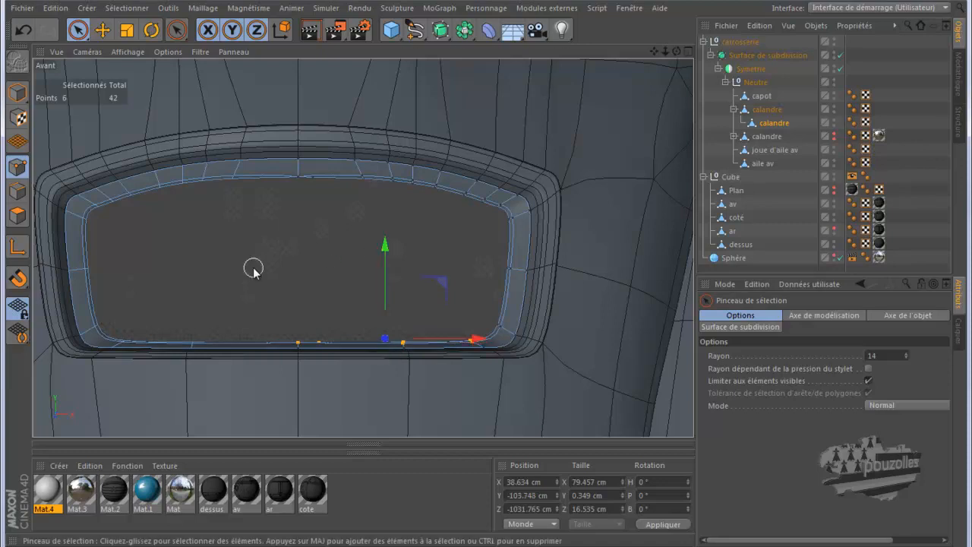
Turn off the subdivision surface and set the X position of the stray point near the lip's upper inner centre to 0 cm
middle_click(253, 268)
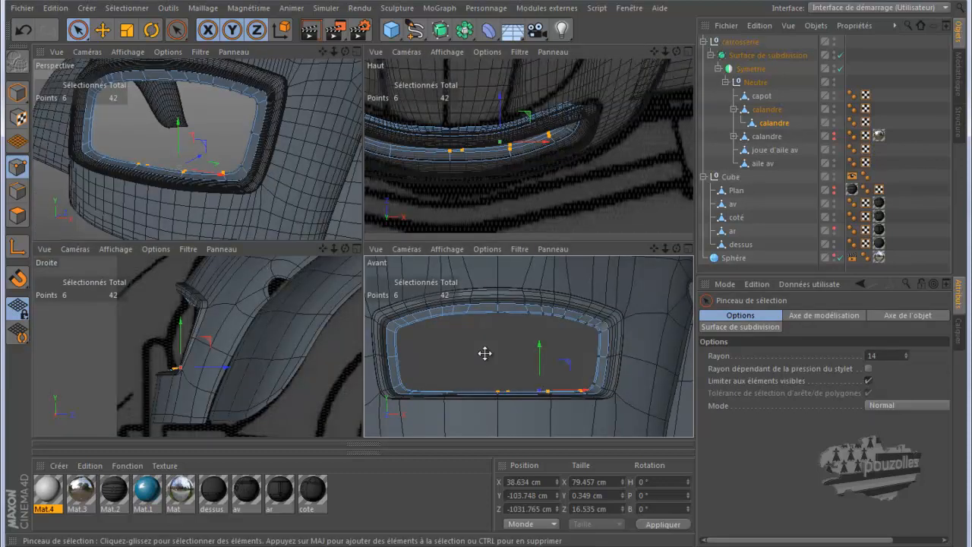
middle_click(484, 353)
scroll(302, 202, up, 10)
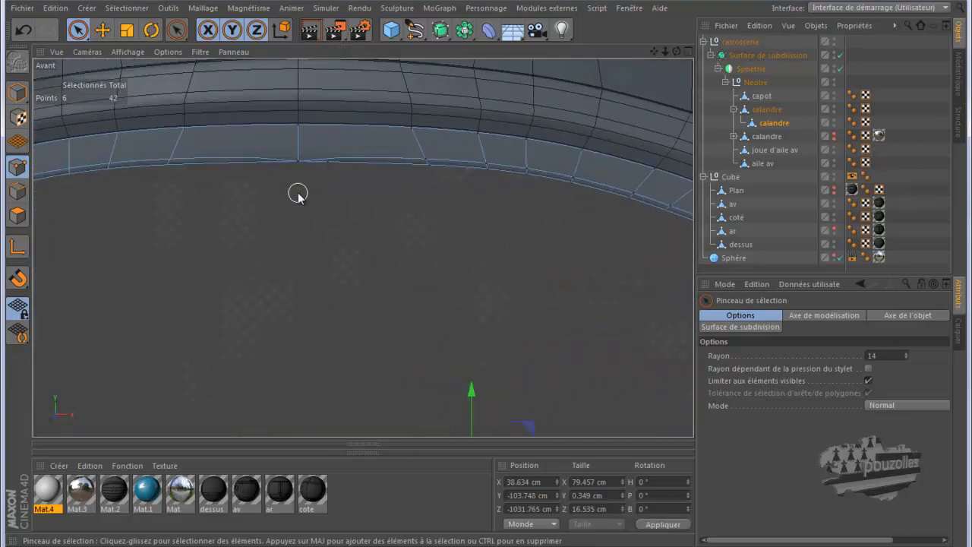
click(328, 164)
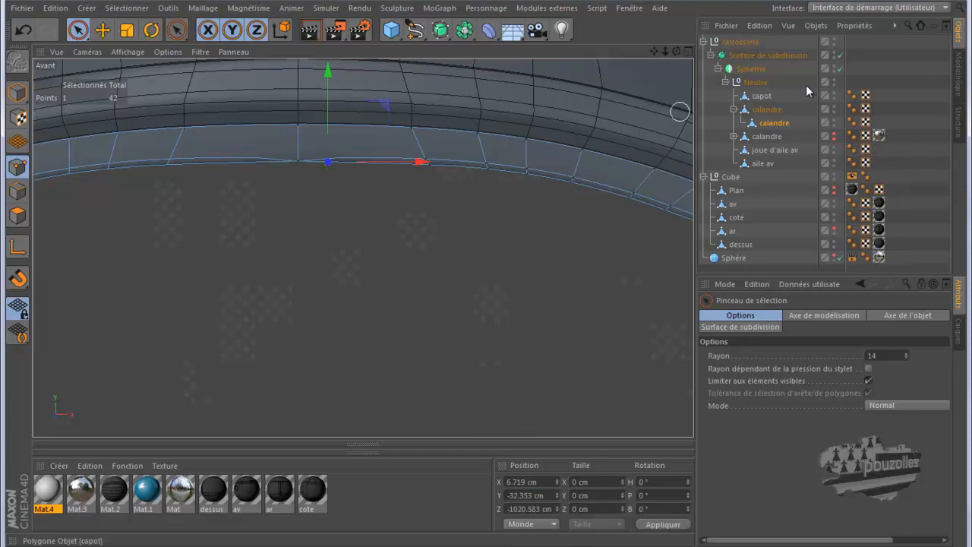
click(840, 56)
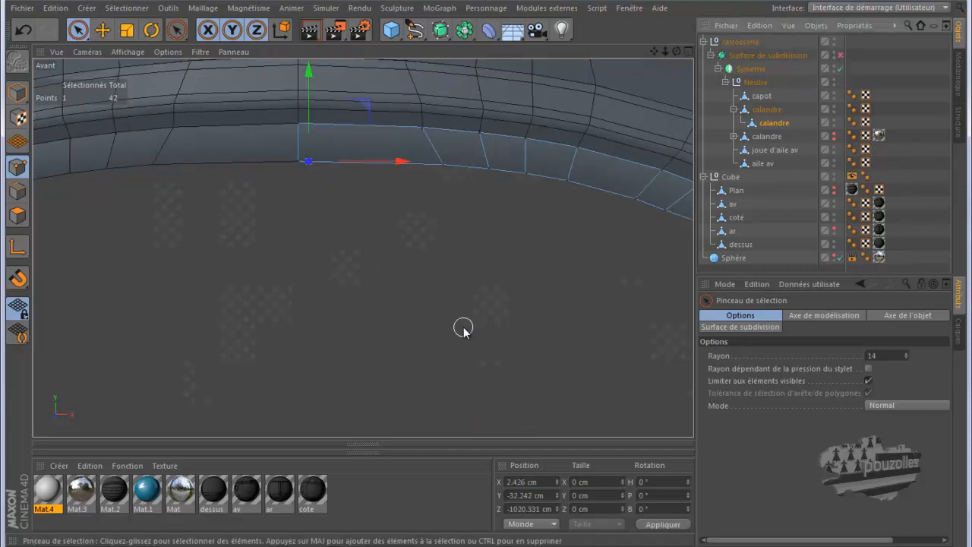
scroll(463, 328, down, 4)
scroll(470, 271, up, 1)
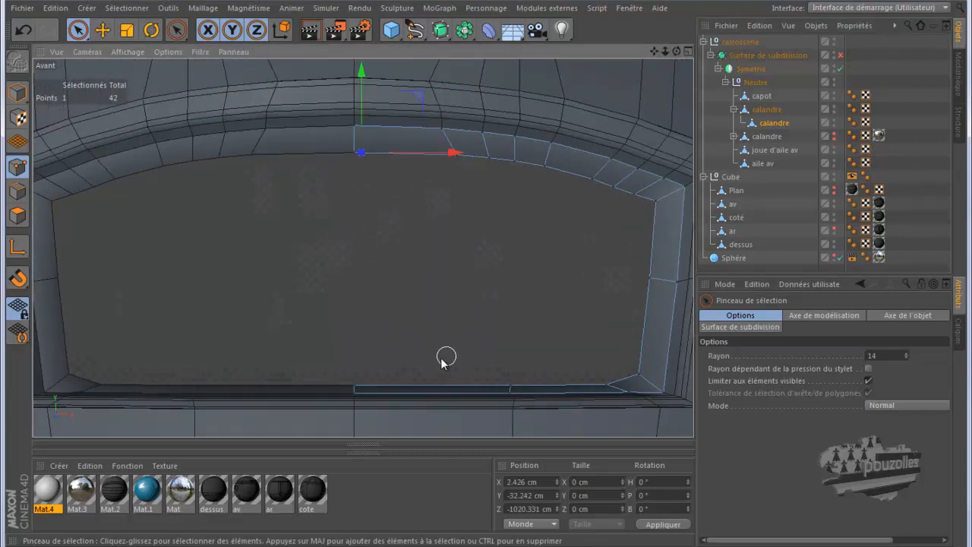
click(519, 482)
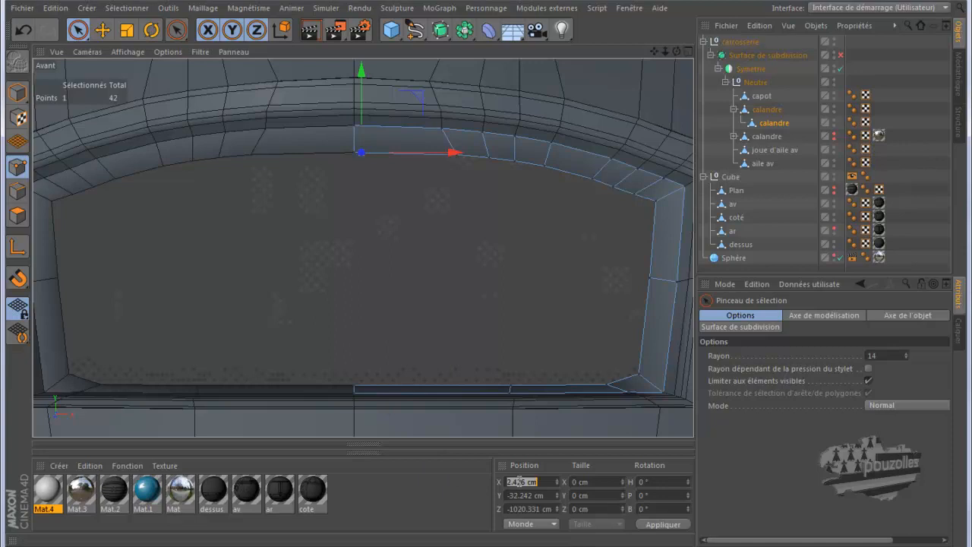
key(Return)
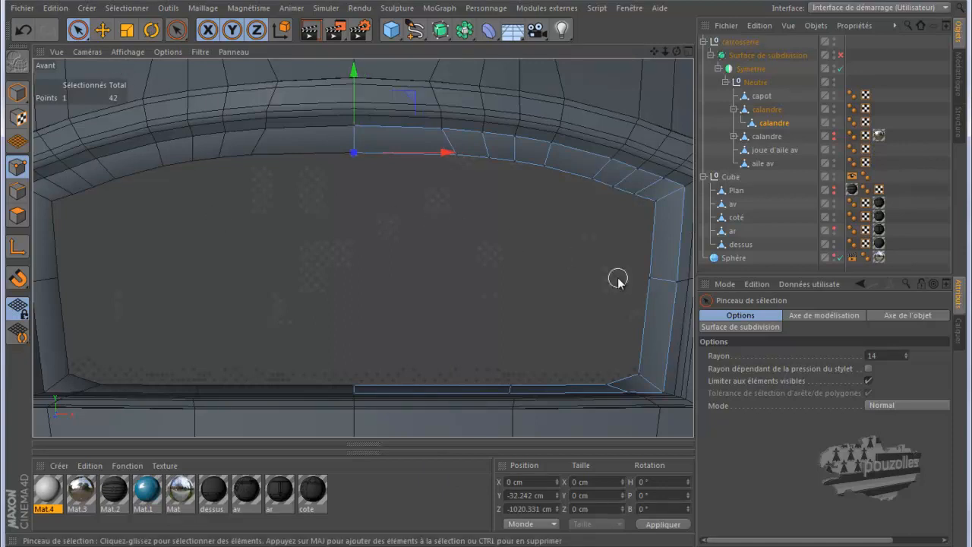
Allow selection of hidden elements, select the two points at the lip's lower inner centre, and set their X position and X size to 0
click(868, 382)
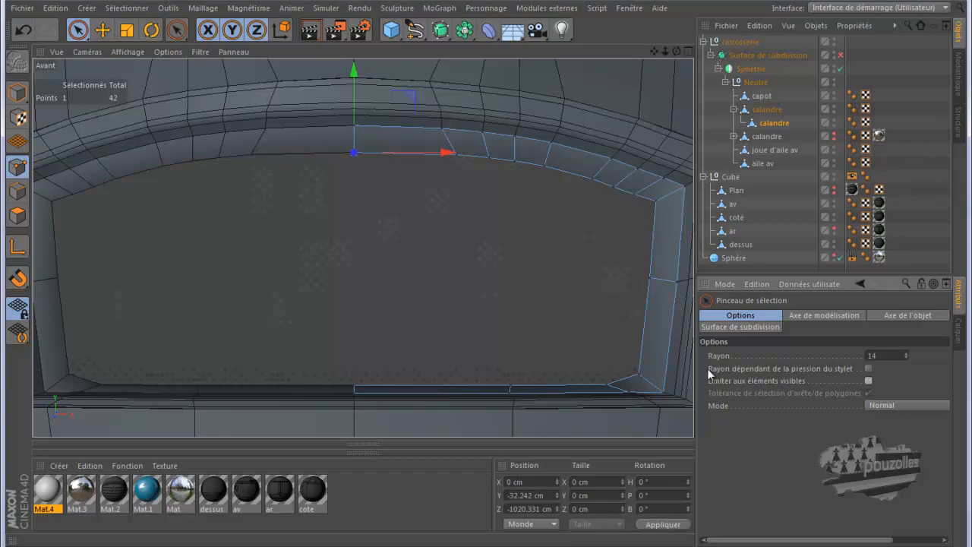
click(356, 386)
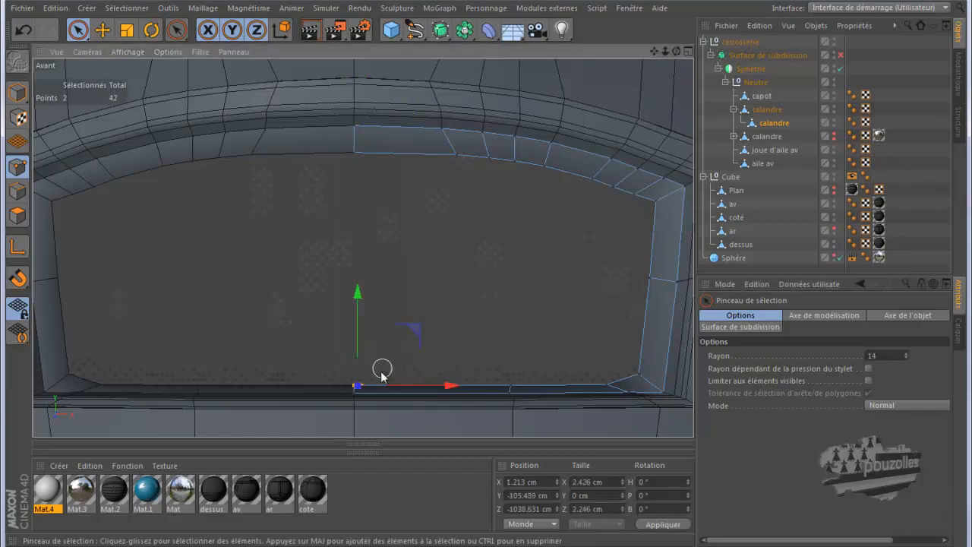
scroll(366, 388, up, 3)
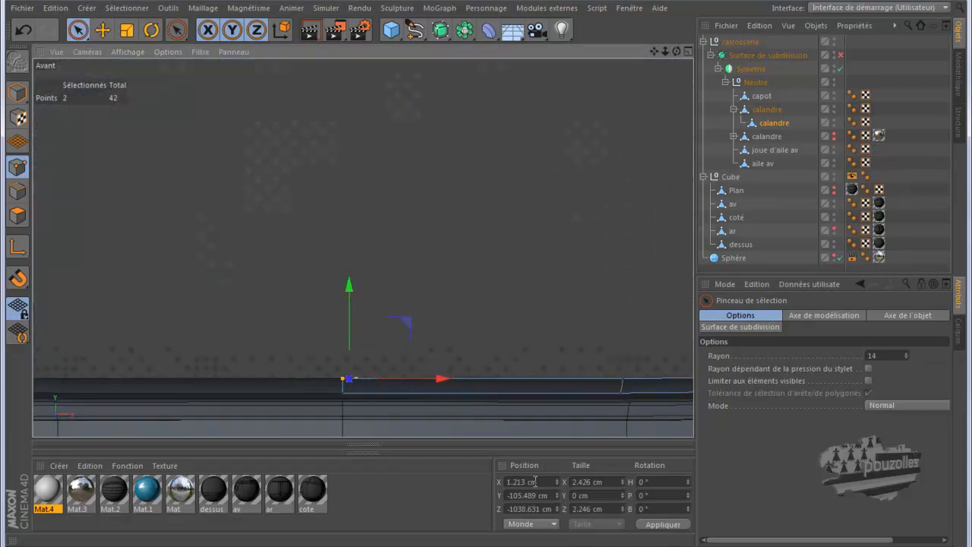
click(581, 483)
text(00)
click(653, 524)
click(360, 224)
Select the capot and both nested calandre objects in the perspective view, and optimize all of their points
scroll(361, 223, down, 4)
alt+middle_drag(360, 223, 335, 303)
scroll(334, 304, down, 2)
scroll(334, 304, down, 6)
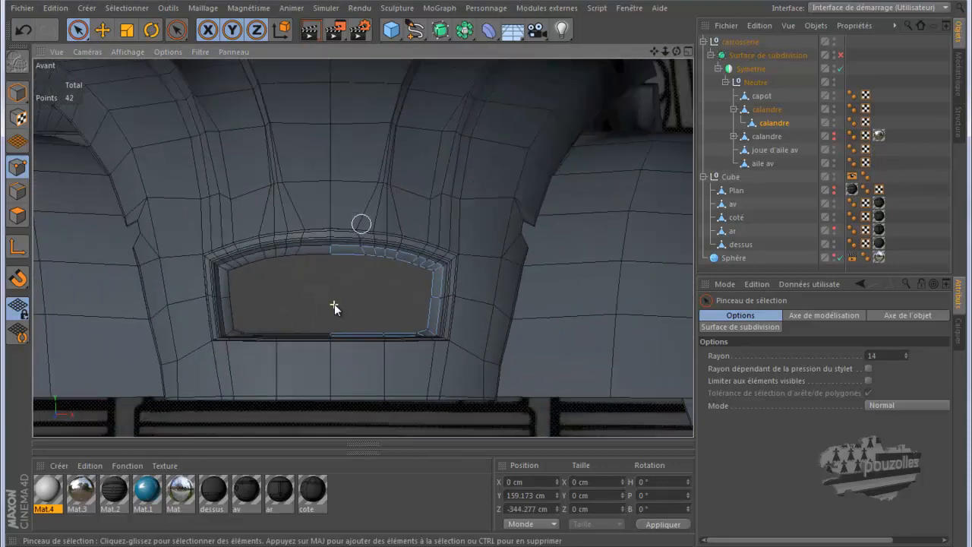
middle_click(433, 211)
middle_click(340, 216)
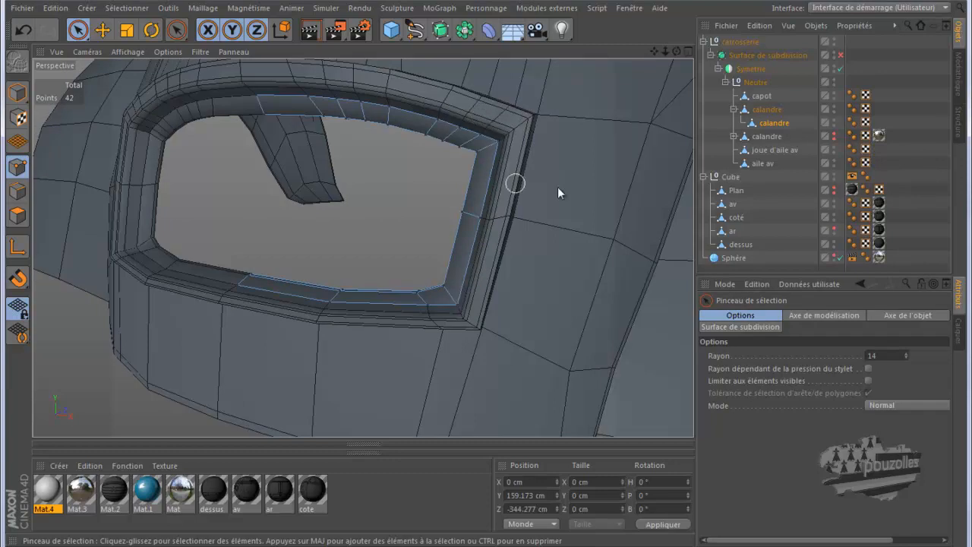
drag(801, 94, 743, 126)
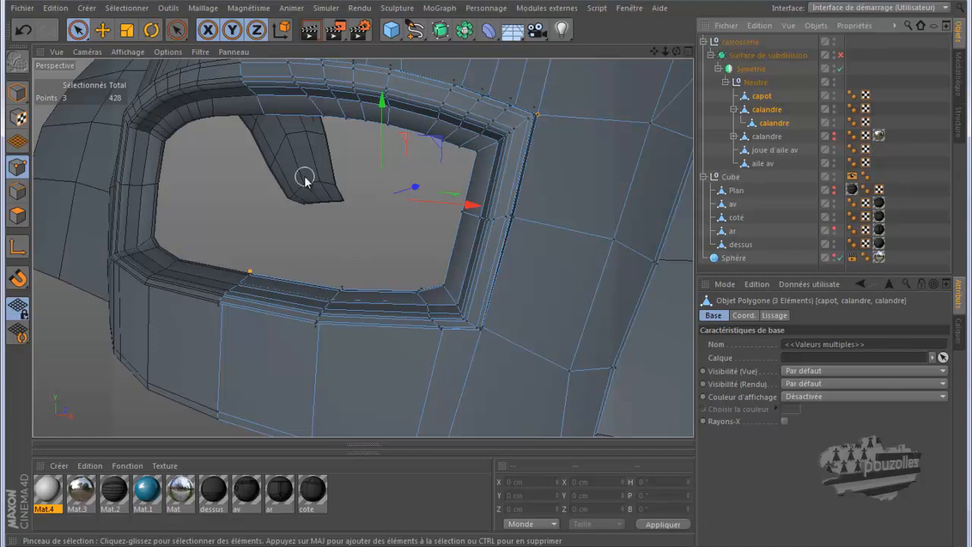
key(ctrl+a)
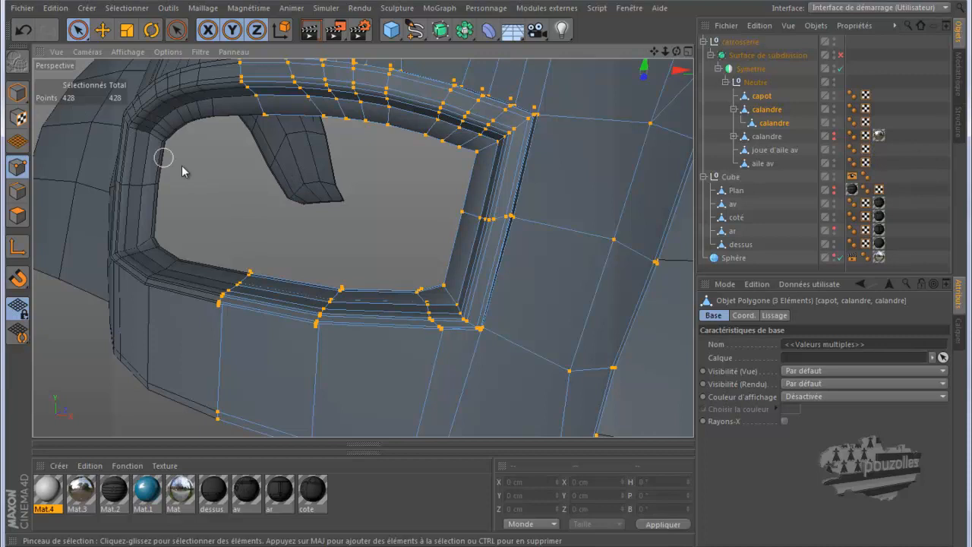
right_click(233, 176)
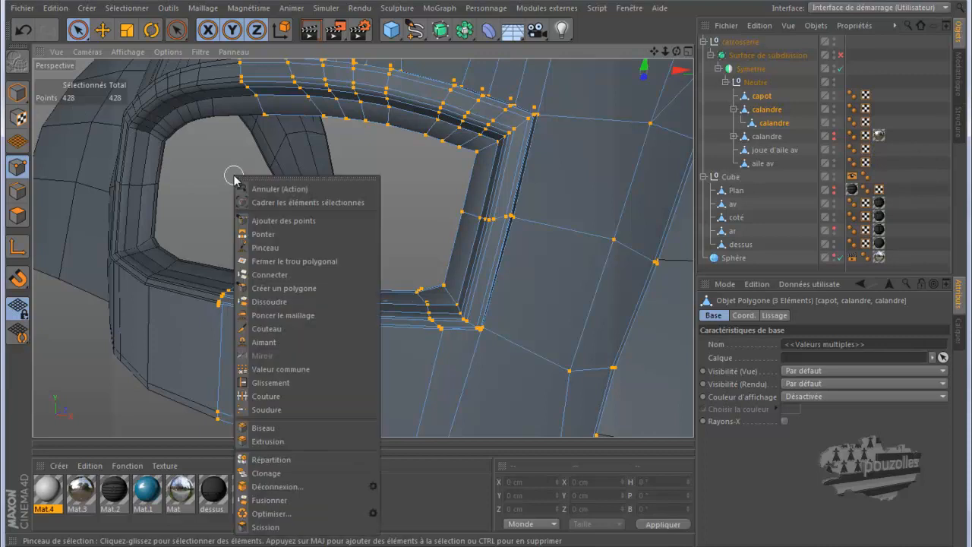
click(272, 514)
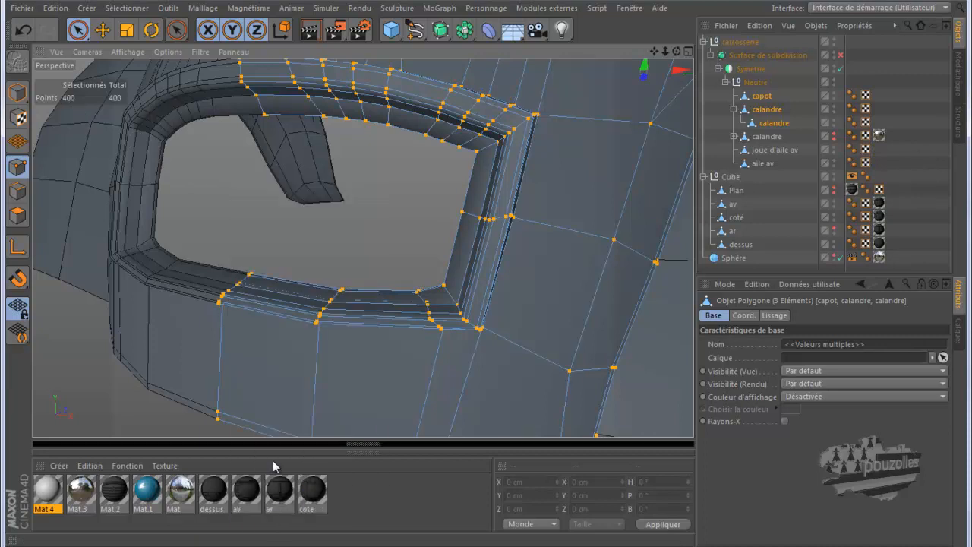
Switch to model mode, turn on the subdivision surface, and render the whole front bodywork in perspective
click(313, 215)
alt+right_drag(313, 214, 305, 226)
mouse_move(305, 230)
alt+mouse_down()
mouse_move(312, 219)
mouse_move(303, 225)
alt+mouse_up()
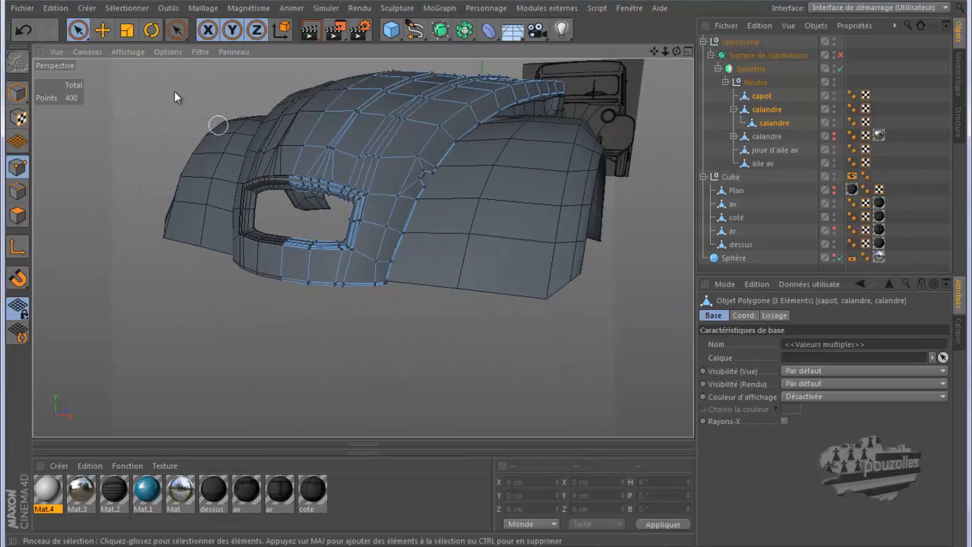
click(102, 30)
click(19, 95)
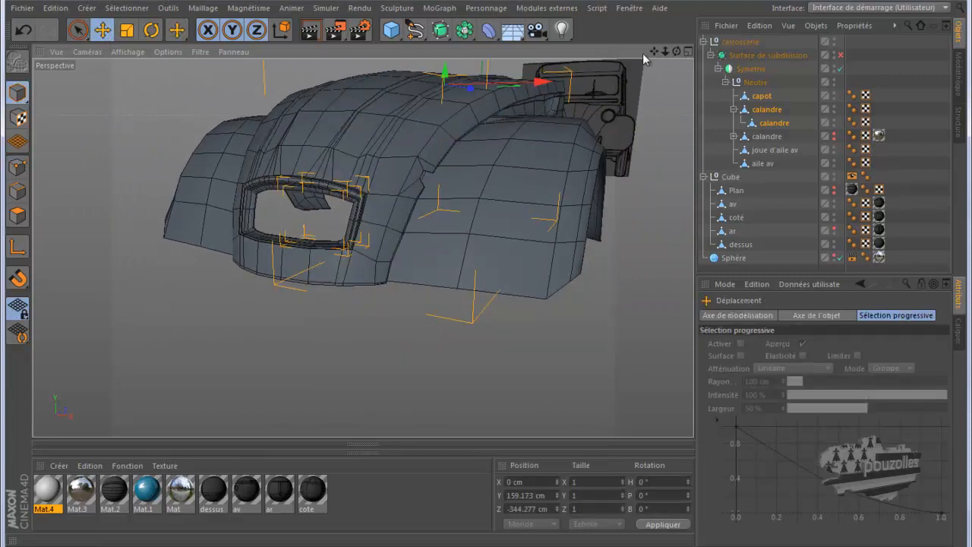
drag(653, 50, 486, 275)
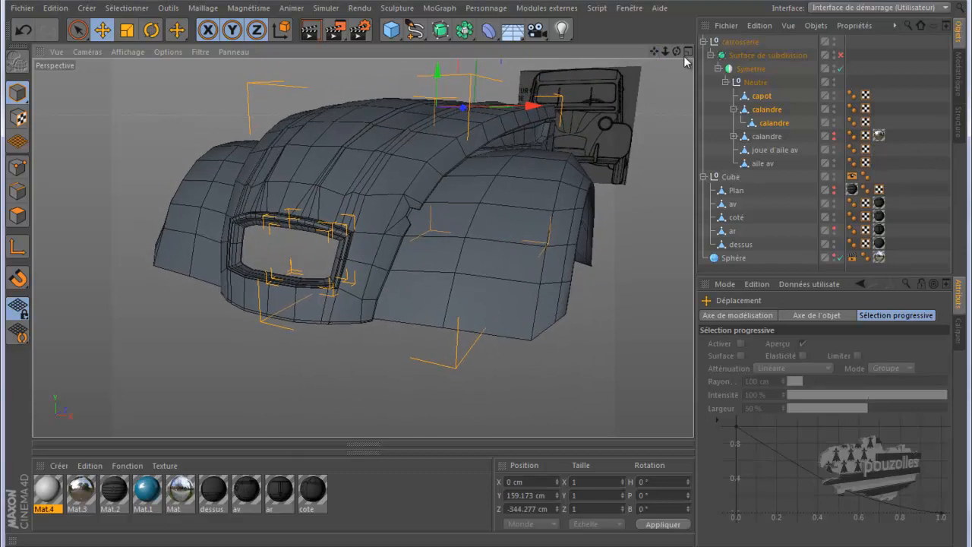
click(840, 55)
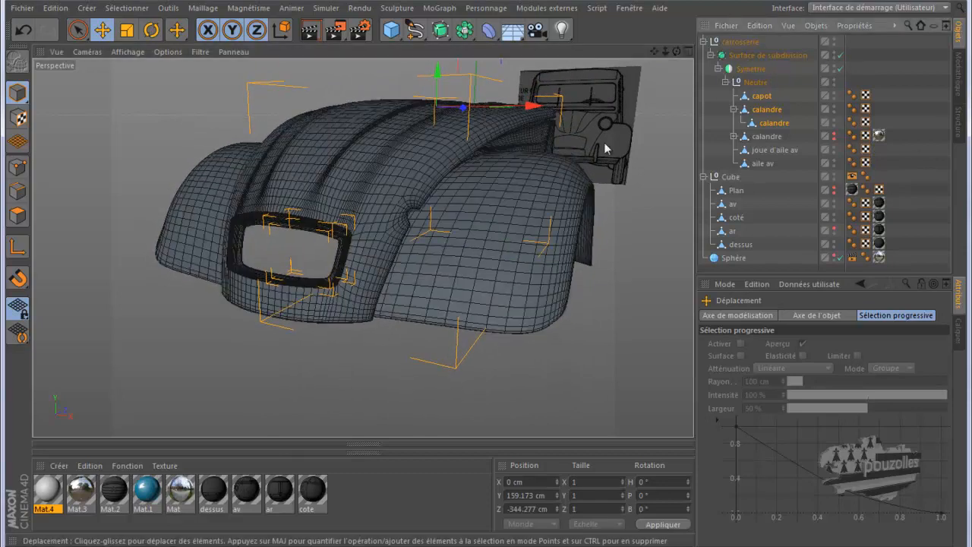
click(311, 31)
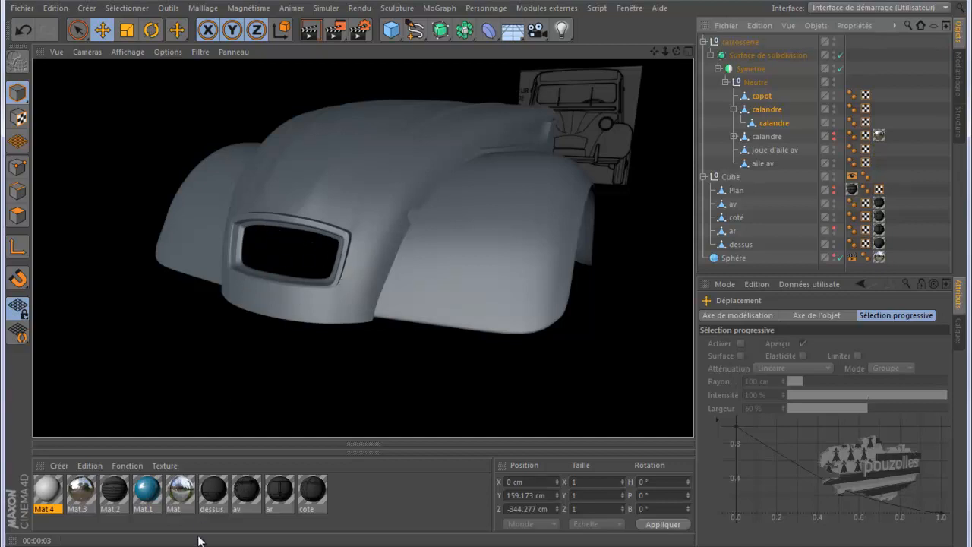
Open the reference photo of the complete grille, examine its surround, bars and chevrons up close, and return to Cinema 4D
mouse_move(233, 544)
mouse_move(235, 509)
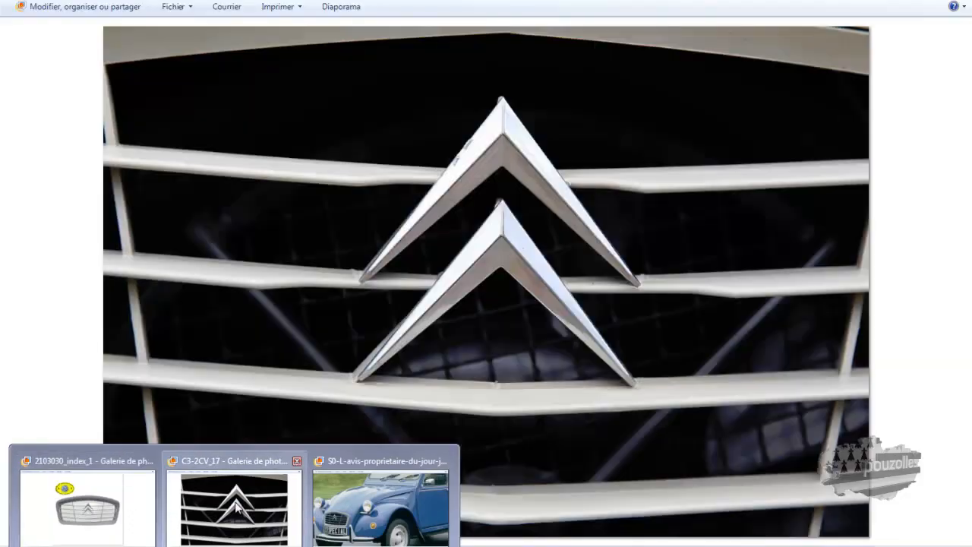
click(116, 506)
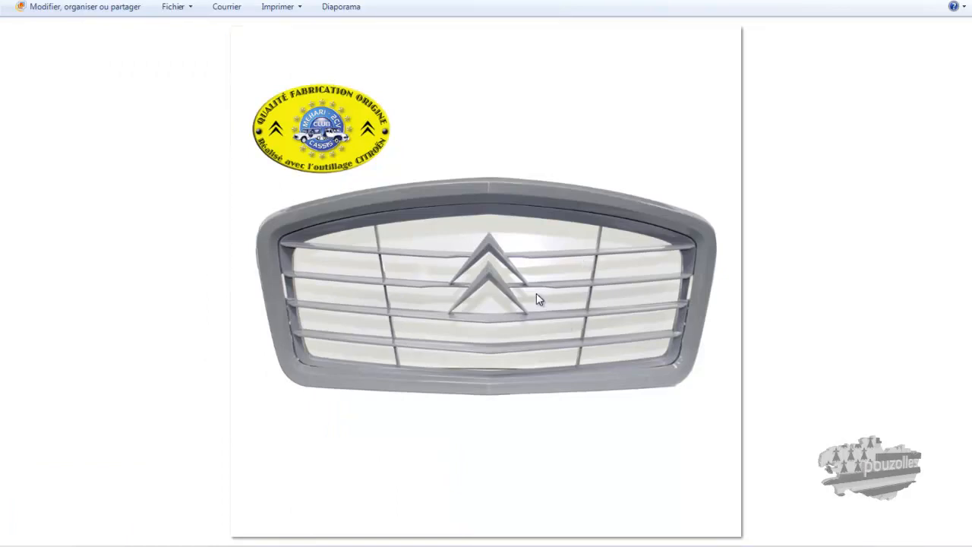
scroll(536, 300, up, 3)
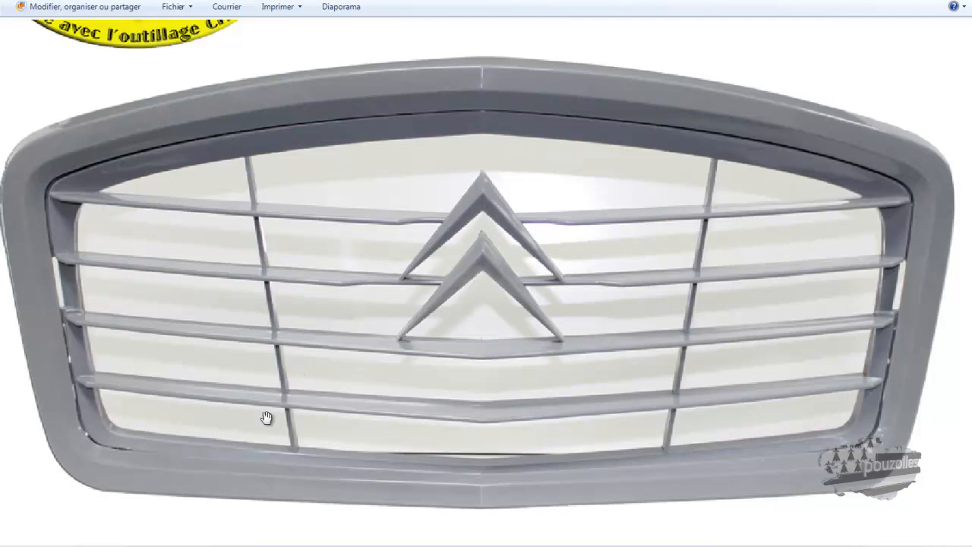
click(189, 543)
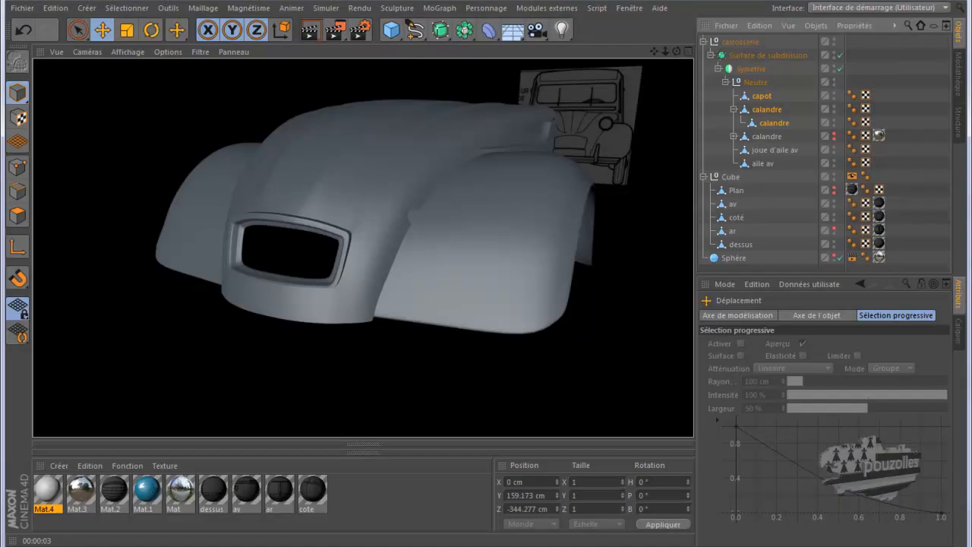